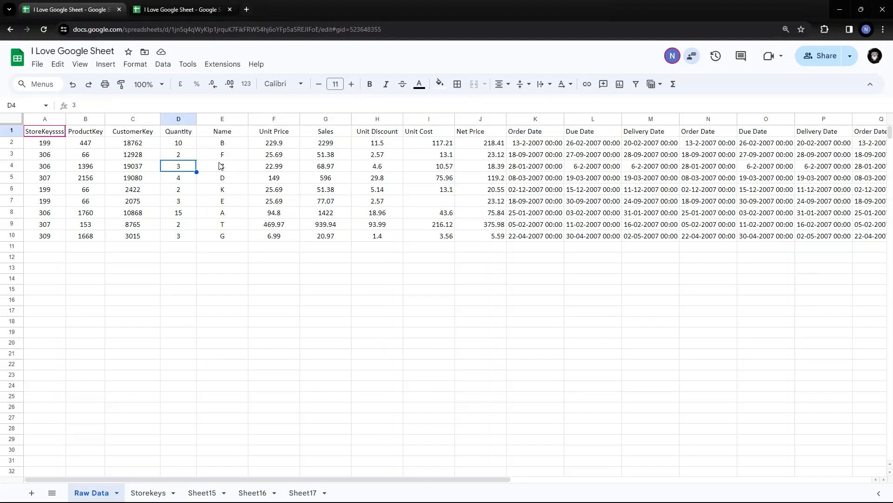
{"action": "left_click", "coordinate": [160, 68]}
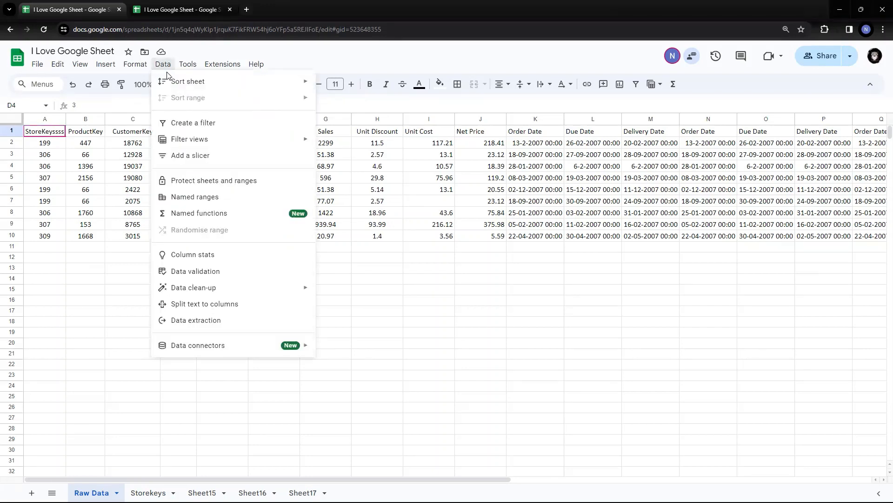
{"action": "mouse_move", "coordinate": [195, 142]}
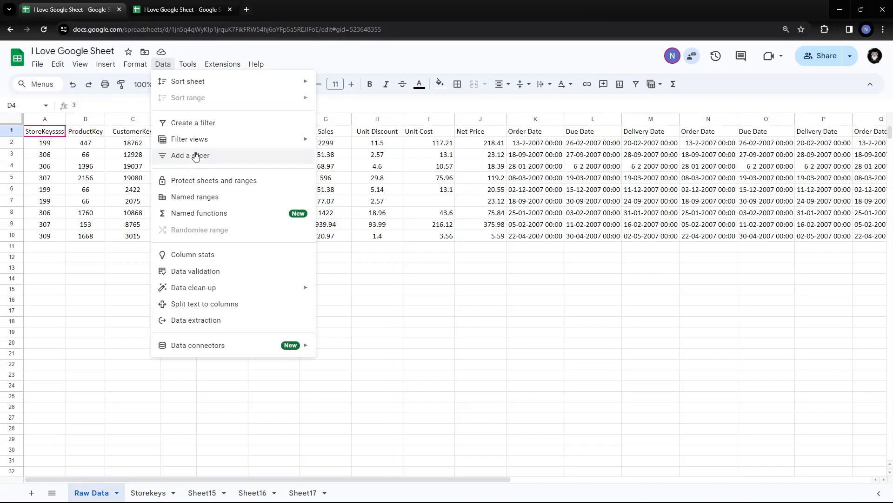
{"action": "left_click", "coordinate": [340, 146]}
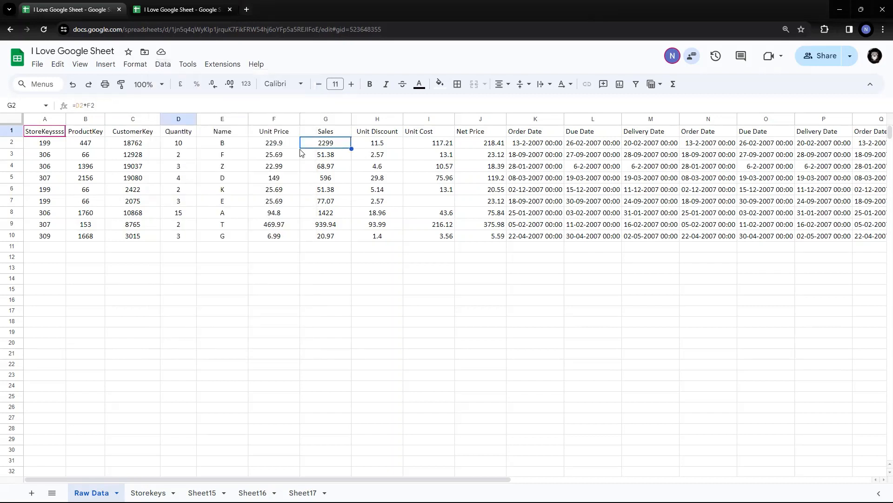
{"action": "left_click", "coordinate": [130, 133]}
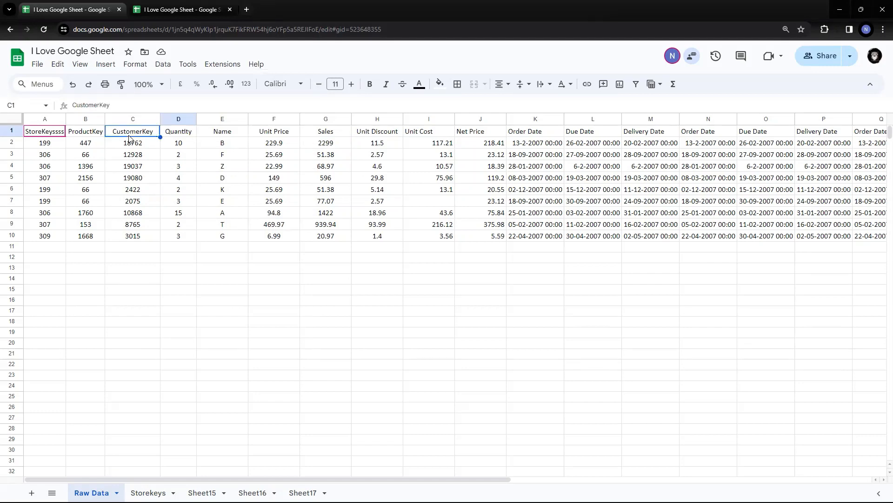
{"action": "left_click", "coordinate": [116, 158]}
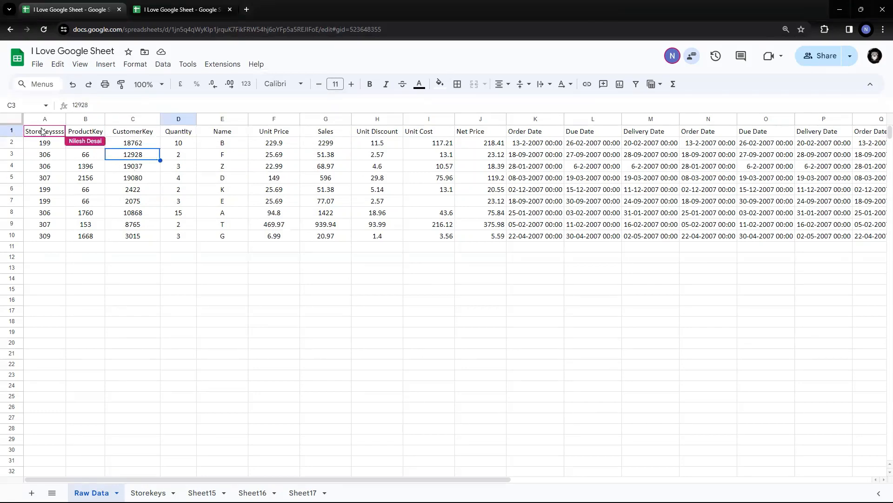
Step: Create a filter for everyone on the Raw Data table, starting from the StoreKeyssss header cell A1
{"action": "left_click", "coordinate": [42, 131]}
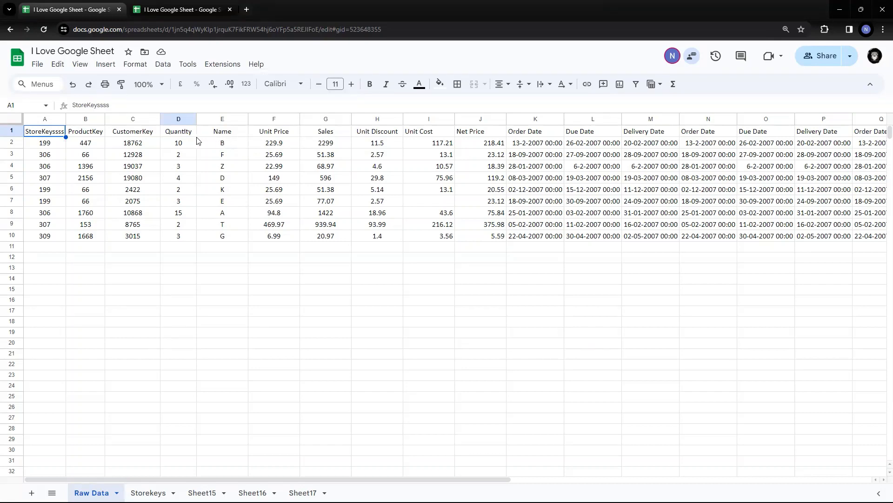
{"action": "left_click", "coordinate": [163, 65]}
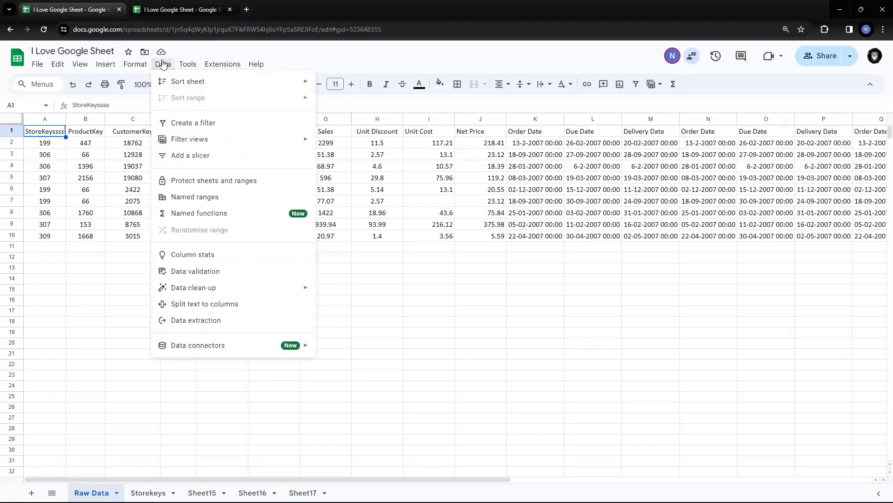
{"action": "left_click", "coordinate": [186, 123]}
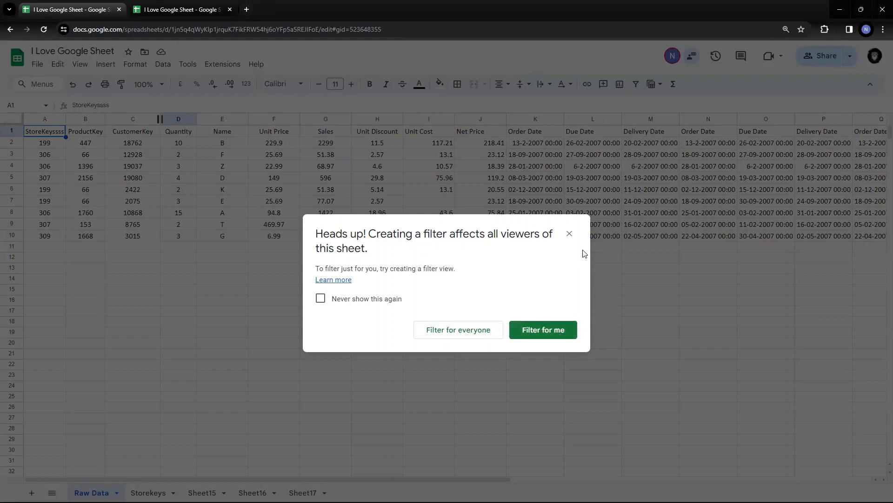
{"action": "left_click", "coordinate": [461, 334]}
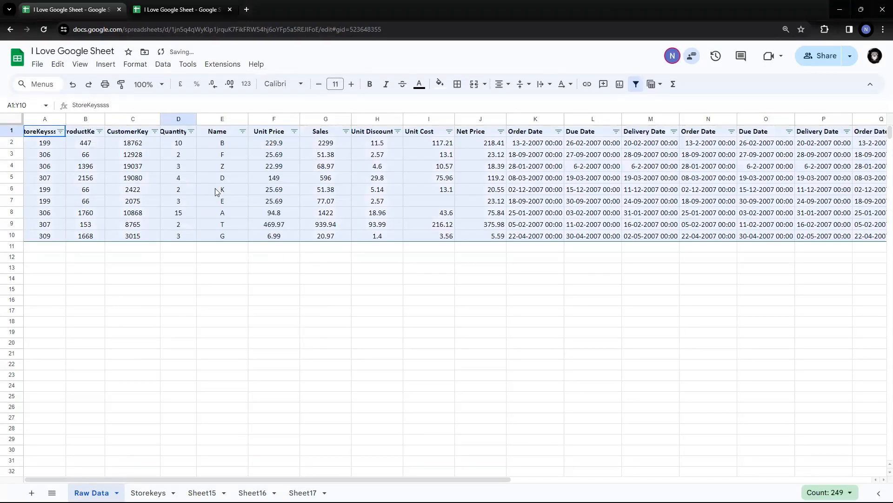
{"action": "left_click", "coordinate": [217, 191]}
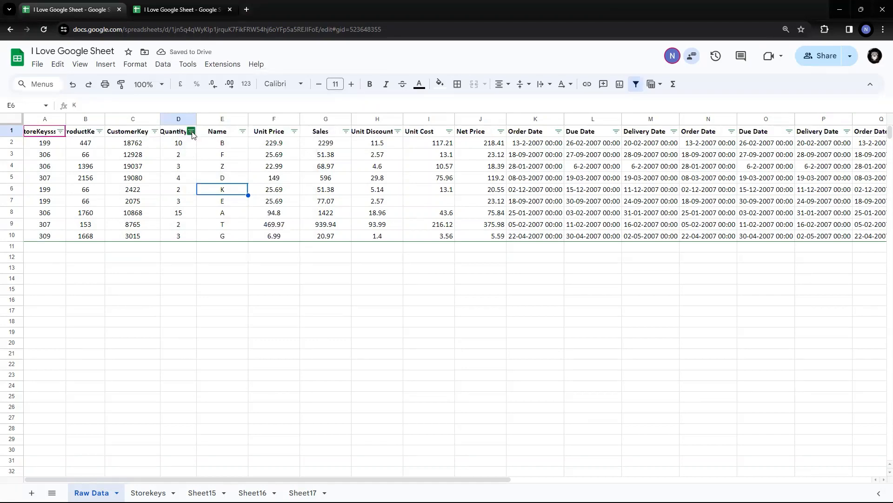
Step: Look through the filter options of the CustomerKey, Quantity, Name, Unit Price, Sales and Unit Discount columns
{"action": "left_click", "coordinate": [154, 132]}
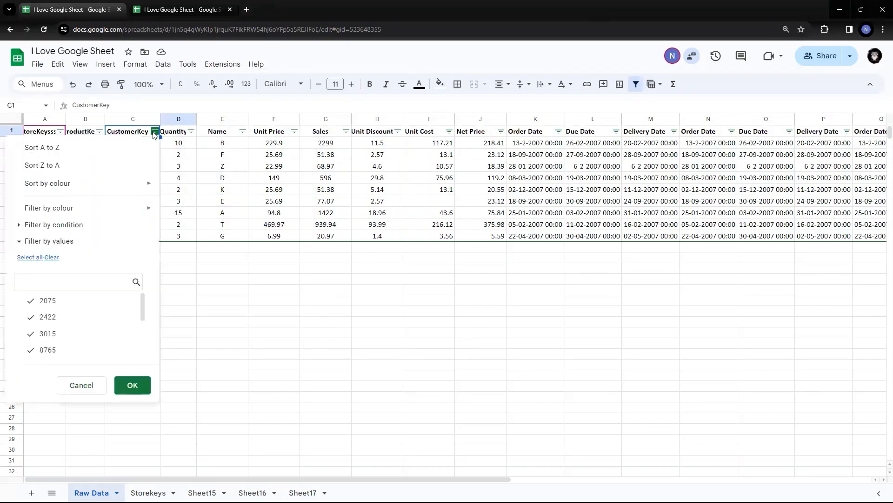
{"action": "left_click", "coordinate": [192, 133]}
{"action": "left_click", "coordinate": [242, 132]}
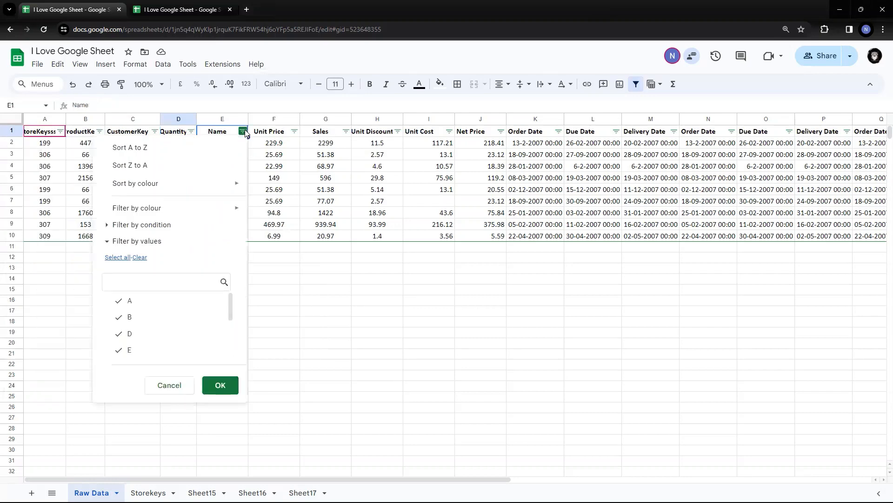
{"action": "left_click", "coordinate": [294, 131]}
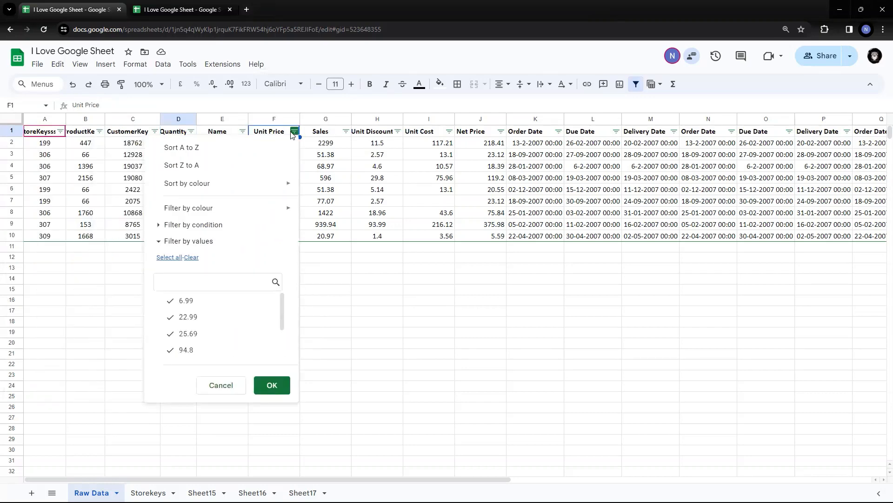
{"action": "left_click", "coordinate": [345, 131]}
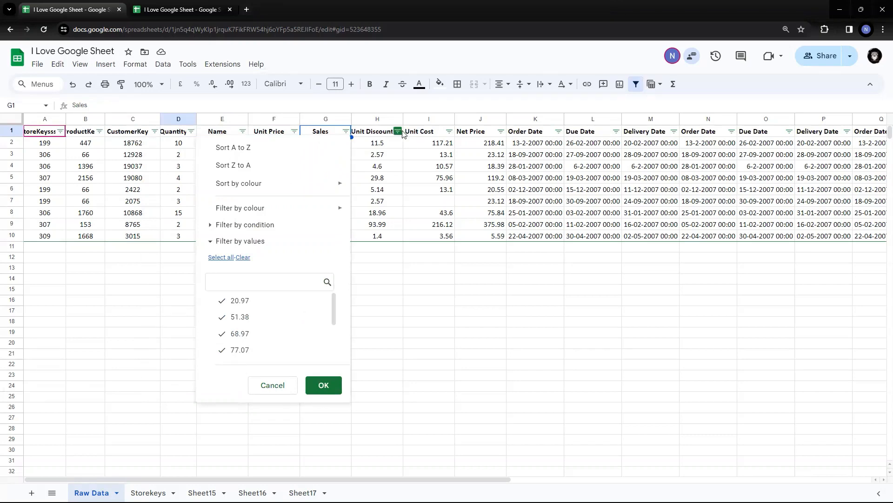
{"action": "left_click", "coordinate": [397, 132]}
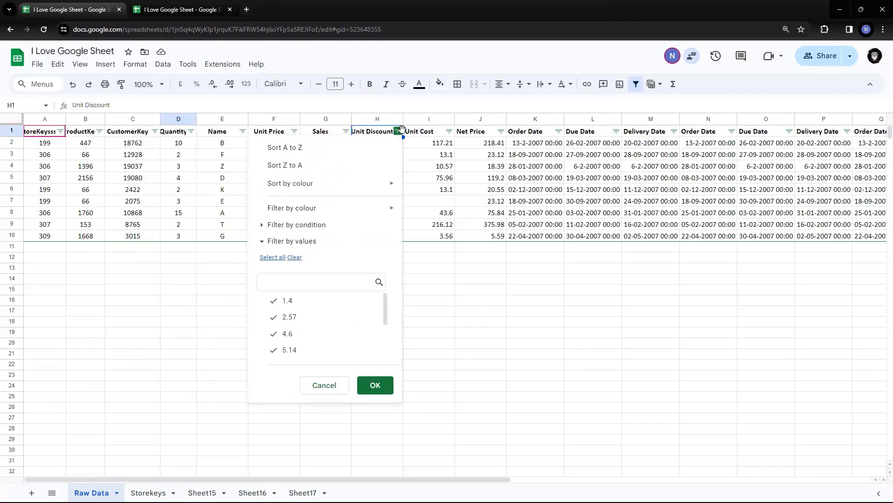
{"action": "left_click", "coordinate": [479, 167]}
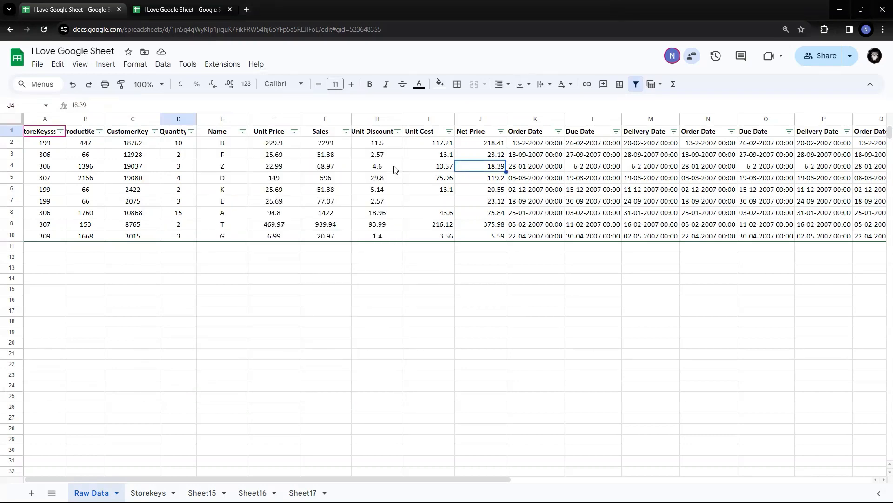
Step: Remove the filter from the Raw Data table
{"action": "left_click", "coordinate": [327, 133]}
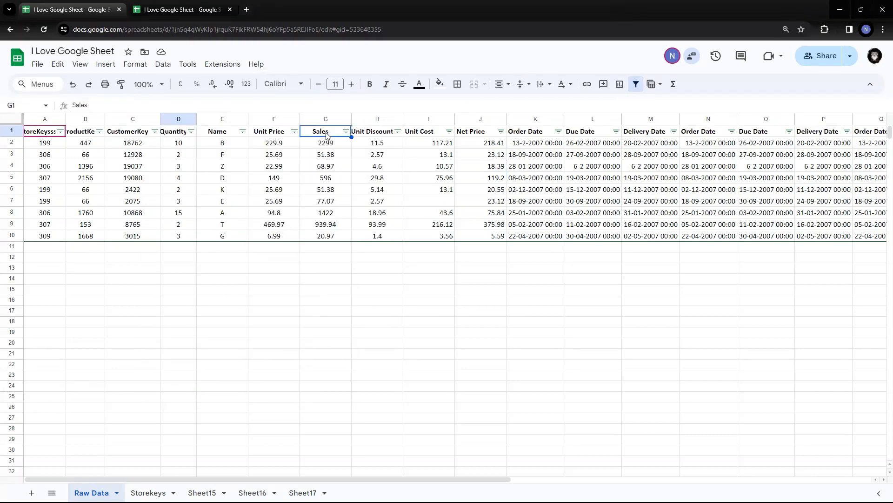
{"action": "left_click", "coordinate": [164, 68]}
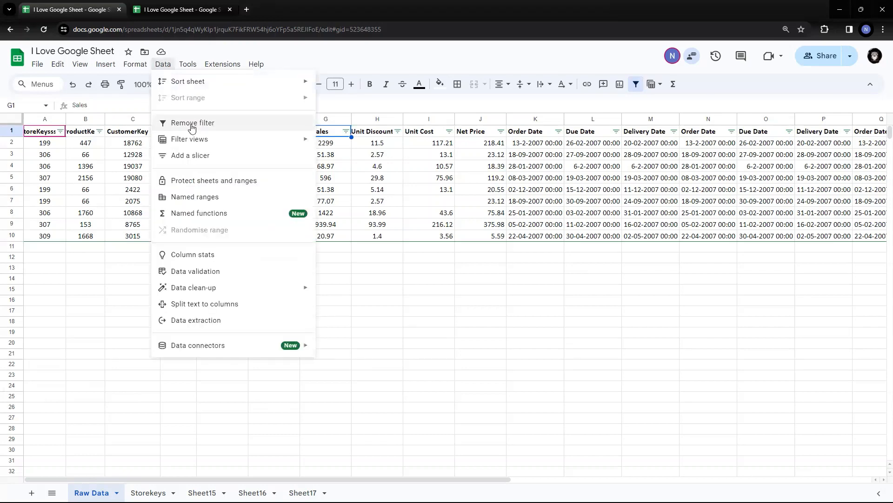
{"action": "left_click", "coordinate": [503, 183]}
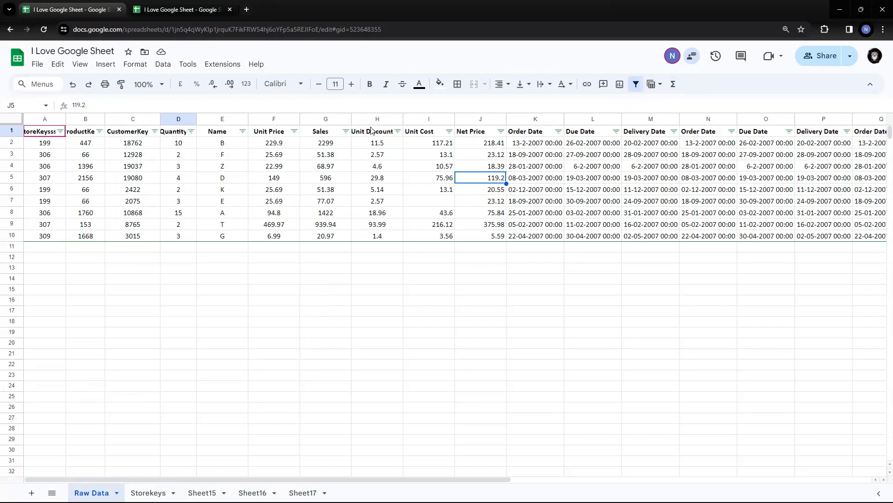
{"action": "left_click", "coordinate": [163, 65]}
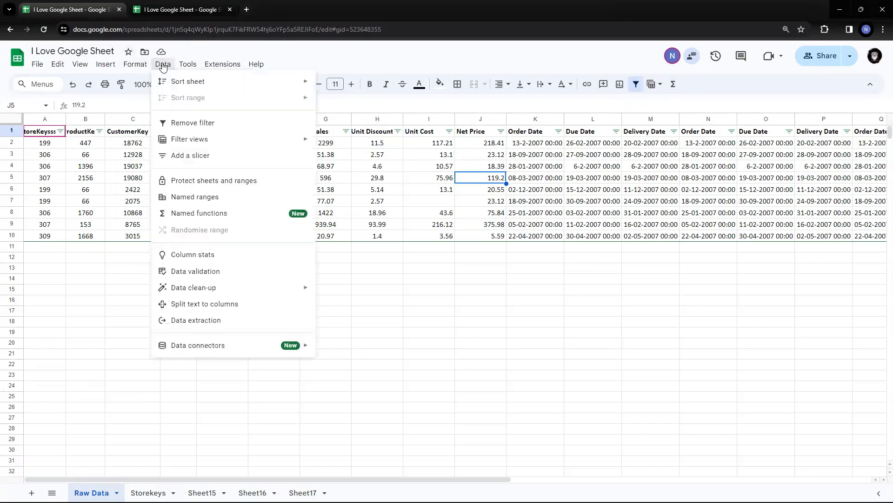
{"action": "left_click", "coordinate": [194, 123]}
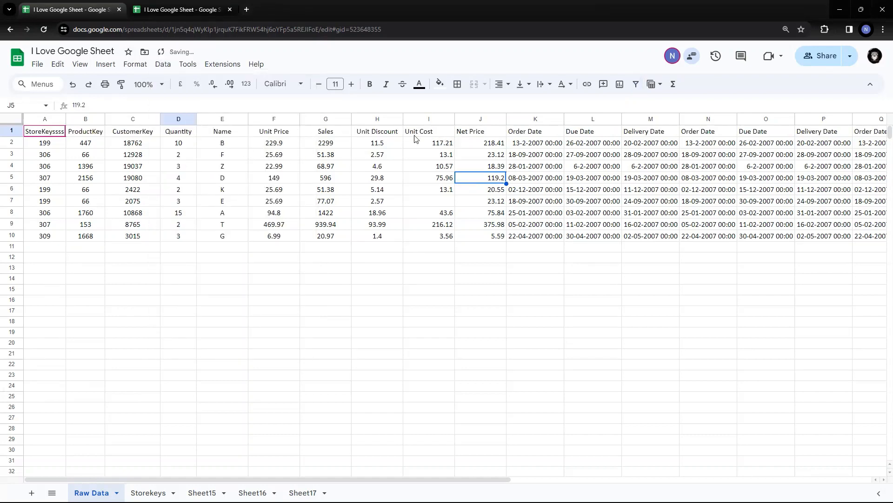
Step: Create the table filter again from the Sales header cell G1, applying it for everyone
{"action": "left_click", "coordinate": [342, 134]}
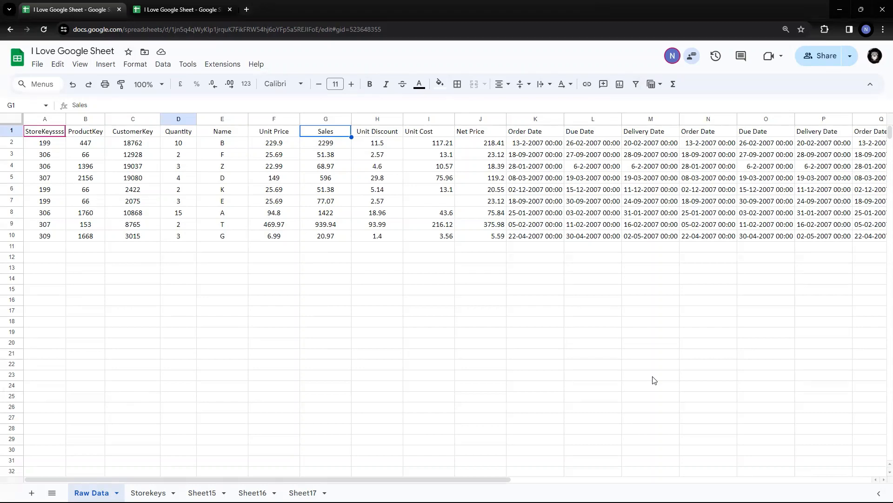
{"action": "key", "text": "ctrl+shift+3"}
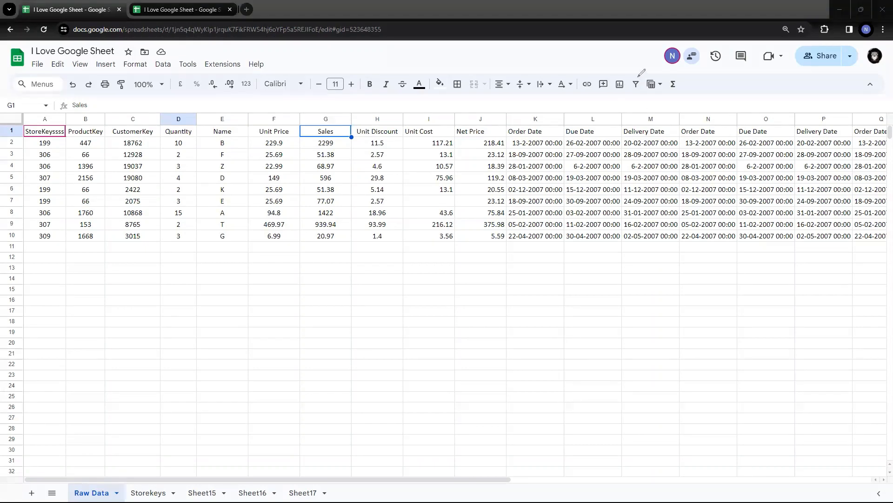
{"action": "mouse_move", "coordinate": [639, 76]}
{"action": "left_mouse_down"}
{"action": "mouse_move", "coordinate": [627, 84]}
{"action": "mouse_move", "coordinate": [631, 92]}
{"action": "mouse_move", "coordinate": [644, 80]}
{"action": "mouse_move", "coordinate": [636, 73]}
{"action": "left_mouse_up"}
{"action": "left_click", "coordinate": [634, 92]}
{"action": "left_click", "coordinate": [636, 85]}
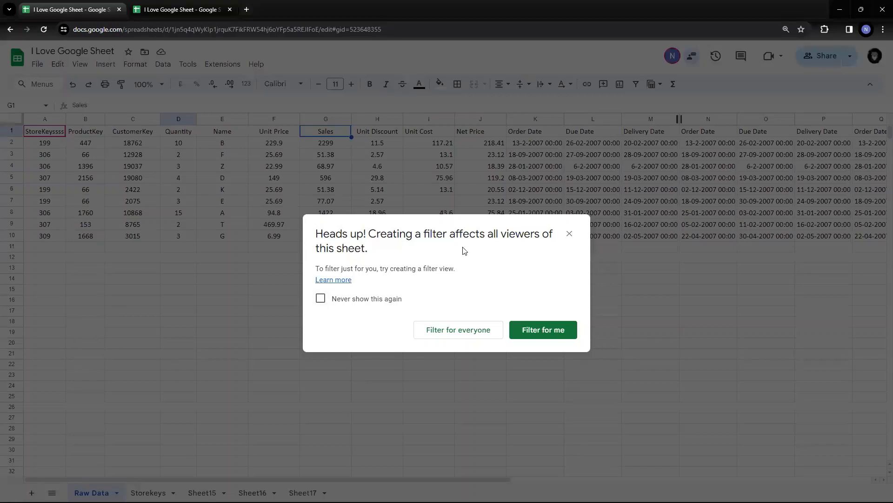
{"action": "left_click", "coordinate": [457, 330]}
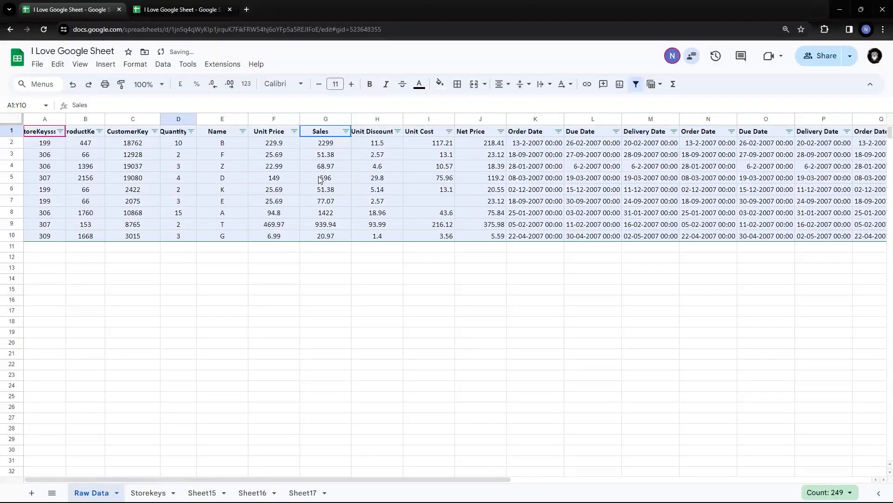
{"action": "left_click", "coordinate": [320, 179]}
Step: View the Unit Price column's filter options and remove the filter from the sheet
{"action": "left_click", "coordinate": [295, 132]}
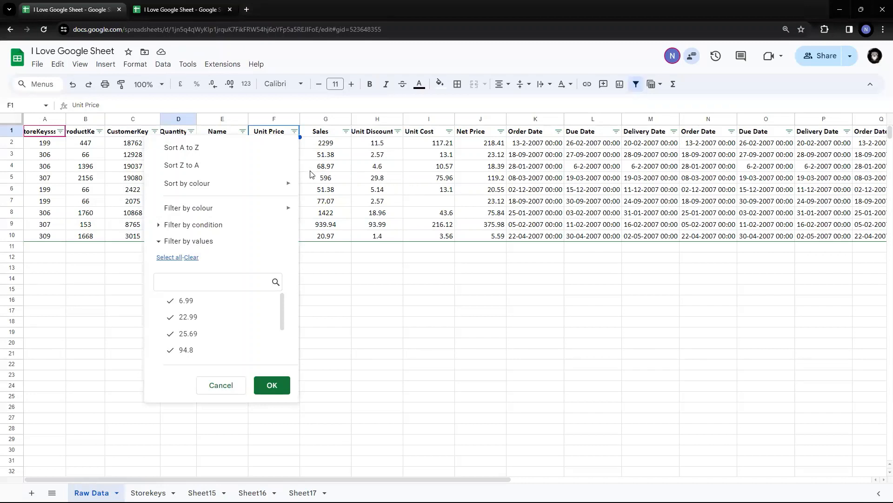
{"action": "left_click", "coordinate": [324, 134]}
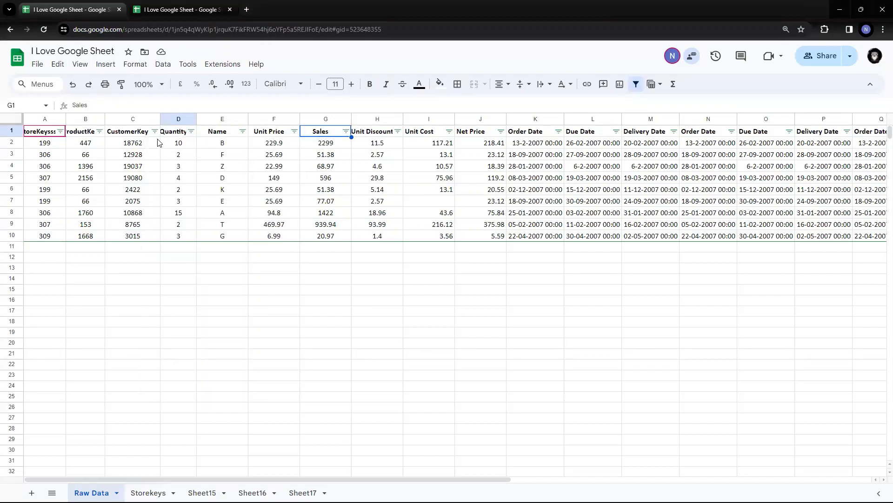
{"action": "left_click", "coordinate": [163, 64]}
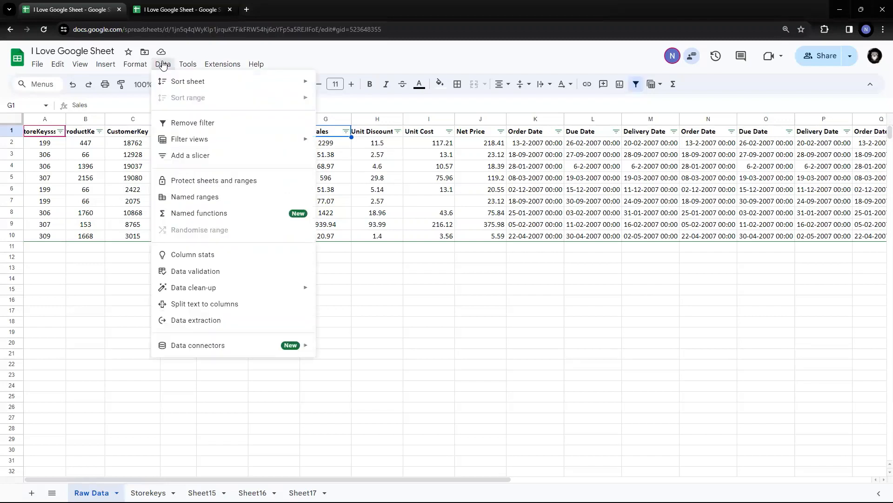
{"action": "left_click", "coordinate": [184, 122]}
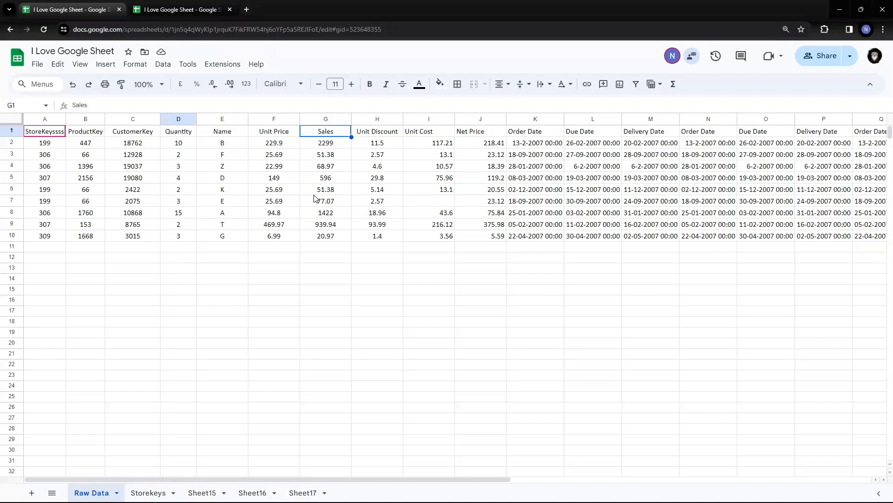
Step: Select the Sales header in G1 and create a filter for everyone on the data range
{"action": "left_click", "coordinate": [164, 64]}
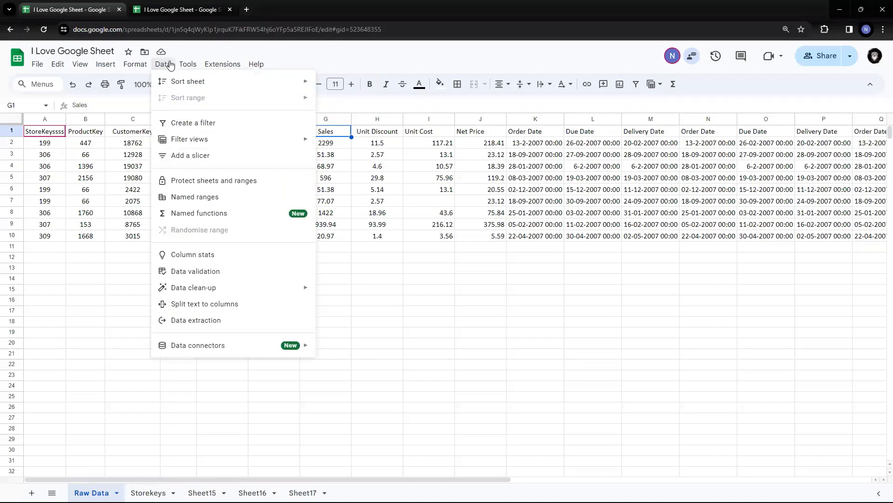
{"action": "left_click", "coordinate": [391, 193]}
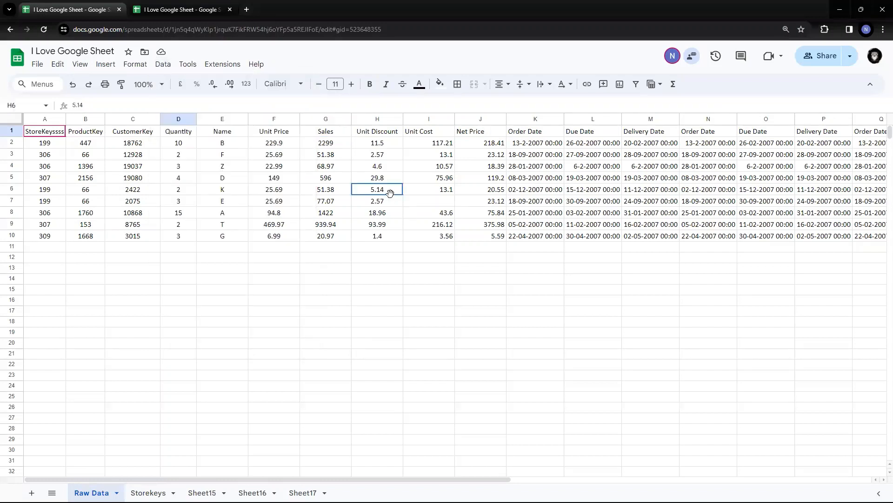
{"action": "left_click", "coordinate": [325, 134]}
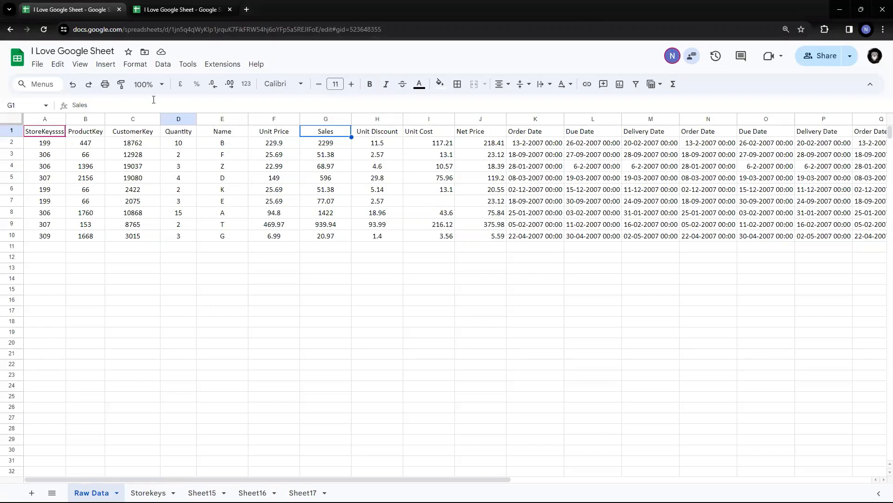
{"action": "left_click", "coordinate": [159, 65]}
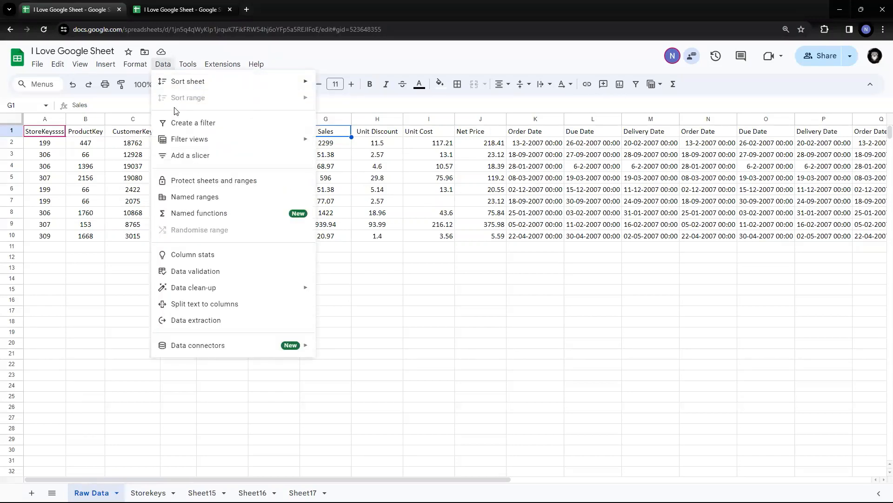
{"action": "left_click", "coordinate": [197, 126]}
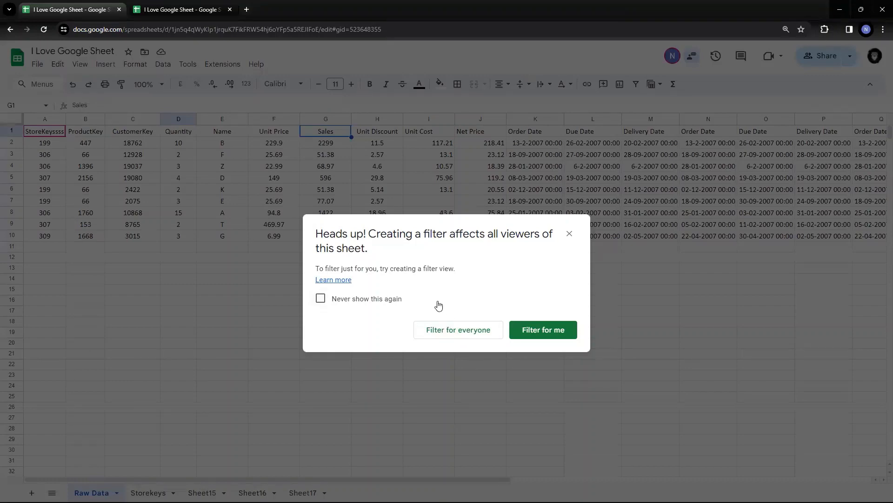
{"action": "left_click", "coordinate": [465, 329]}
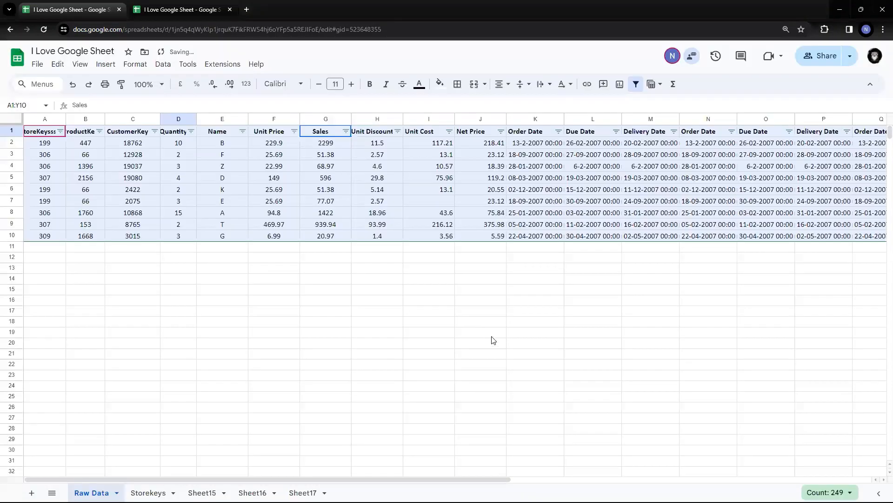
Step: Select the Name header in E1 and view who has access to the shared spreadsheet
{"action": "left_click", "coordinate": [317, 225]}
{"action": "left_click", "coordinate": [223, 135]}
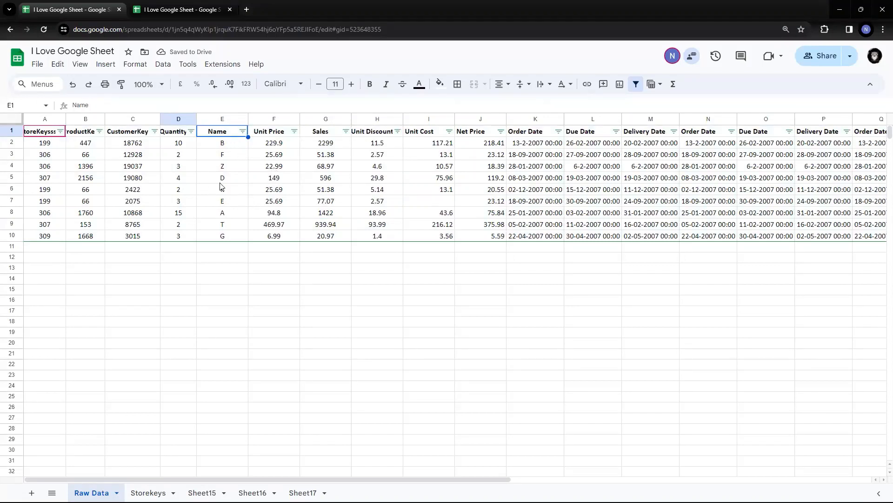
{"action": "left_click", "coordinate": [826, 57]}
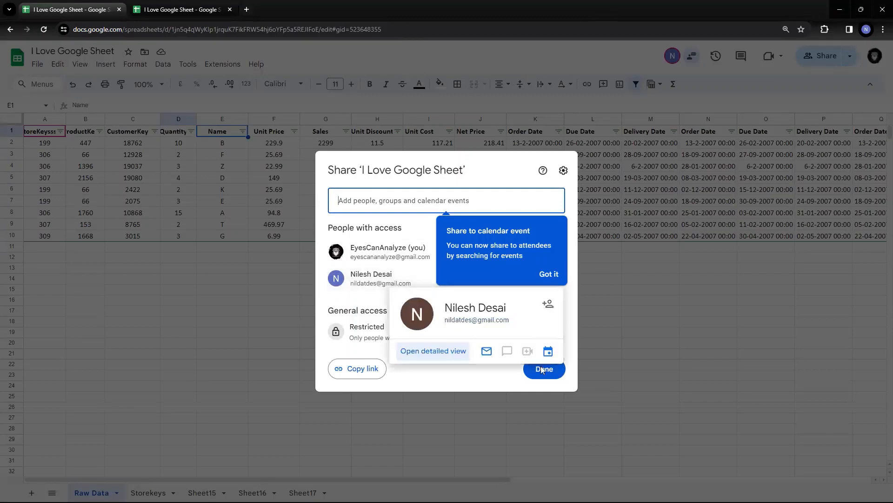
{"action": "left_click", "coordinate": [648, 318]}
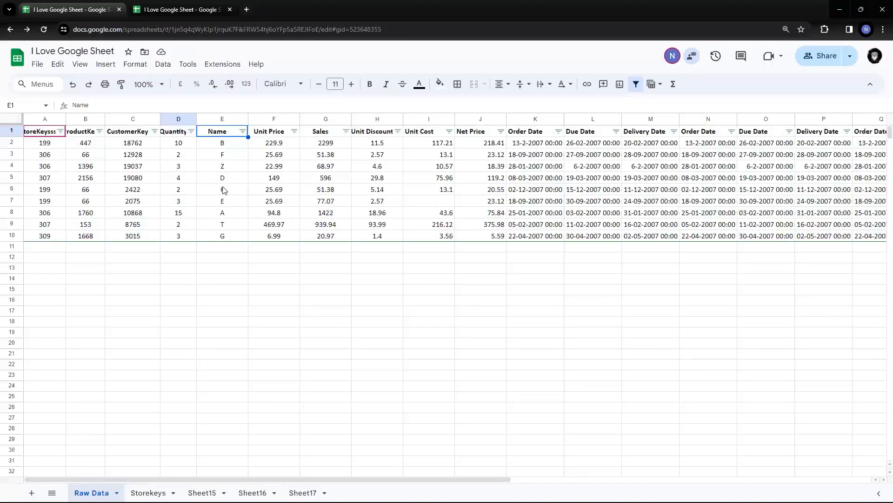
Step: Switch to the collaborator's browser tab and check the Name column's filter there
{"action": "left_click", "coordinate": [177, 10]}
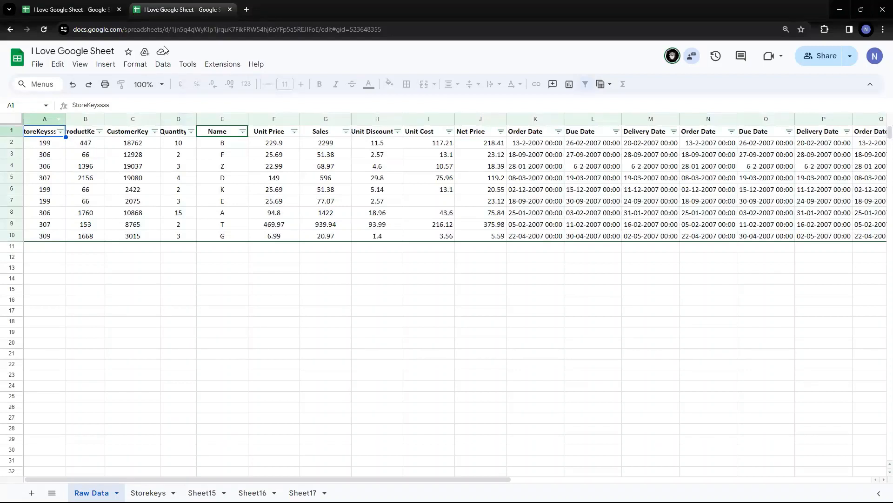
{"action": "left_click", "coordinate": [274, 181]}
{"action": "left_click", "coordinate": [220, 153]}
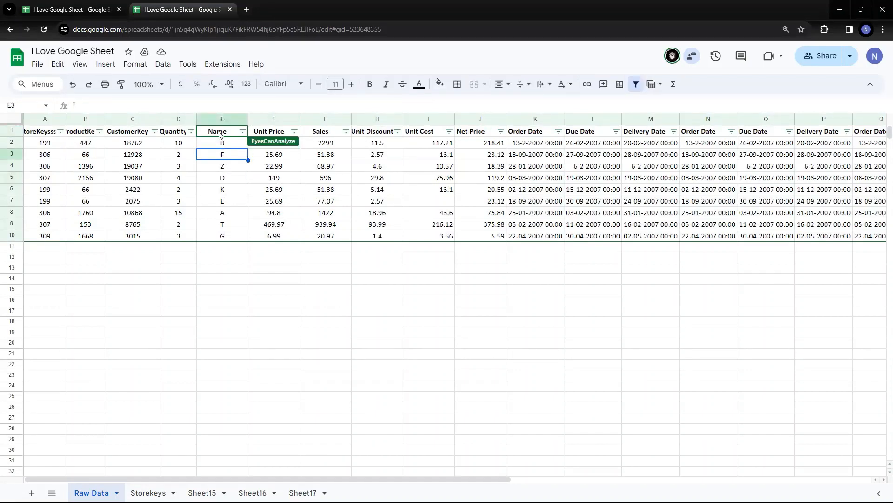
{"action": "left_click", "coordinate": [220, 135]}
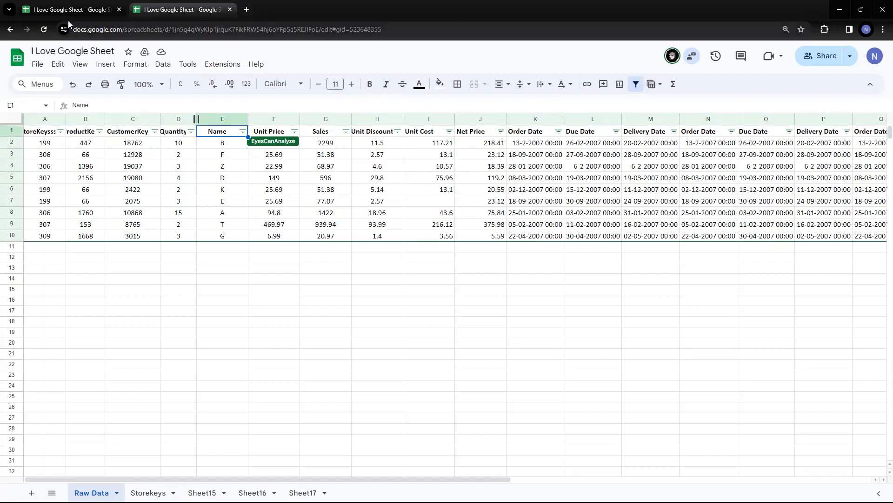
Step: Return to the owner's browser tab and filter the Name column by values to show only A
{"action": "left_click", "coordinate": [65, 6]}
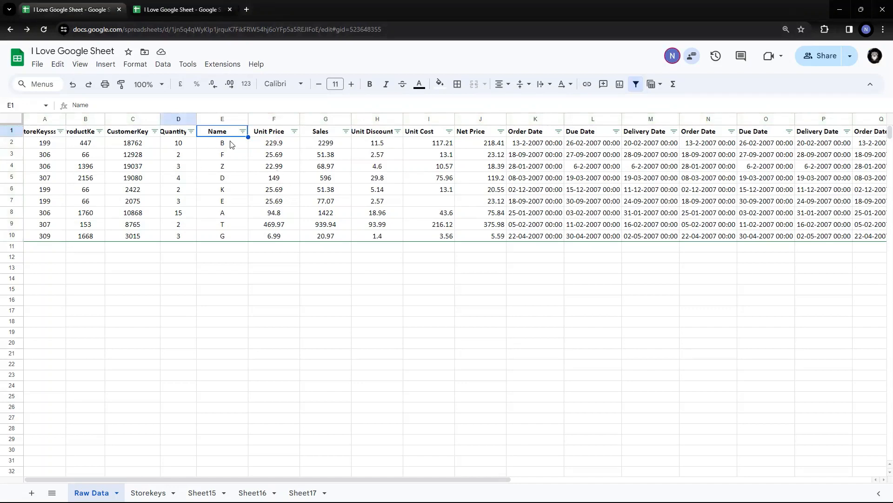
{"action": "left_click", "coordinate": [245, 133]}
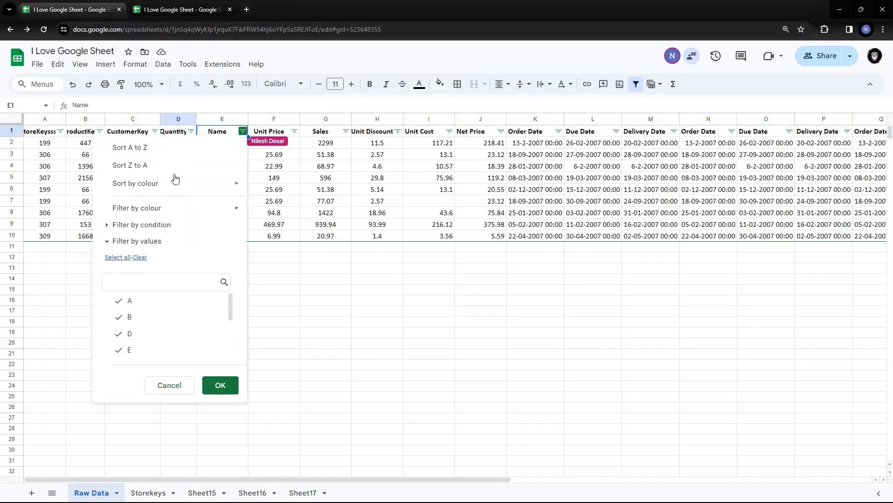
{"action": "left_click", "coordinate": [141, 259]}
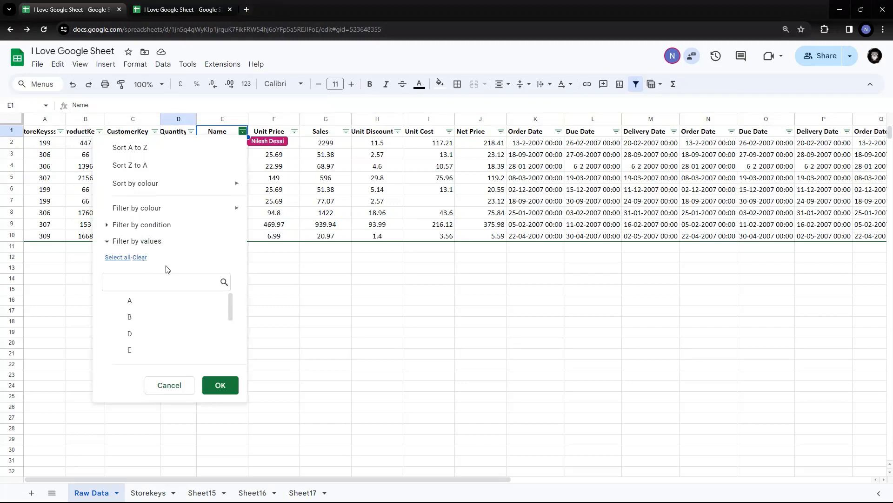
{"action": "left_click", "coordinate": [135, 300]}
{"action": "left_click", "coordinate": [222, 384]}
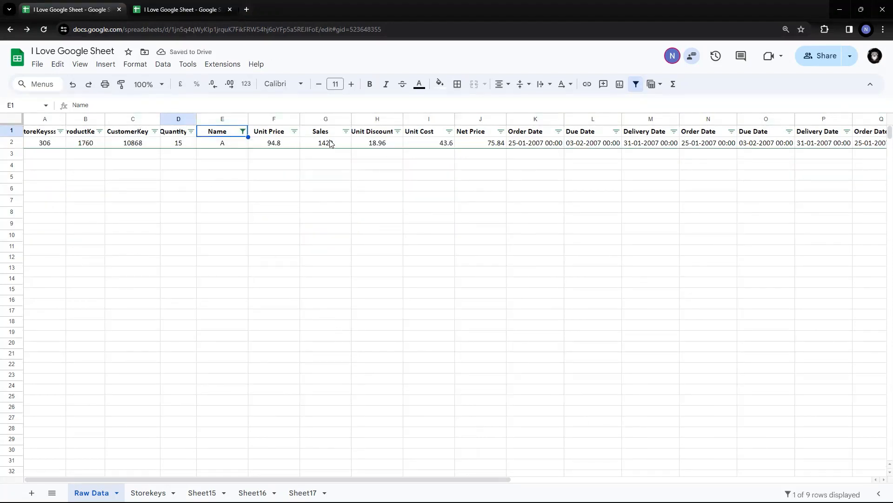
Step: Check the filtered Name entry A in the owner's view and in the collaborator's browser tab
{"action": "left_click", "coordinate": [224, 145]}
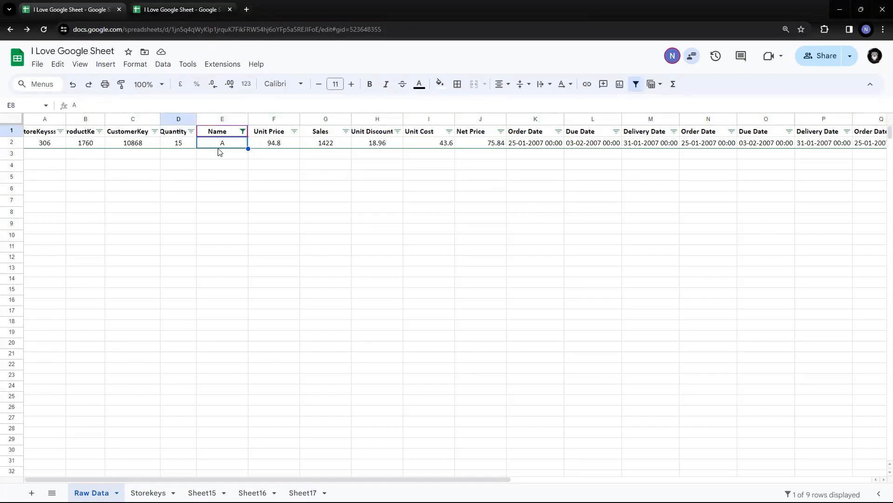
{"action": "left_click", "coordinate": [175, 7]}
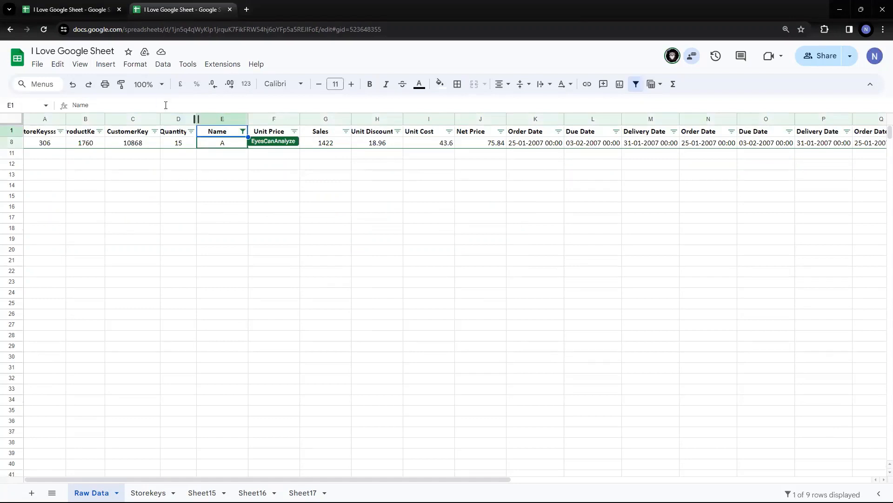
{"action": "left_click", "coordinate": [239, 186]}
{"action": "left_click", "coordinate": [214, 145]}
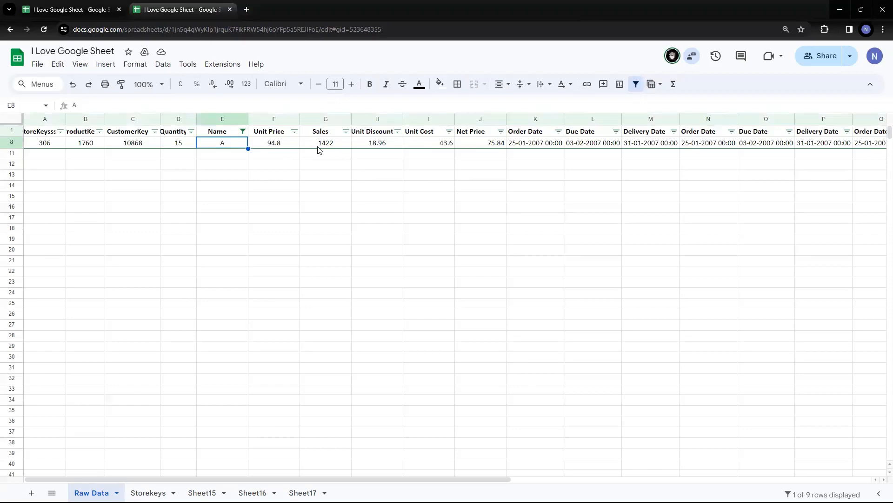
Step: Try to add the values B and D to the Name column's filter from the collaborator's account
{"action": "left_click", "coordinate": [243, 132]}
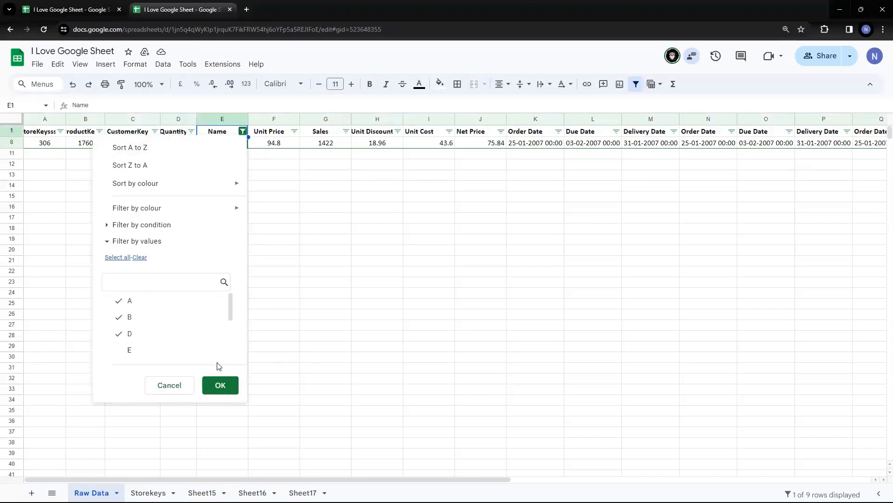
{"action": "left_click", "coordinate": [220, 385]}
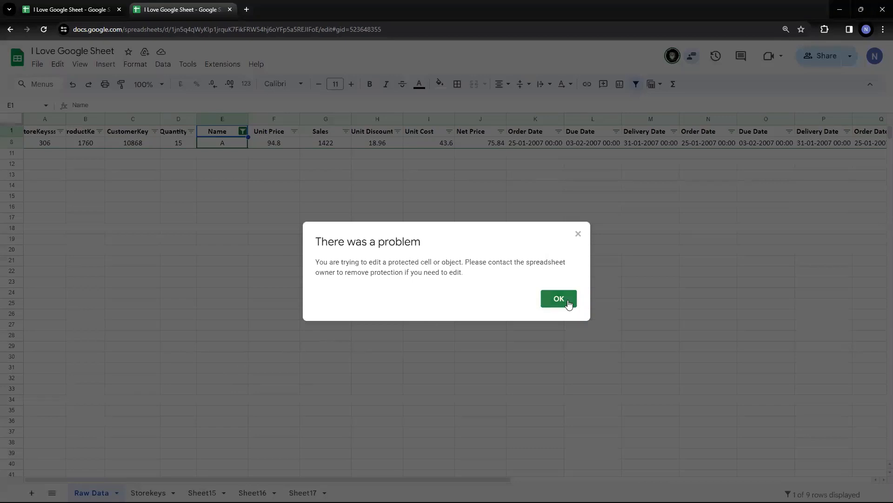
{"action": "left_click", "coordinate": [560, 300]}
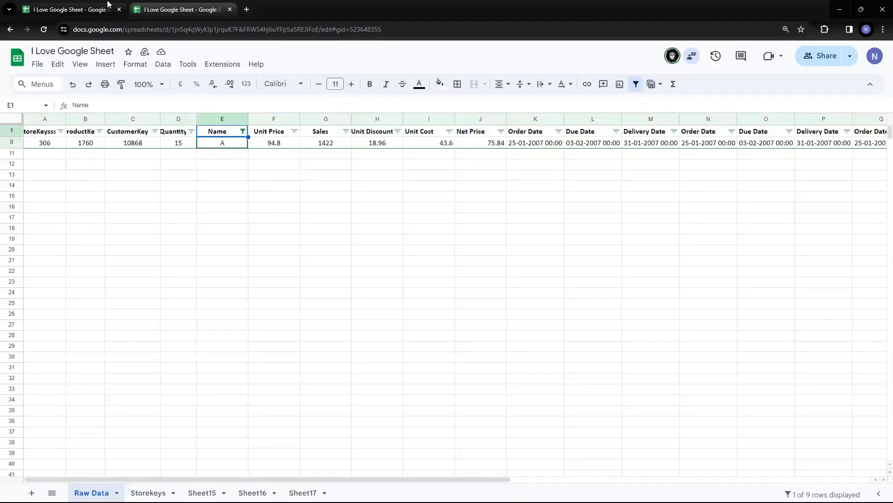
Step: In the owner's tab, add B and D to the Name column's filter values and check the collaborator's view
{"action": "left_click", "coordinate": [93, 9]}
{"action": "left_click", "coordinate": [242, 131]}
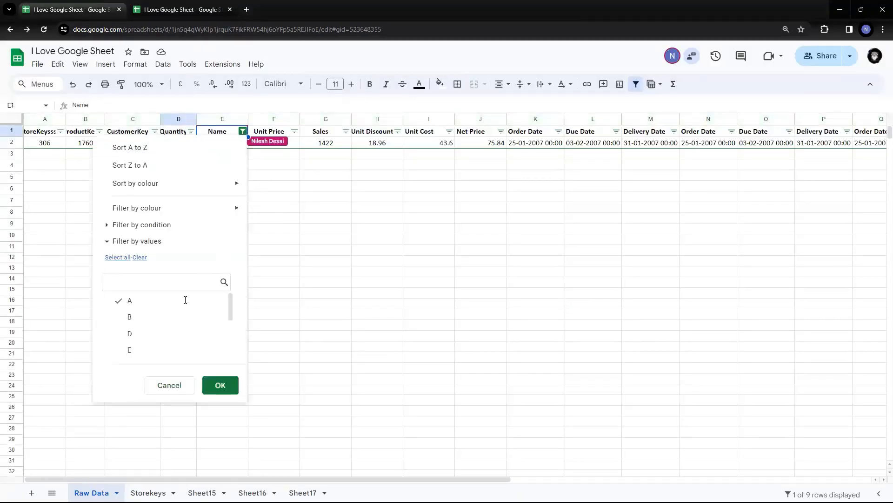
{"action": "left_click", "coordinate": [143, 321]}
{"action": "left_click", "coordinate": [147, 337]}
{"action": "left_click", "coordinate": [219, 385]}
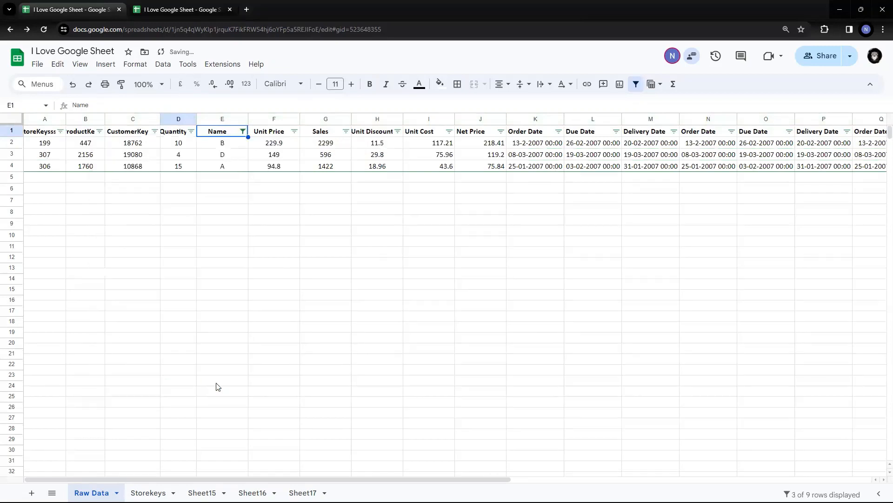
{"action": "left_click", "coordinate": [184, 10]}
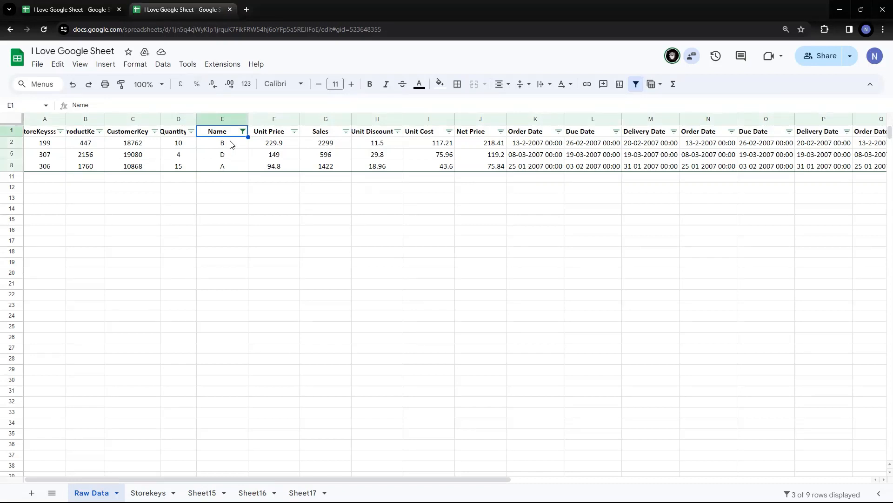
Step: Go back to the owner's tab and reset the Name column's filter by selecting all values
{"action": "left_click", "coordinate": [78, 6]}
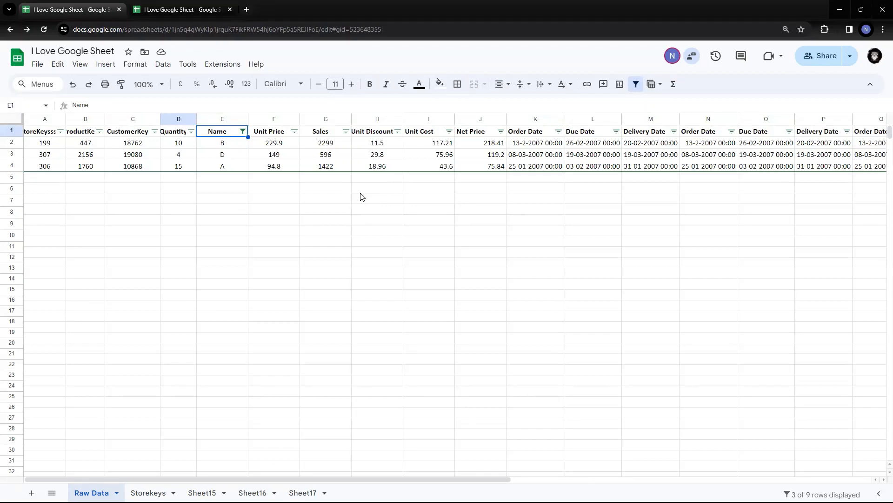
{"action": "left_click", "coordinate": [243, 131]}
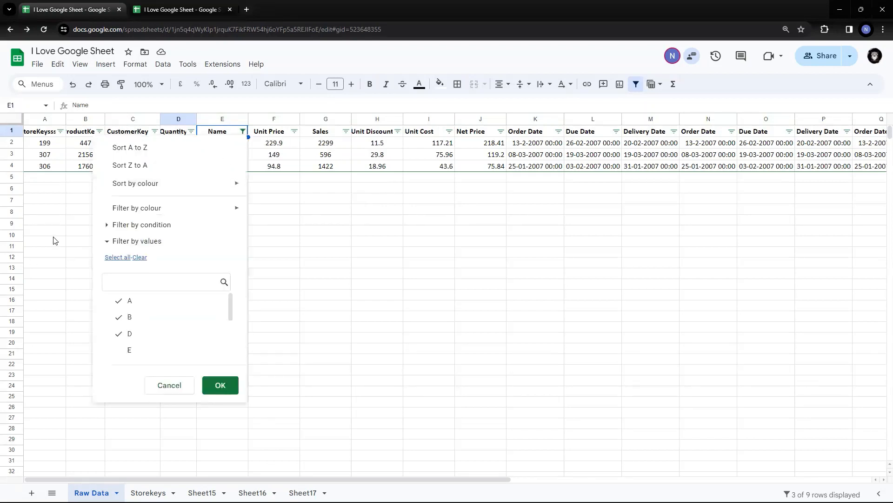
{"action": "left_click", "coordinate": [115, 257]}
{"action": "left_click", "coordinate": [225, 391]}
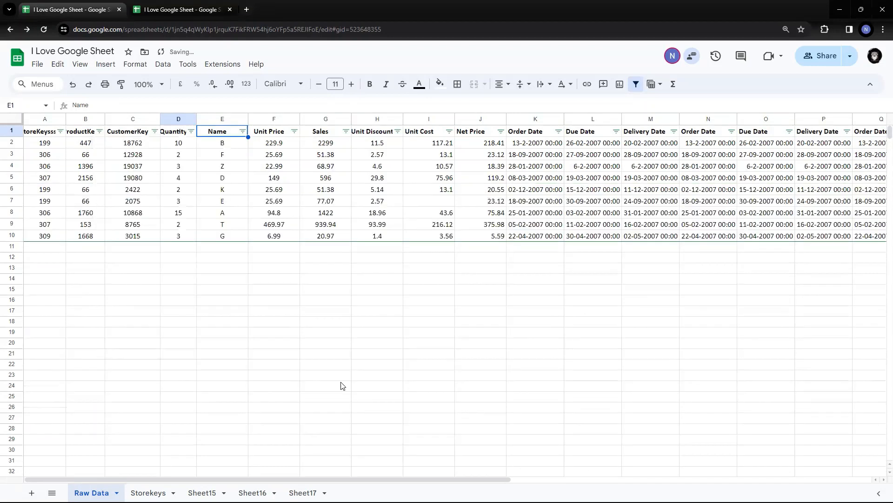
Step: Examine the values in the Name column and the choices in its filter list
{"action": "left_click", "coordinate": [364, 305]}
{"action": "left_click", "coordinate": [234, 184]}
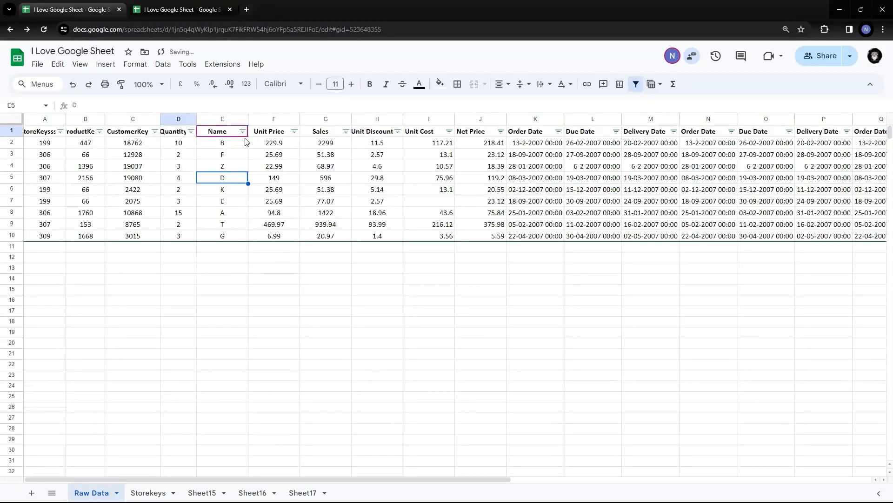
{"action": "left_click", "coordinate": [244, 122]}
{"action": "left_click", "coordinate": [271, 173]}
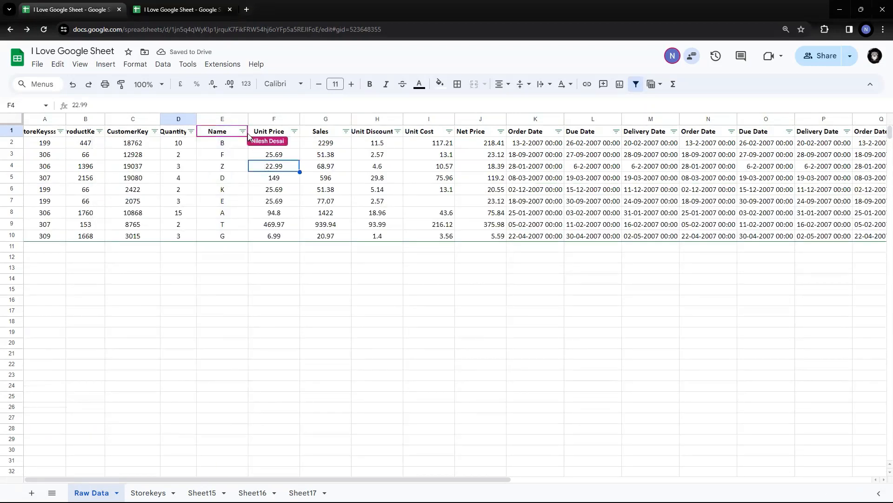
{"action": "left_click", "coordinate": [242, 131]}
{"action": "left_click", "coordinate": [292, 189]}
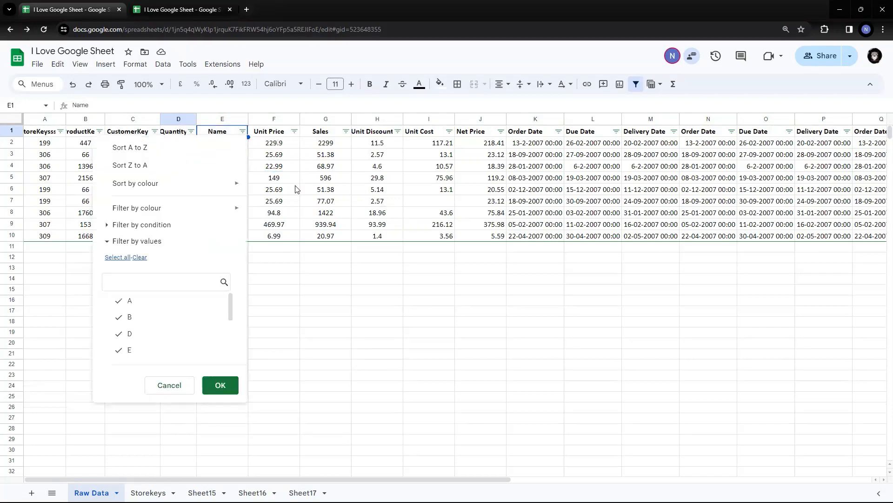
{"action": "left_click_drag", "start_coordinate": [229, 142], "coordinate": [231, 238]}
{"action": "left_click", "coordinate": [275, 201]}
{"action": "left_click", "coordinate": [246, 135]}
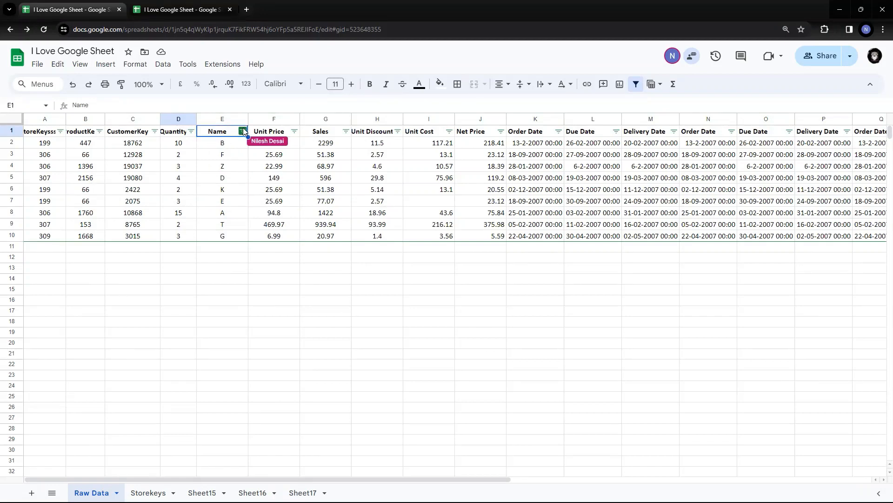
Step: Review the Name filter's sort and colour options and search its value list for A, then for Z
{"action": "left_click", "coordinate": [243, 131]}
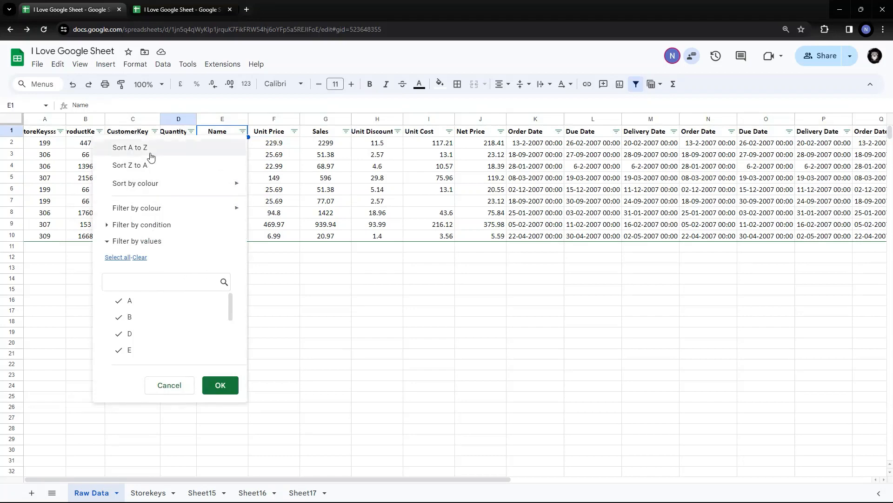
{"action": "mouse_move", "coordinate": [139, 186]}
{"action": "mouse_move", "coordinate": [152, 211]}
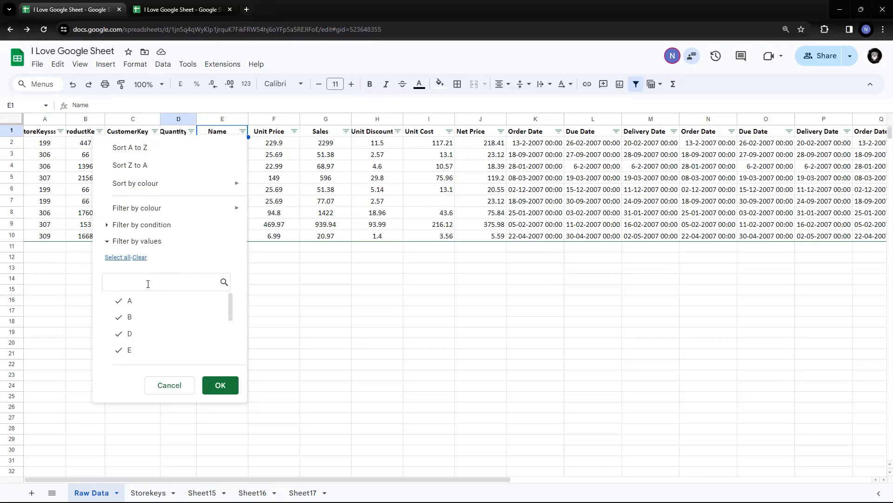
{"action": "type", "text": "A"}
{"action": "key", "text": "BackSpace"}
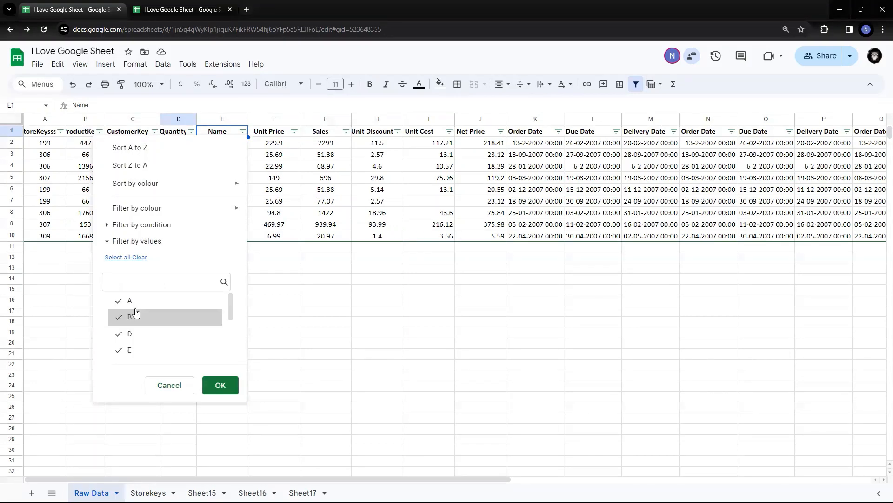
{"action": "type", "text": "Z"}
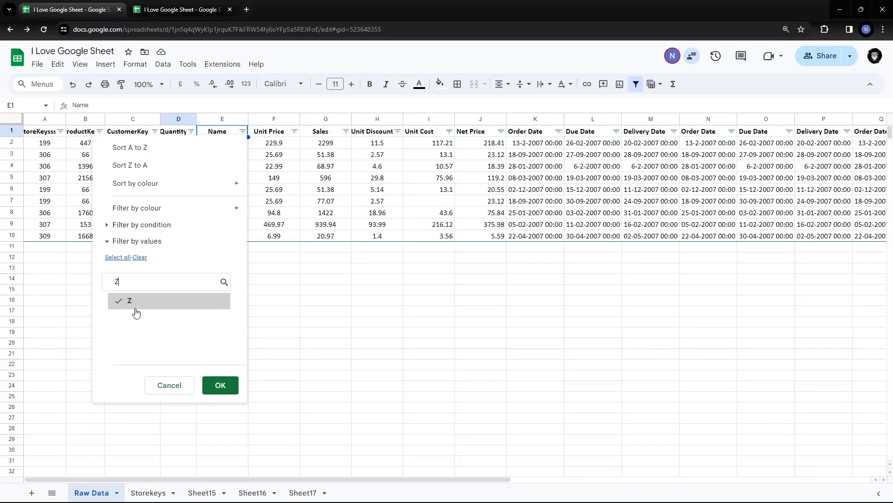
{"action": "key", "text": "BackSpace"}
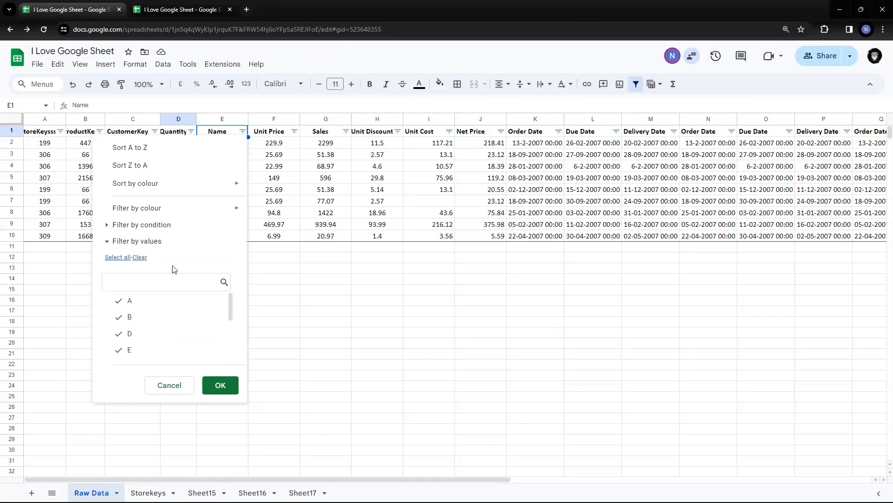
Step: Try applying the Name filter by searching for A while all values are selected
{"action": "left_click", "coordinate": [139, 258]}
{"action": "left_click", "coordinate": [122, 259]}
{"action": "left_click", "coordinate": [145, 282]}
{"action": "type", "text": "A"}
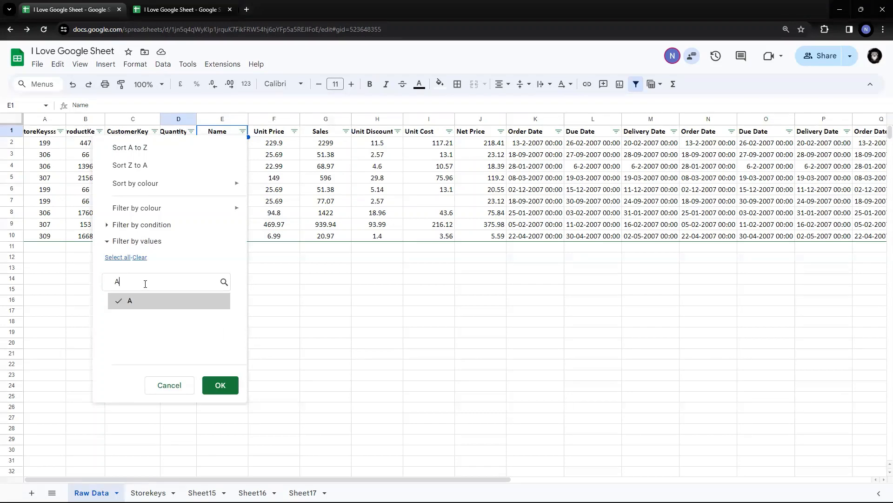
{"action": "left_click", "coordinate": [229, 385]}
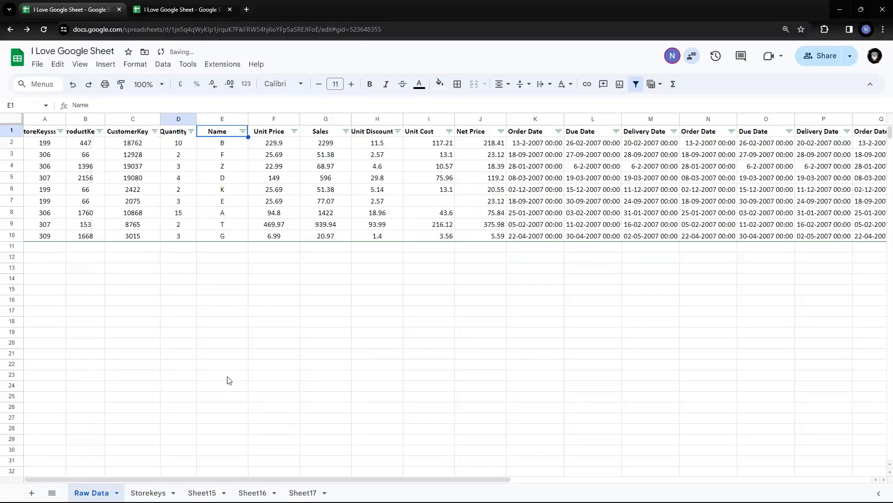
Step: Filter the Name column by values to show only Z, clearing all other values first
{"action": "left_click", "coordinate": [242, 132]}
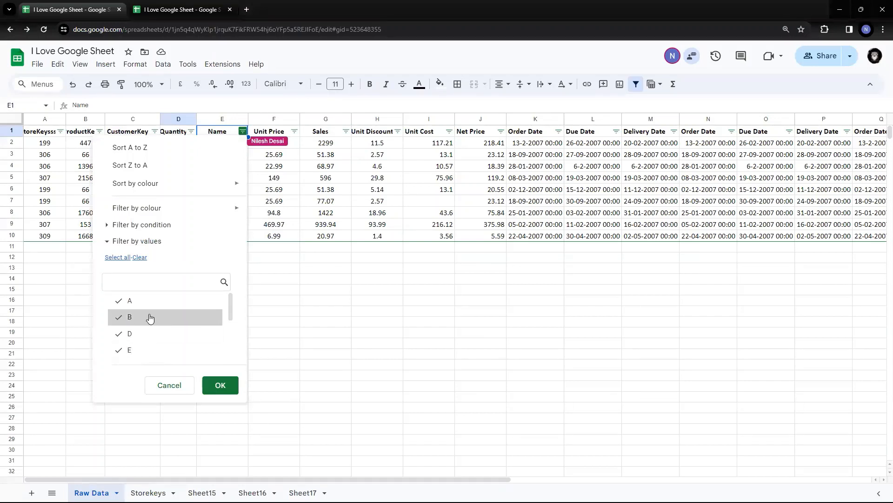
{"action": "left_click", "coordinate": [140, 258]}
{"action": "left_click", "coordinate": [151, 282]}
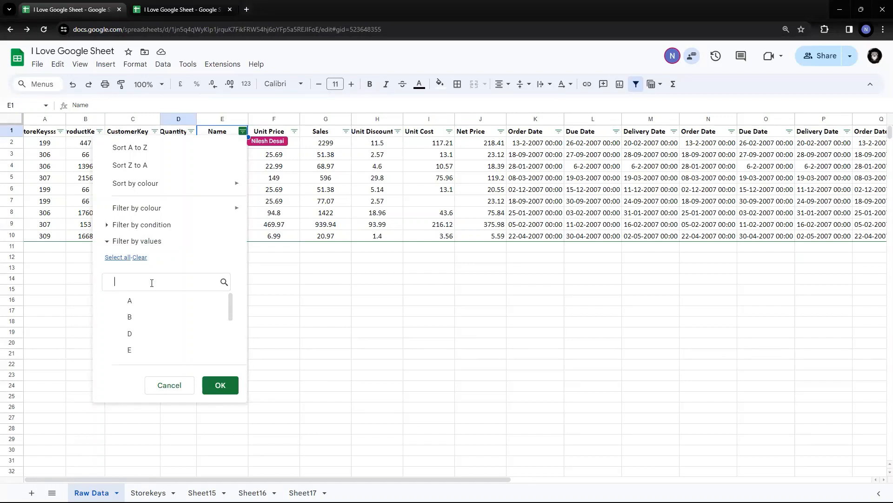
{"action": "type", "text": "Z"}
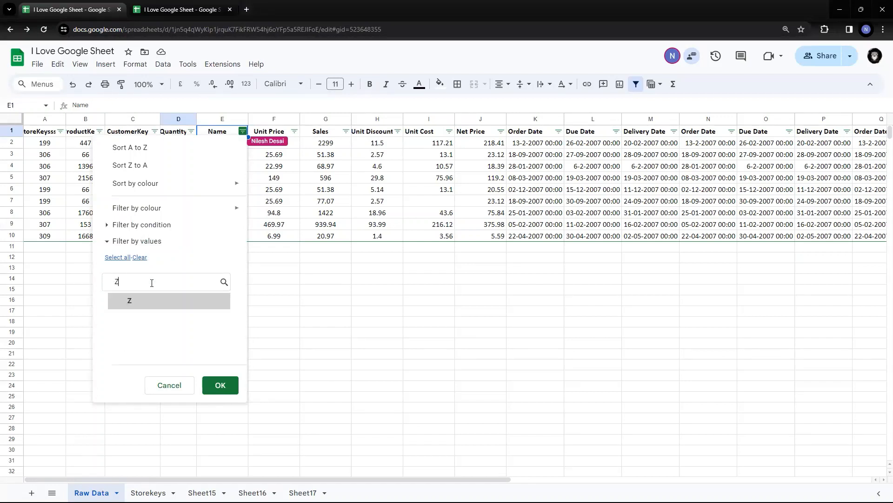
{"action": "left_click", "coordinate": [132, 301]}
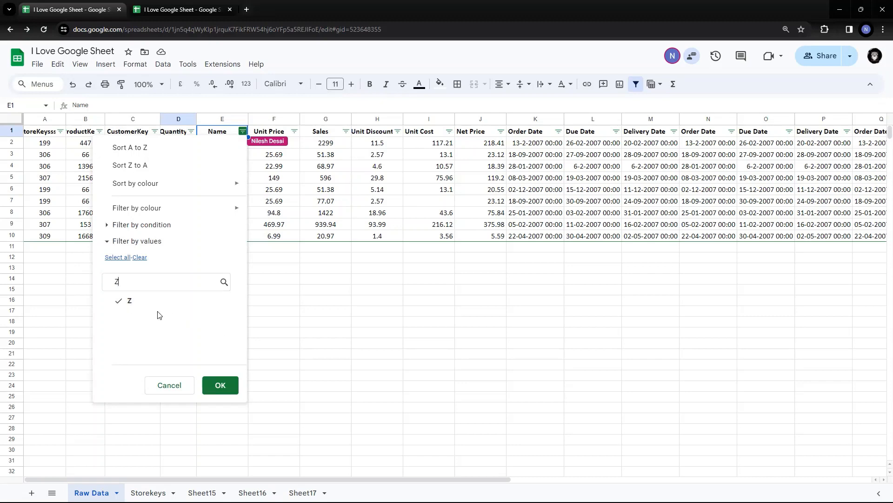
{"action": "left_click", "coordinate": [219, 387]}
{"action": "left_click", "coordinate": [250, 283]}
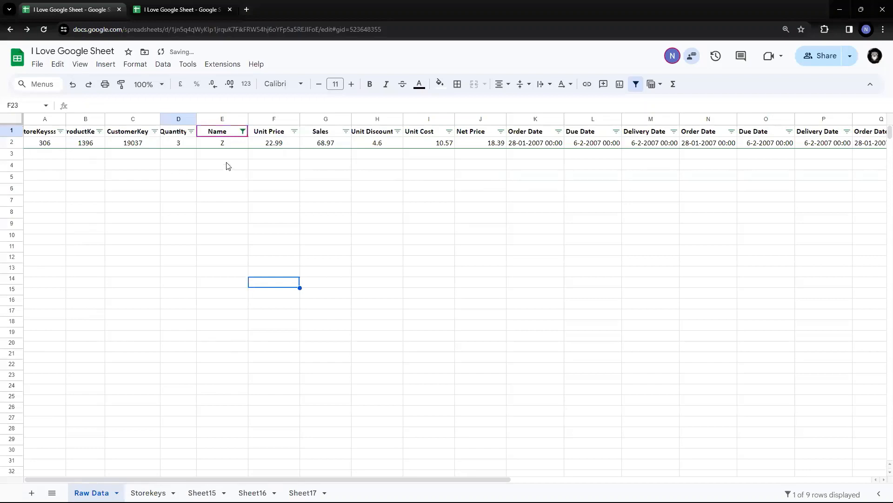
{"action": "left_click", "coordinate": [232, 142]}
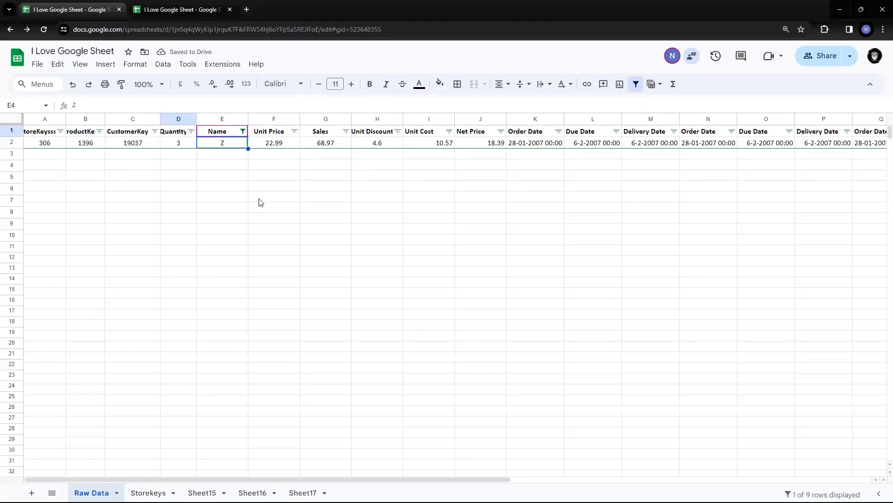
Step: Add D to the values shown by the Name column's filter
{"action": "left_click", "coordinate": [242, 131]}
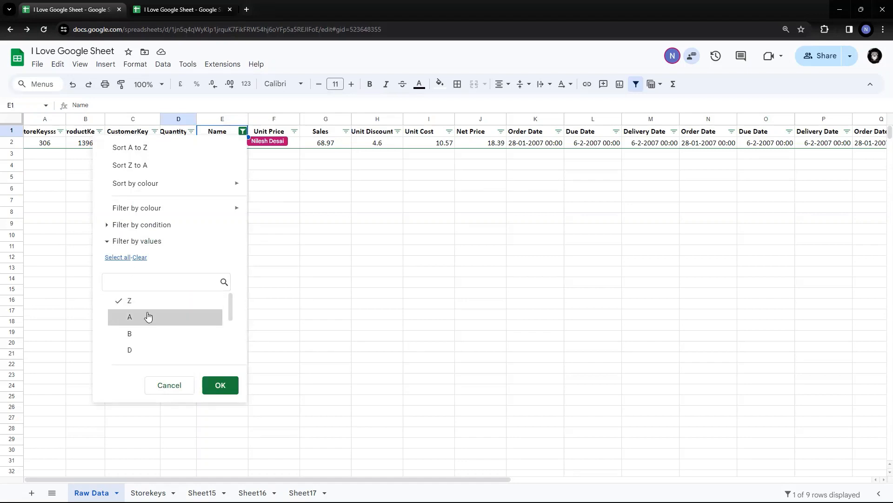
{"action": "left_click", "coordinate": [139, 352]}
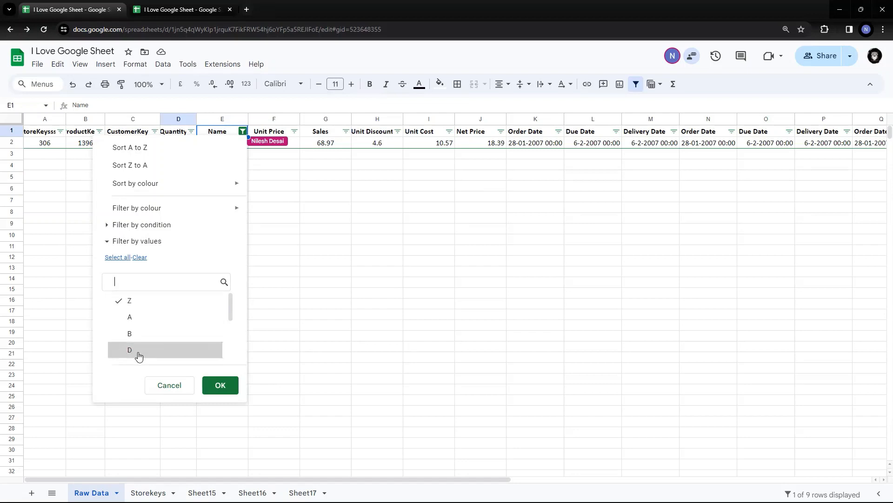
{"action": "left_click", "coordinate": [212, 386]}
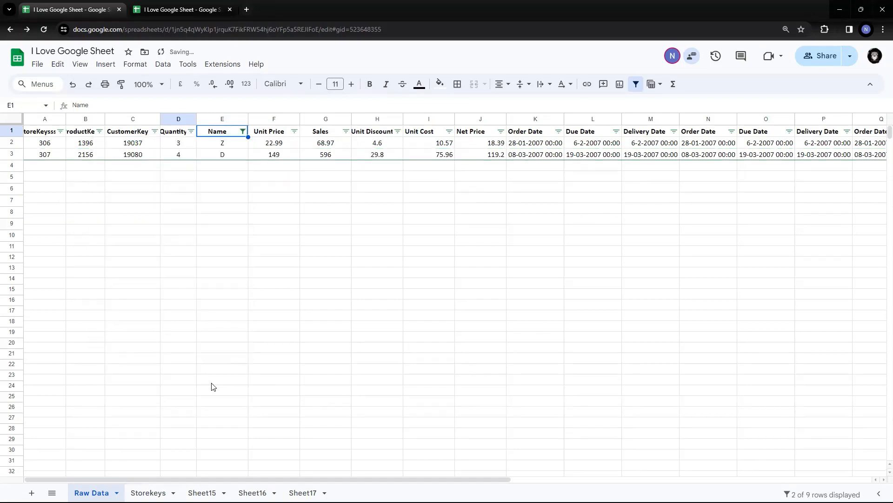
{"action": "left_click", "coordinate": [218, 155]}
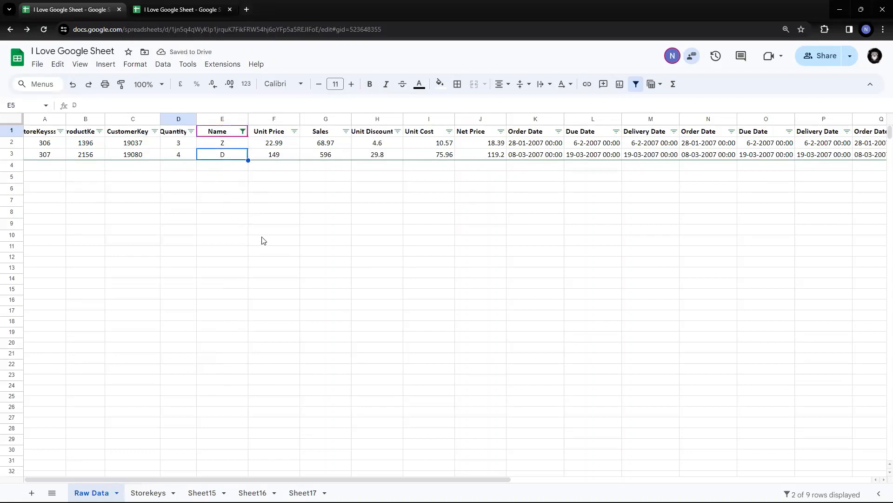
Step: Include the values K, G and T in the Name column's filter as well
{"action": "left_click", "coordinate": [242, 131]}
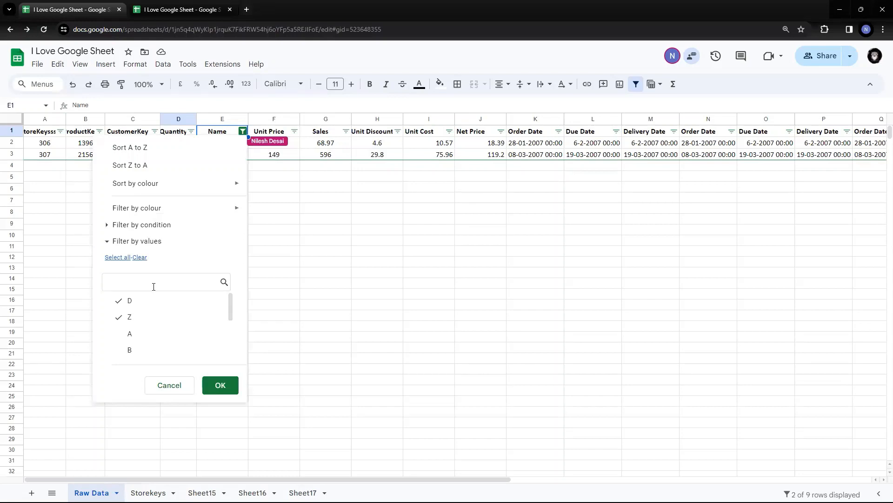
{"action": "scroll", "coordinate": [201, 308], "scroll_direction": "down", "scroll_amount": 2}
{"action": "left_click", "coordinate": [139, 334]}
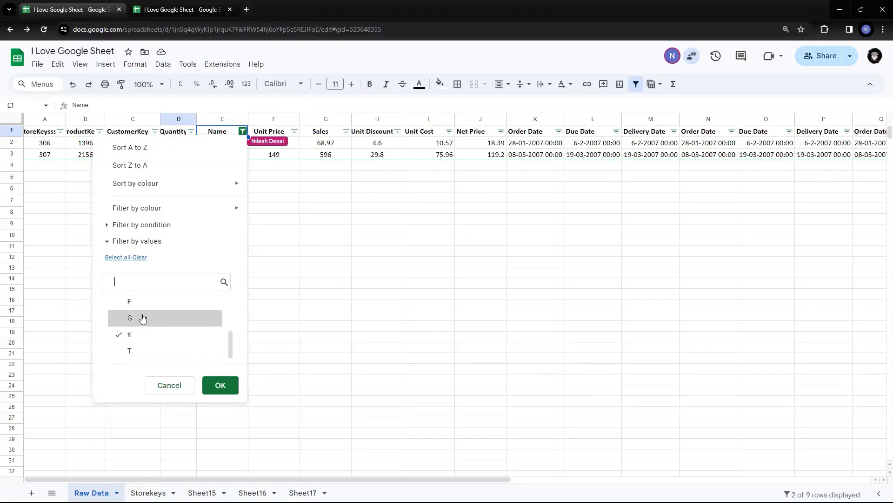
{"action": "left_click", "coordinate": [140, 318]}
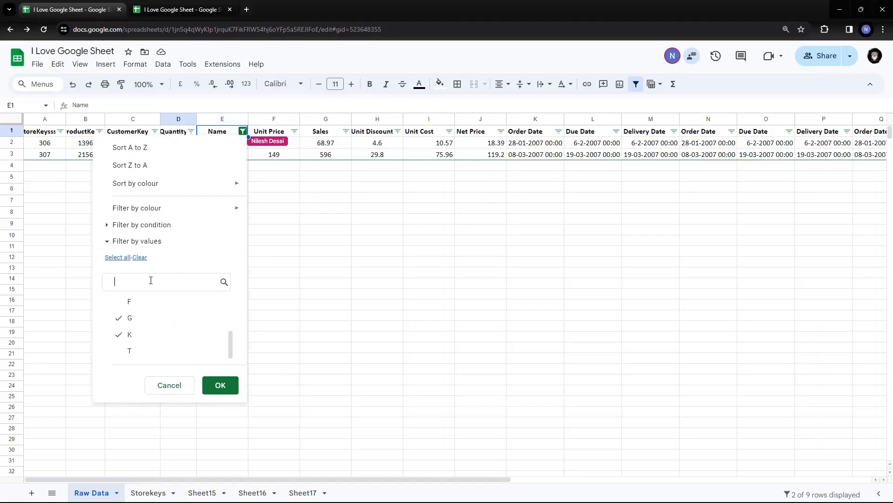
{"action": "type", "text": "T"}
{"action": "left_click", "coordinate": [149, 302]}
{"action": "left_click", "coordinate": [224, 389]}
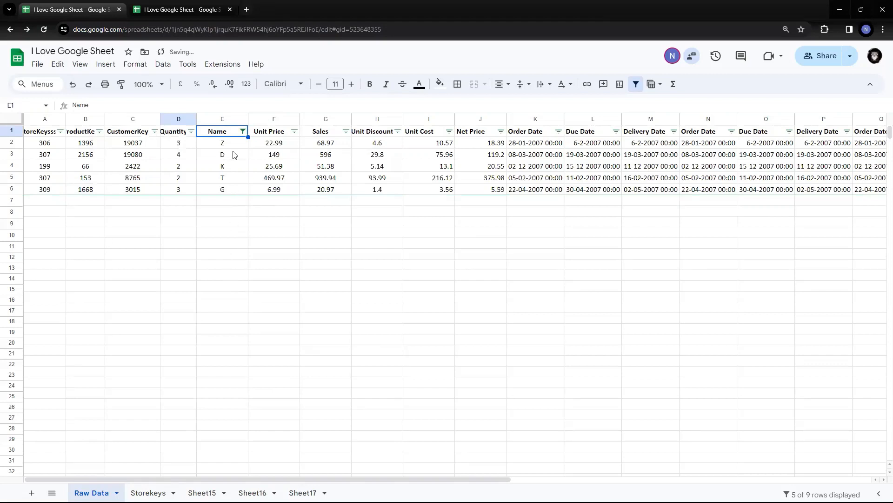
Step: Reset the Name column's filter by clearing the chosen values and selecting all of them again
{"action": "left_click", "coordinate": [243, 131]}
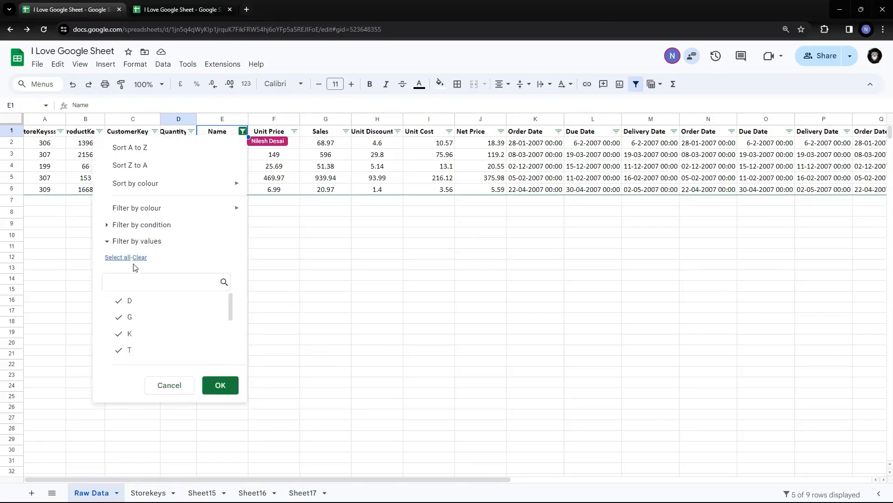
{"action": "scroll", "coordinate": [198, 331], "scroll_direction": "down", "scroll_amount": 2}
{"action": "scroll", "coordinate": [198, 332], "scroll_direction": "up", "scroll_amount": 2}
{"action": "left_click", "coordinate": [139, 257]}
{"action": "left_click", "coordinate": [118, 257]}
{"action": "left_click", "coordinate": [219, 384]}
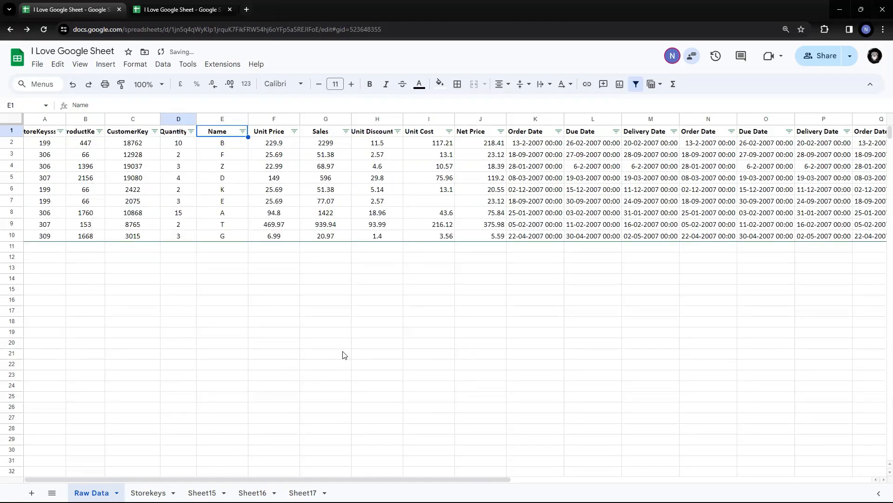
Step: Review the select-all and clear choices and the colour filter options in the Name column's filter
{"action": "left_click", "coordinate": [242, 131]}
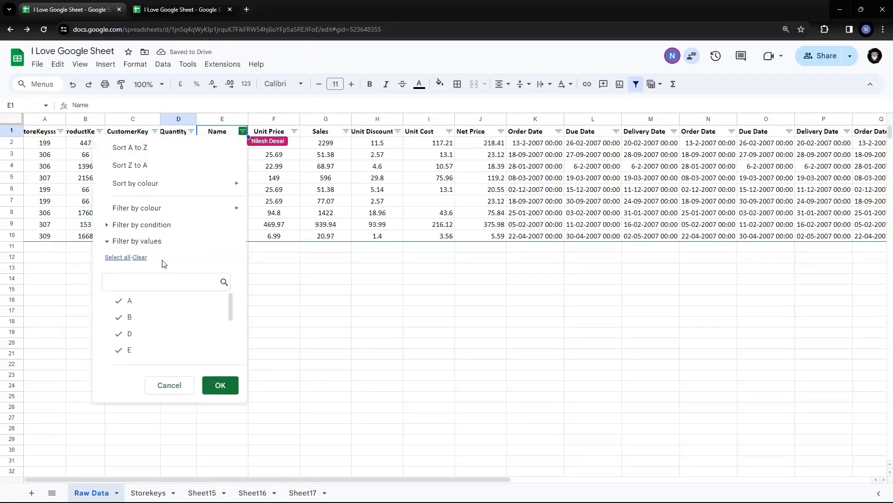
{"action": "left_click_drag", "start_coordinate": [102, 254], "coordinate": [103, 269]}
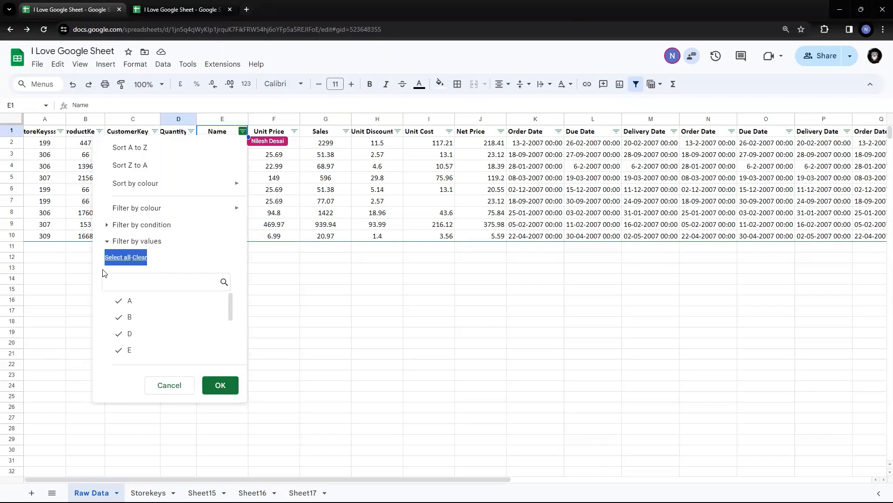
{"action": "left_click", "coordinate": [170, 266]}
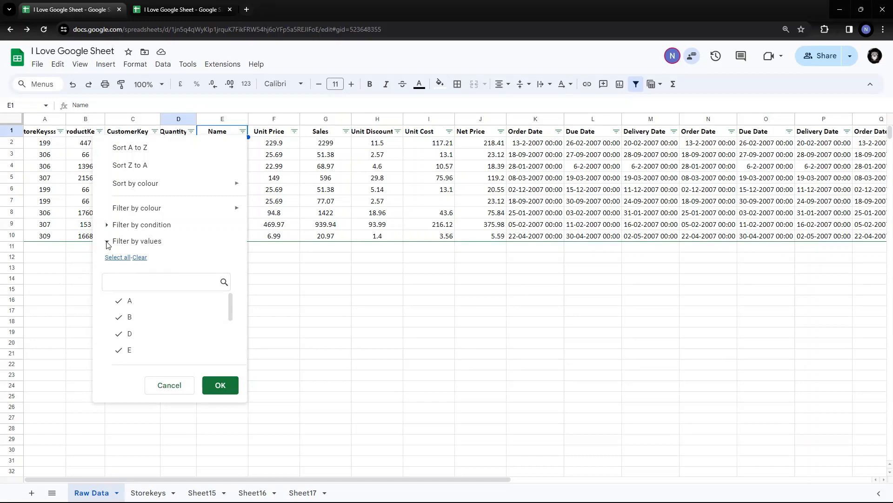
{"action": "mouse_move", "coordinate": [140, 212]}
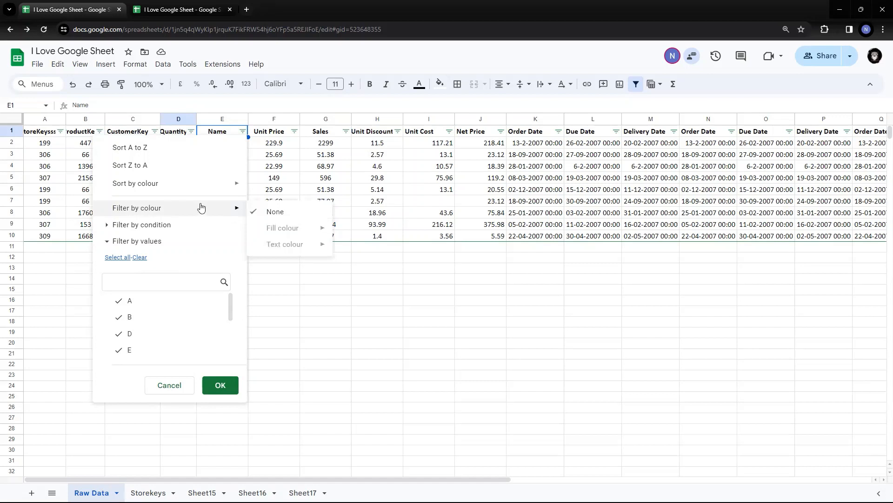
{"action": "left_click", "coordinate": [413, 200]}
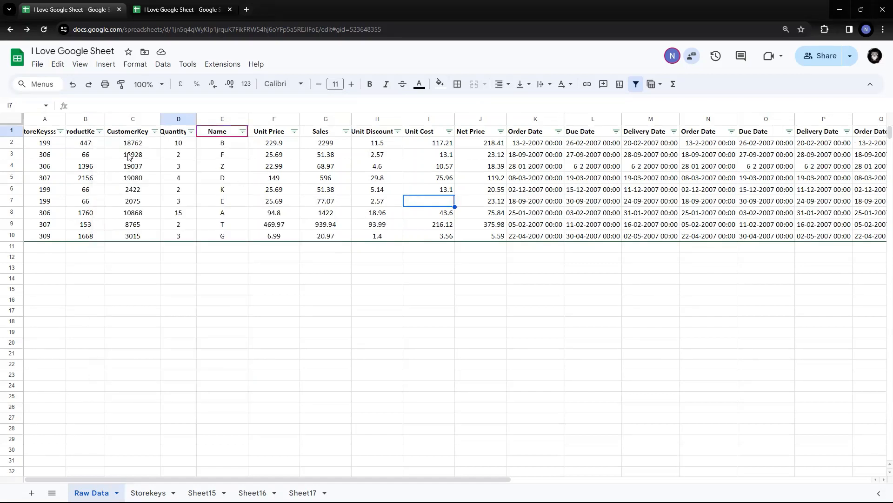
Step: Fill the Name cells containing Z, E and T (E4, E7 and E9) with yellow
{"action": "left_click_drag", "start_coordinate": [192, 145], "coordinate": [192, 167]}
{"action": "left_click_drag", "start_coordinate": [229, 144], "coordinate": [230, 180]}
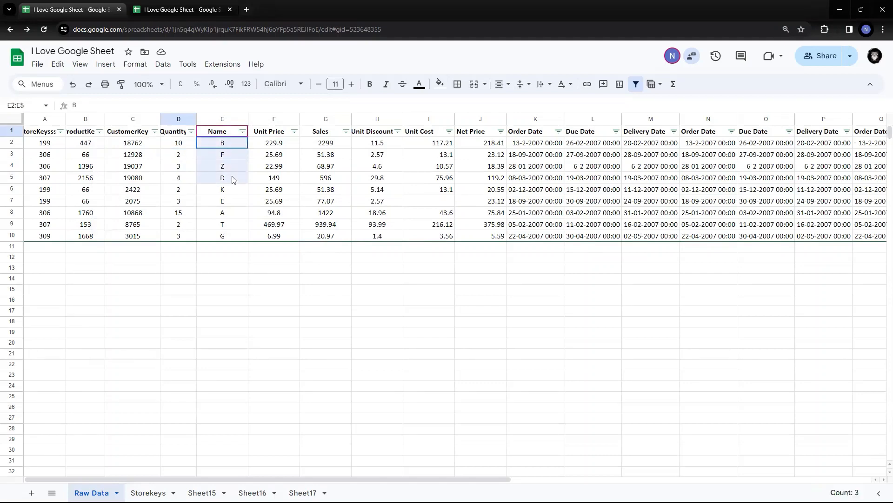
{"action": "left_click", "coordinate": [227, 189]}
{"action": "left_click", "coordinate": [228, 167]}
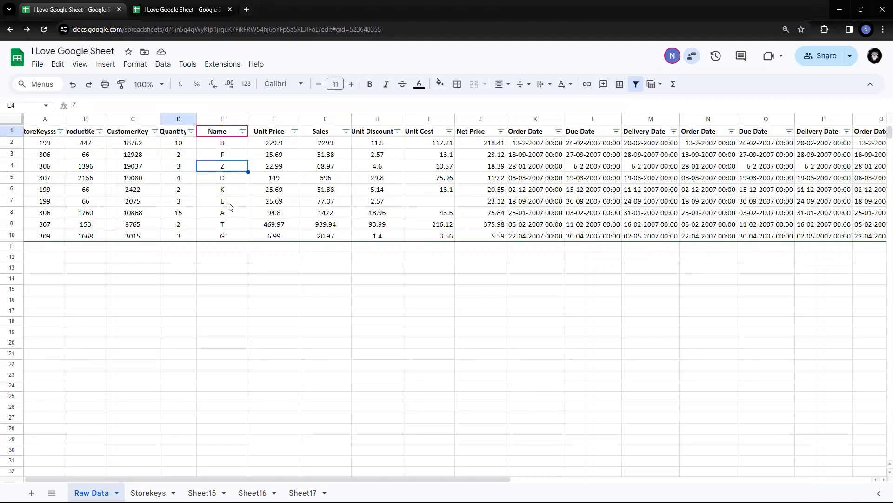
{"action": "left_click", "coordinate": [231, 202], "text": "ctrl"}
{"action": "left_click", "coordinate": [230, 224], "text": "ctrl"}
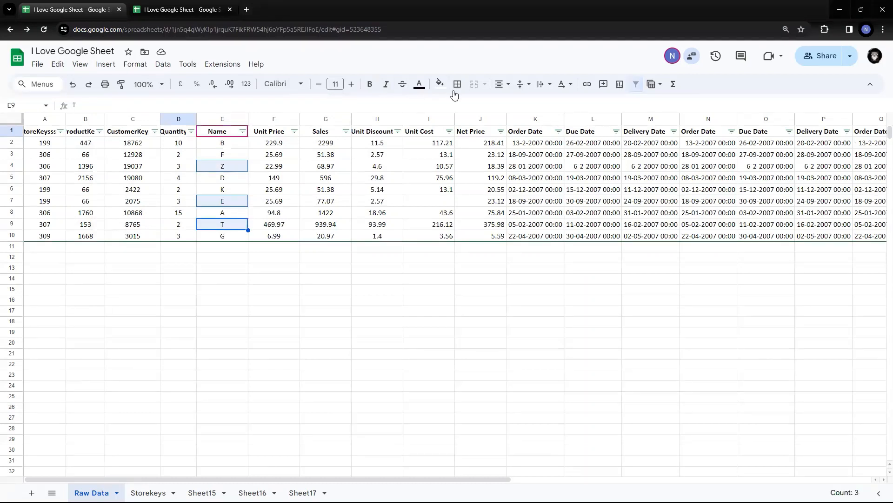
{"action": "left_click", "coordinate": [439, 84]}
{"action": "left_click", "coordinate": [477, 131]}
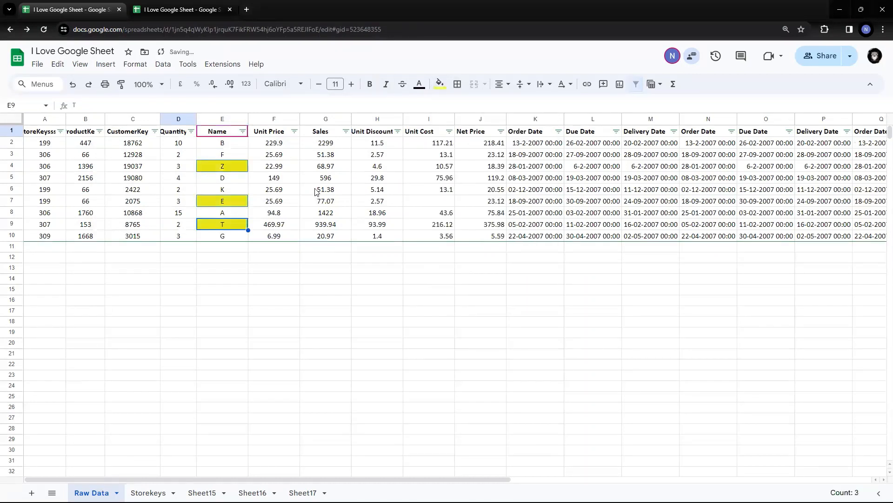
{"action": "left_click", "coordinate": [324, 191]}
Step: Try a red fill on Quantity cells D2, D6 and D10, and undo it
{"action": "left_click", "coordinate": [183, 144]}
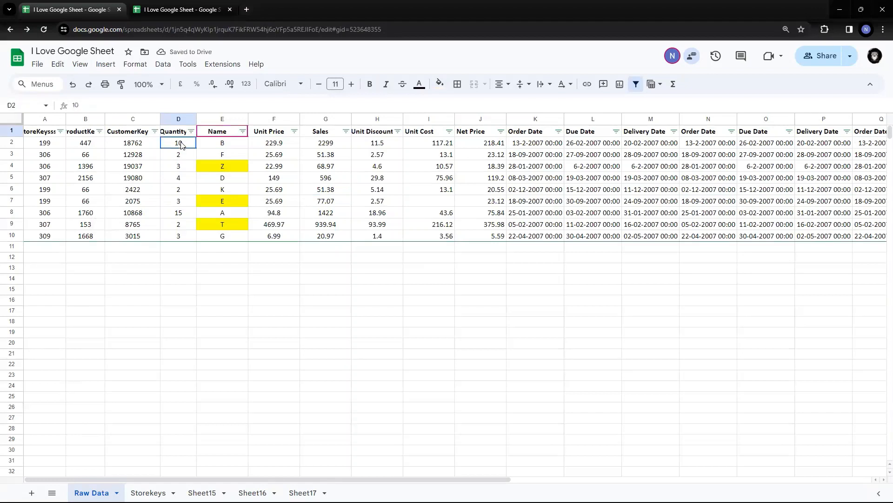
{"action": "left_click", "coordinate": [181, 194], "text": "ctrl"}
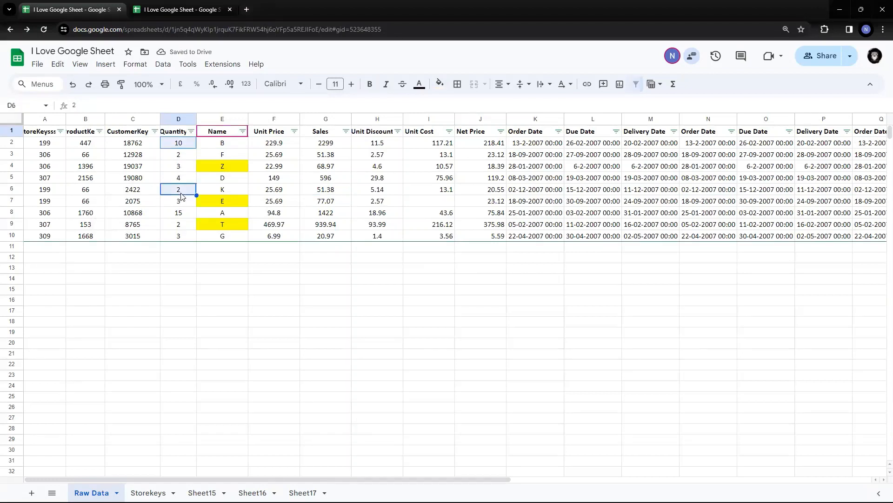
{"action": "left_click", "coordinate": [178, 236], "text": "ctrl"}
{"action": "left_click", "coordinate": [440, 84]}
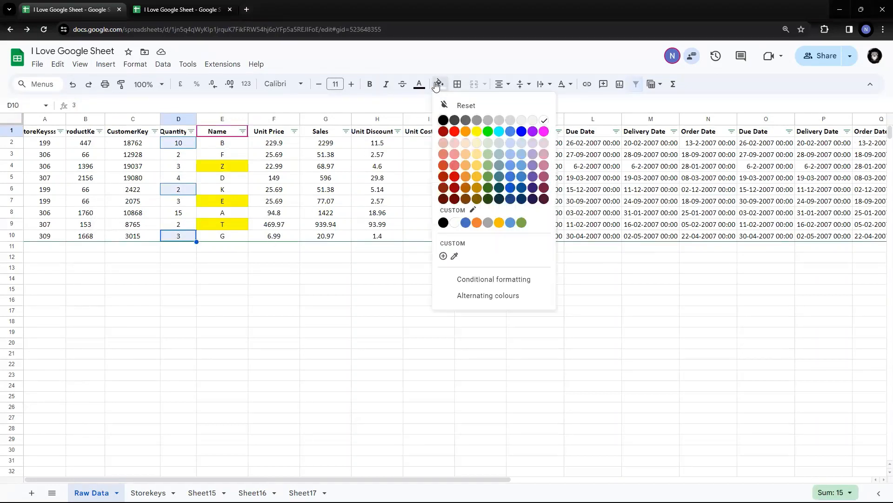
{"action": "left_click", "coordinate": [455, 131]}
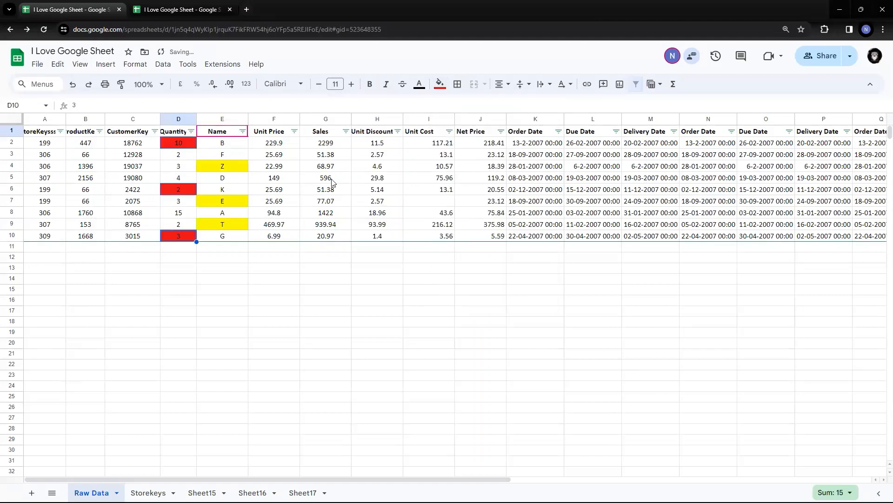
{"action": "left_click", "coordinate": [334, 183]}
{"action": "key", "text": "ctrl+z"}
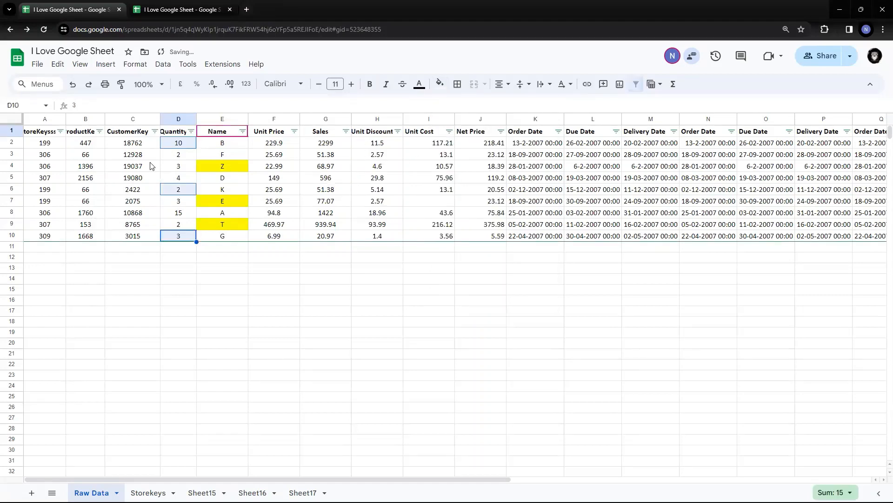
Step: Change the text colour of Quantity cells D2, D6 and D10 to red
{"action": "left_click", "coordinate": [419, 84]}
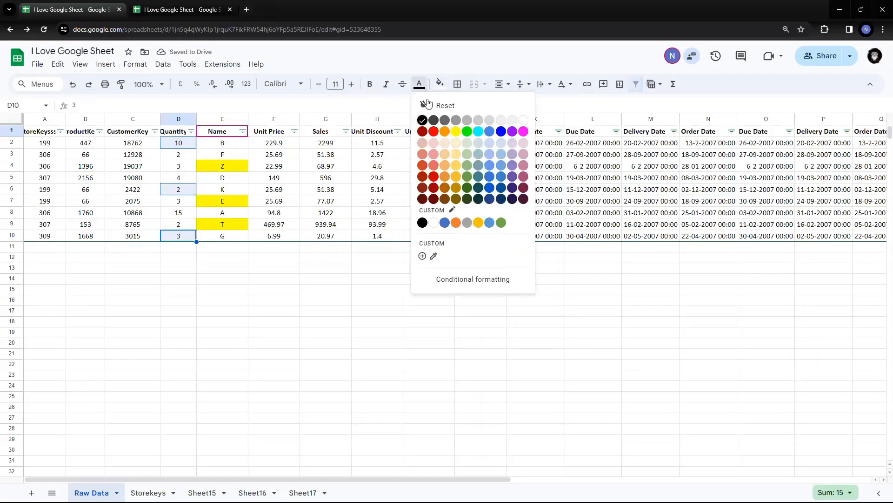
{"action": "left_click", "coordinate": [433, 132]}
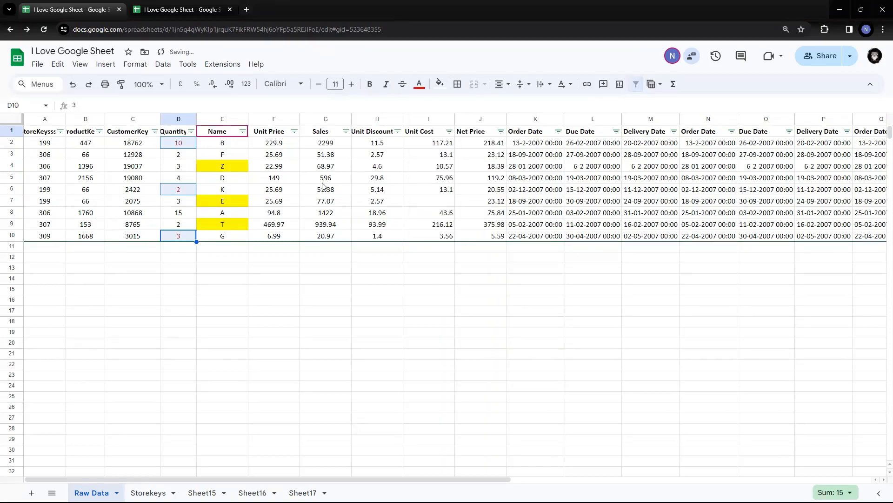
{"action": "left_click", "coordinate": [323, 182]}
{"action": "left_click", "coordinate": [173, 144]}
{"action": "left_click", "coordinate": [178, 190], "text": "ctrl"}
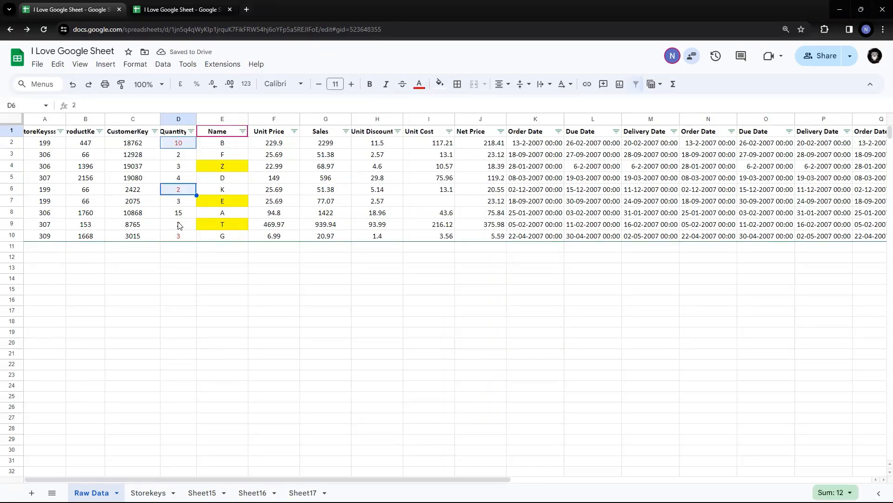
{"action": "left_click", "coordinate": [182, 235], "text": "ctrl"}
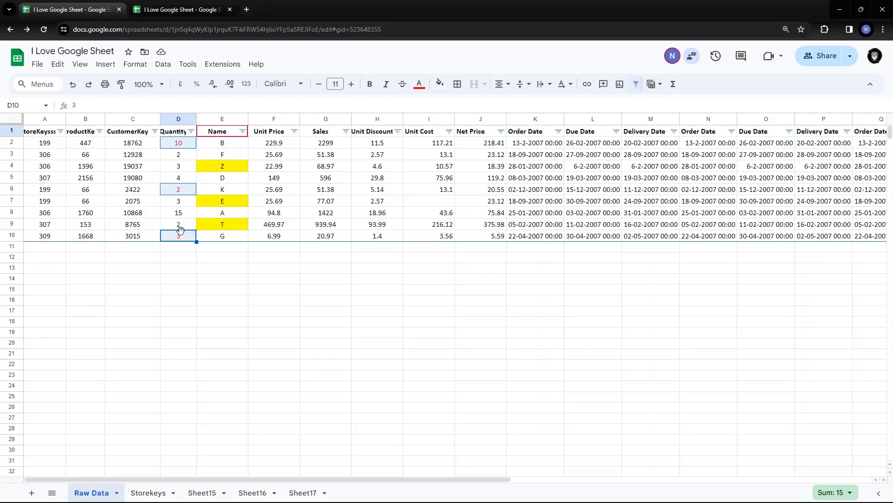
{"action": "left_click", "coordinate": [233, 163]}
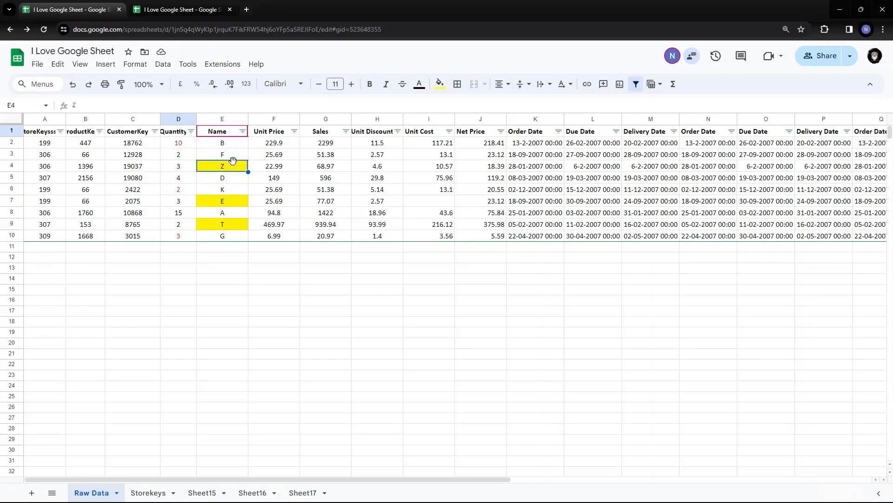
{"action": "left_click", "coordinate": [234, 201], "text": "ctrl"}
{"action": "left_click", "coordinate": [235, 221], "text": "ctrl"}
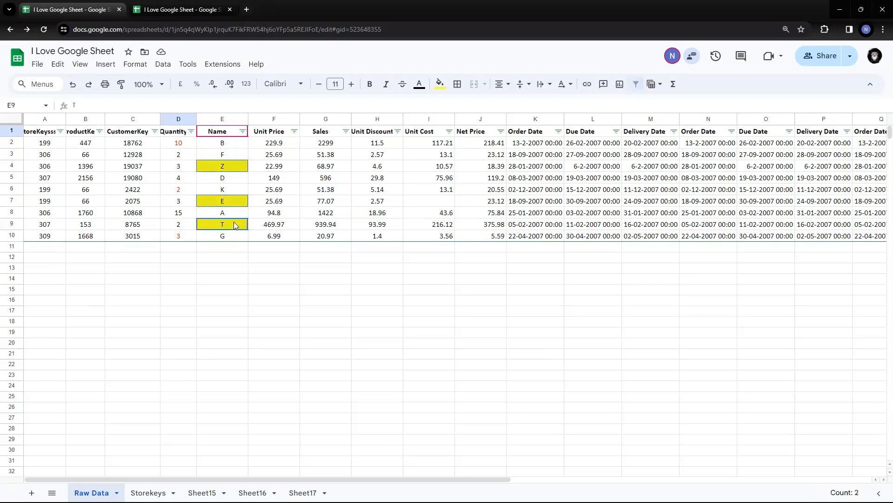
{"action": "left_click", "coordinate": [235, 170]}
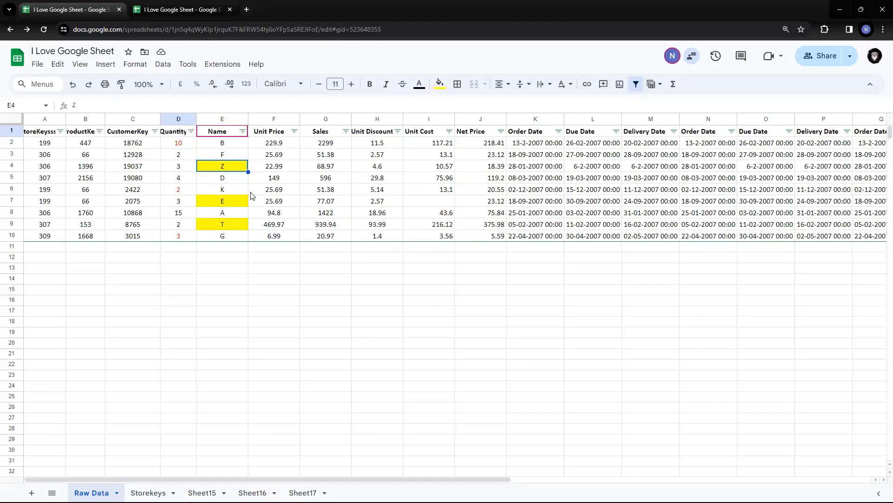
Step: Change the text colour of the Name cells containing B, D and A (E2, E5 and E8) to red
{"action": "left_click", "coordinate": [236, 148]}
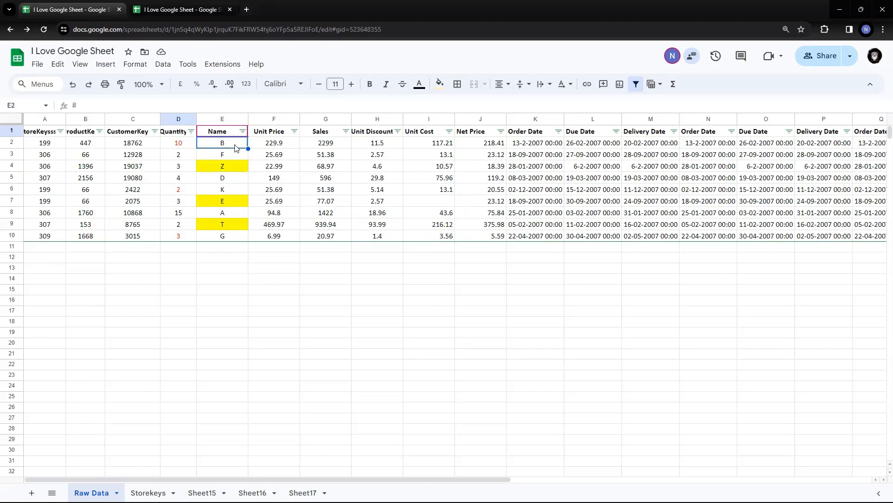
{"action": "left_click", "coordinate": [232, 182], "text": "ctrl"}
{"action": "left_click", "coordinate": [244, 215], "text": "ctrl"}
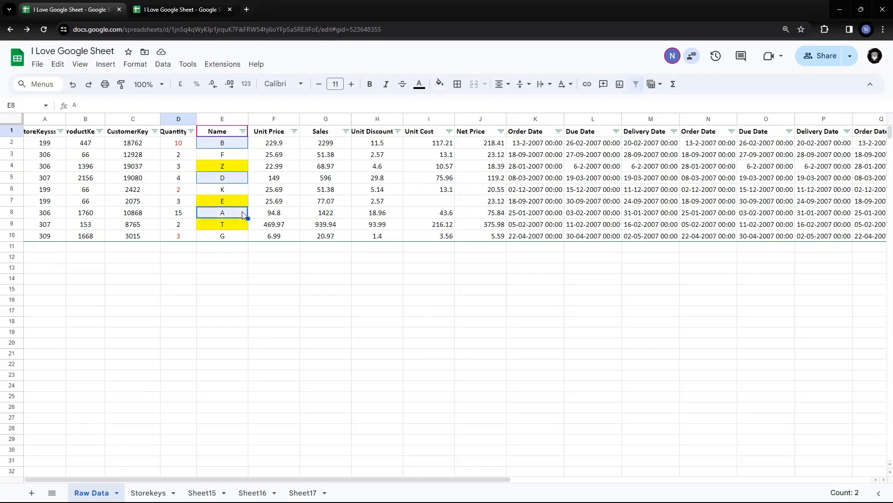
{"action": "left_click", "coordinate": [419, 84]}
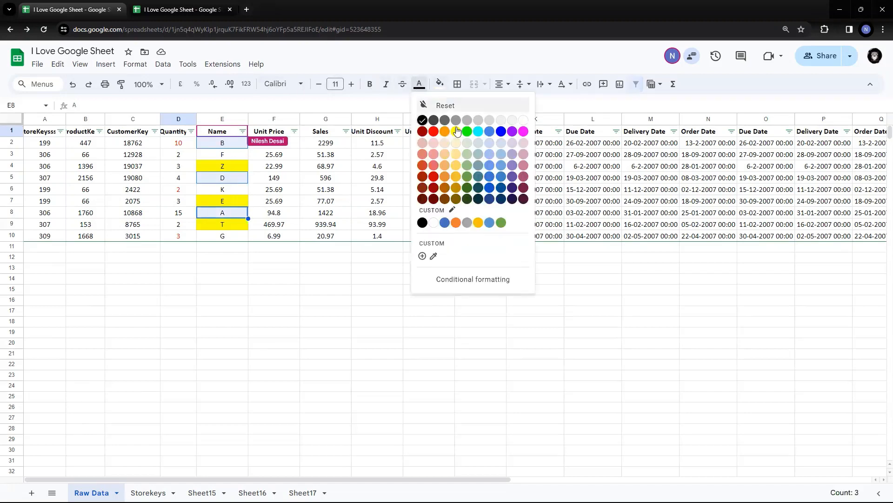
{"action": "left_click", "coordinate": [430, 132]}
{"action": "left_click", "coordinate": [343, 170]}
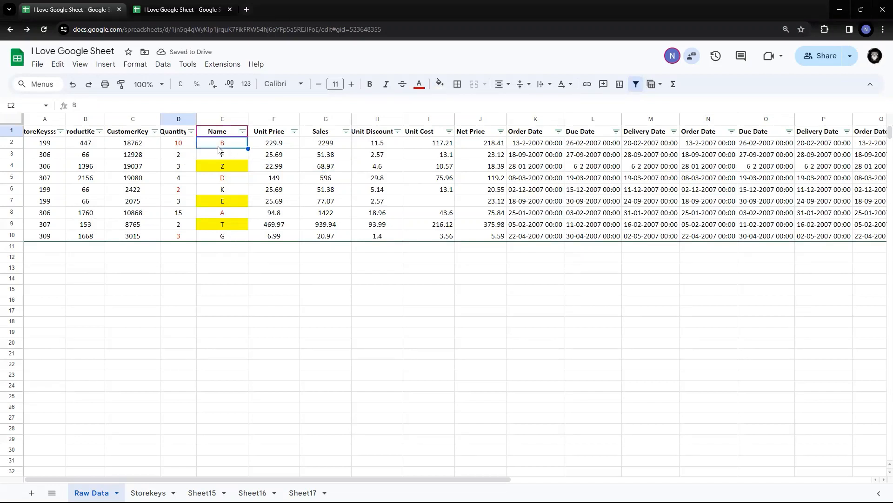
Step: Filter the Name column by yellow fill colour and select the filtered names
{"action": "left_click", "coordinate": [218, 132]}
{"action": "left_click", "coordinate": [243, 132]}
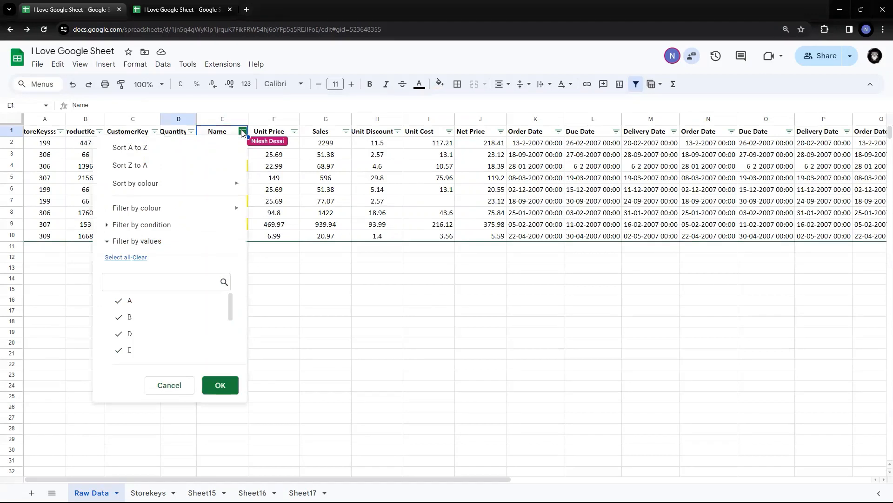
{"action": "mouse_move", "coordinate": [238, 208]}
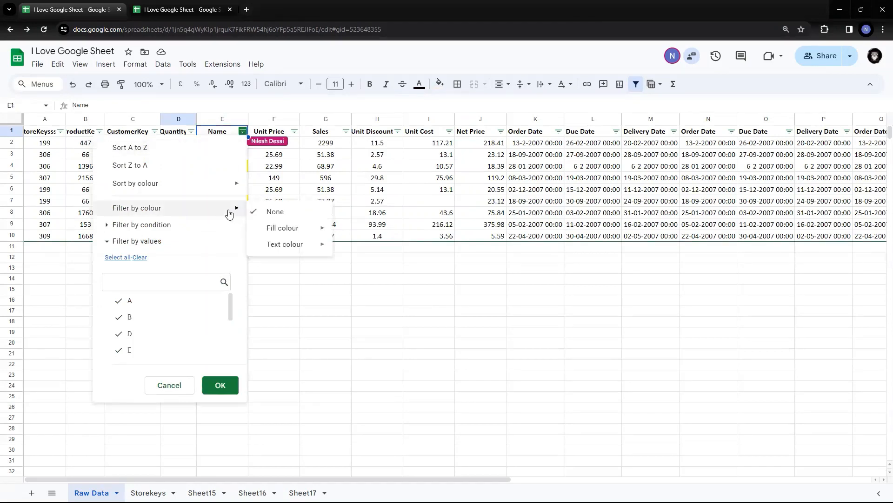
{"action": "mouse_move", "coordinate": [301, 228]}
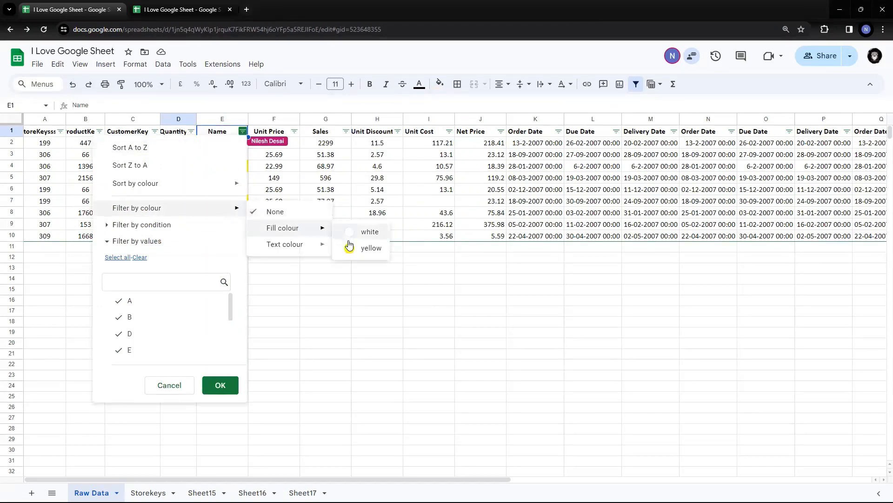
{"action": "left_click", "coordinate": [349, 246]}
{"action": "left_click", "coordinate": [304, 246]}
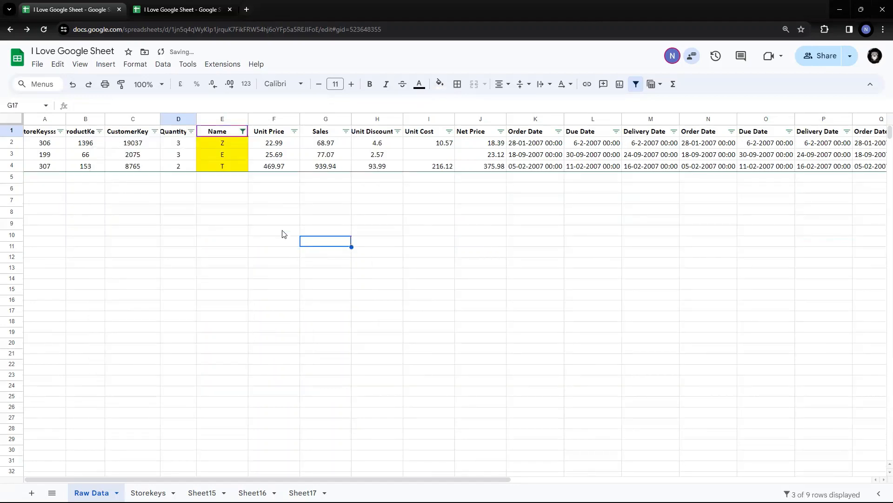
{"action": "left_click_drag", "start_coordinate": [239, 161], "coordinate": [240, 161]}
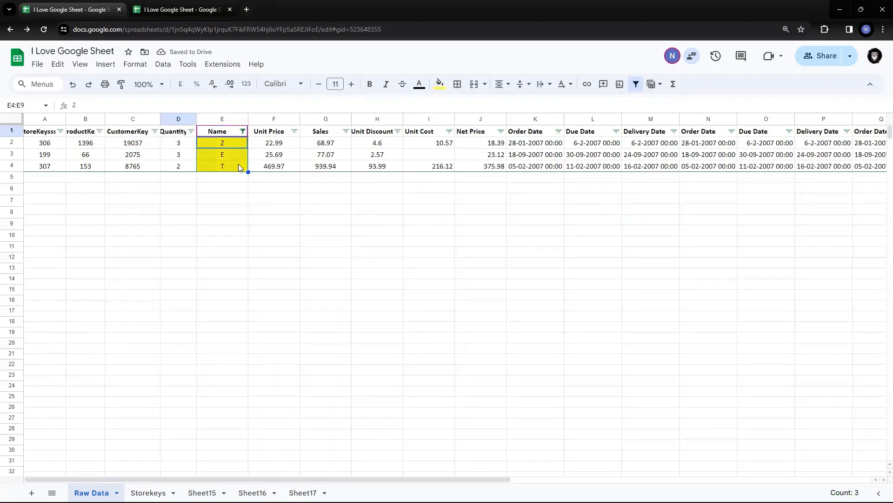
Step: Switch the Name column's colour filter to white fill
{"action": "left_click", "coordinate": [242, 132]}
{"action": "mouse_move", "coordinate": [211, 211]}
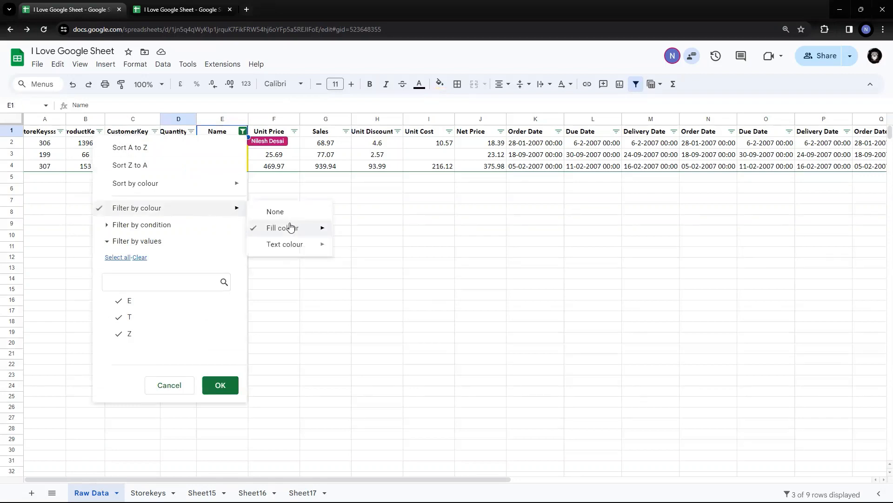
{"action": "mouse_move", "coordinate": [289, 227]}
{"action": "left_click", "coordinate": [362, 235]}
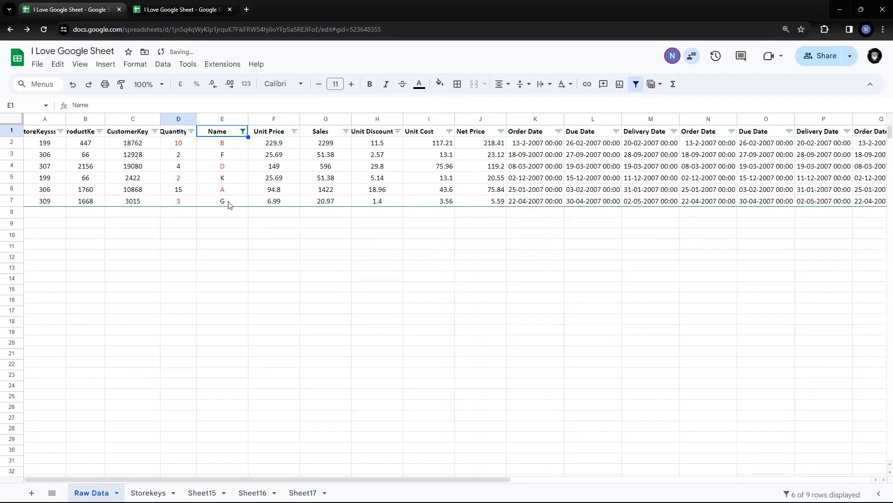
Step: Filter the Name column by red text colour instead of fill colour
{"action": "left_click", "coordinate": [243, 132]}
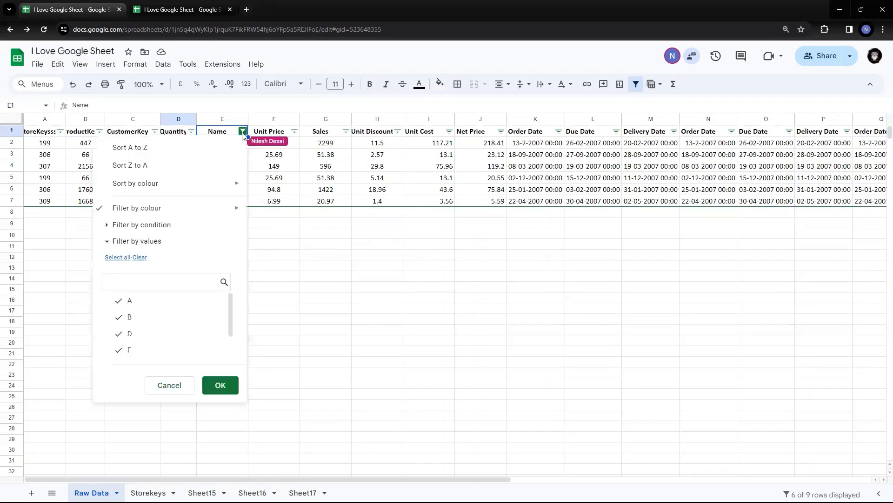
{"action": "mouse_move", "coordinate": [210, 208]}
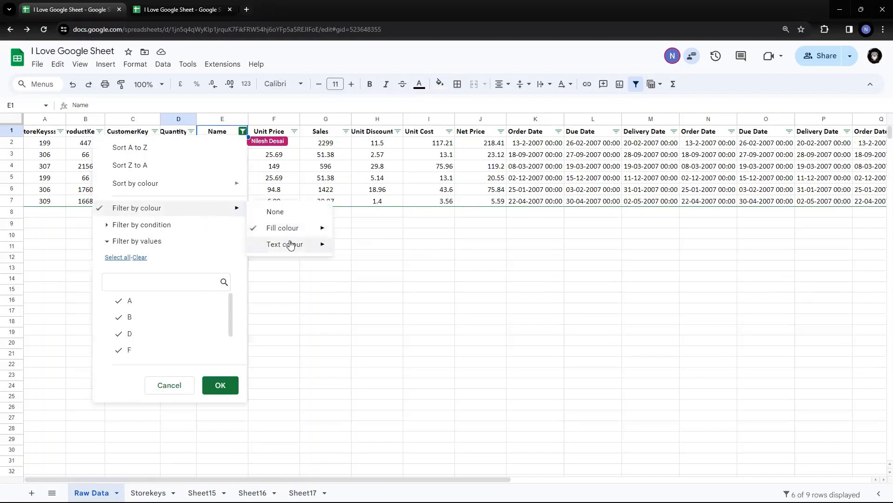
{"action": "mouse_move", "coordinate": [290, 245]}
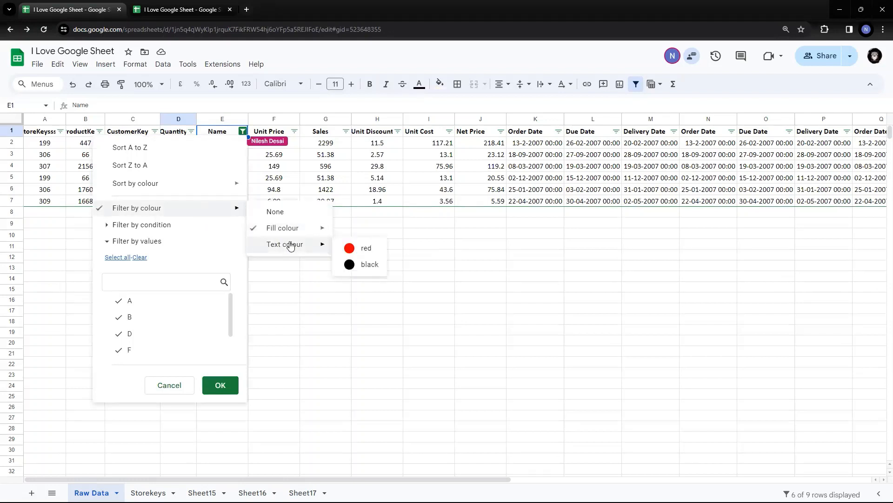
{"action": "left_click", "coordinate": [351, 250]}
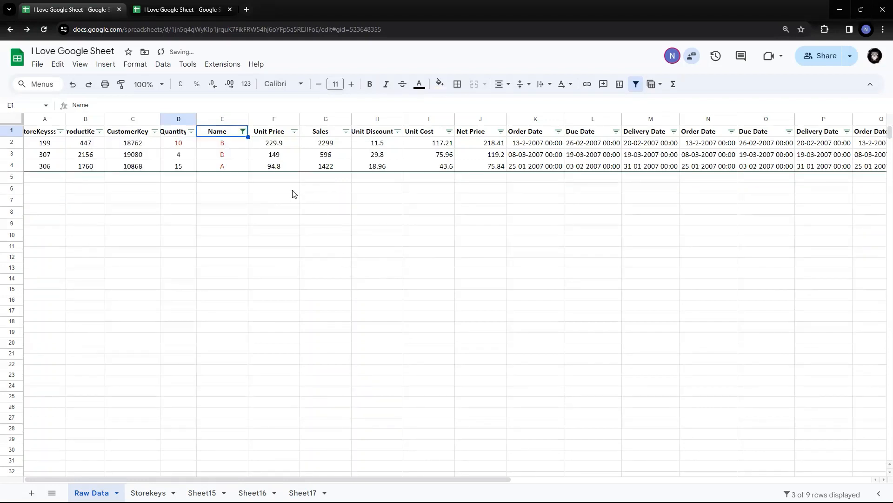
Step: Switch the Name column's text colour filter to black
{"action": "left_click", "coordinate": [243, 132]}
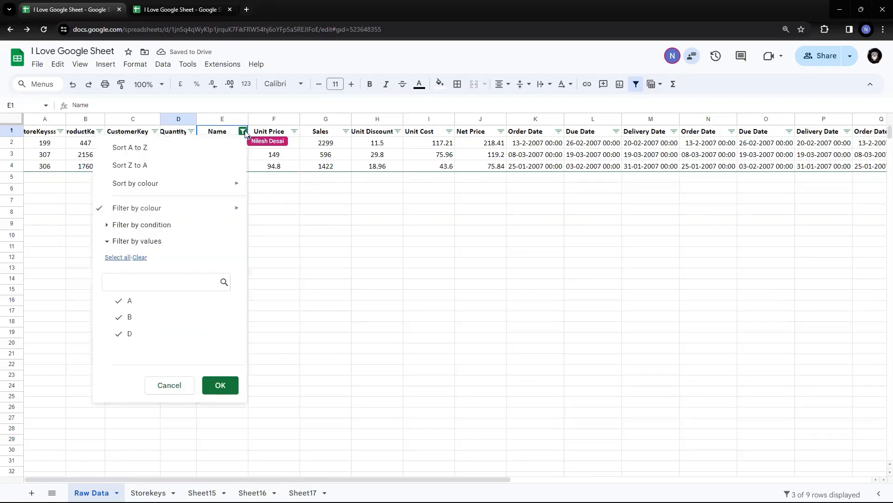
{"action": "mouse_move", "coordinate": [200, 210]}
{"action": "mouse_move", "coordinate": [313, 243]}
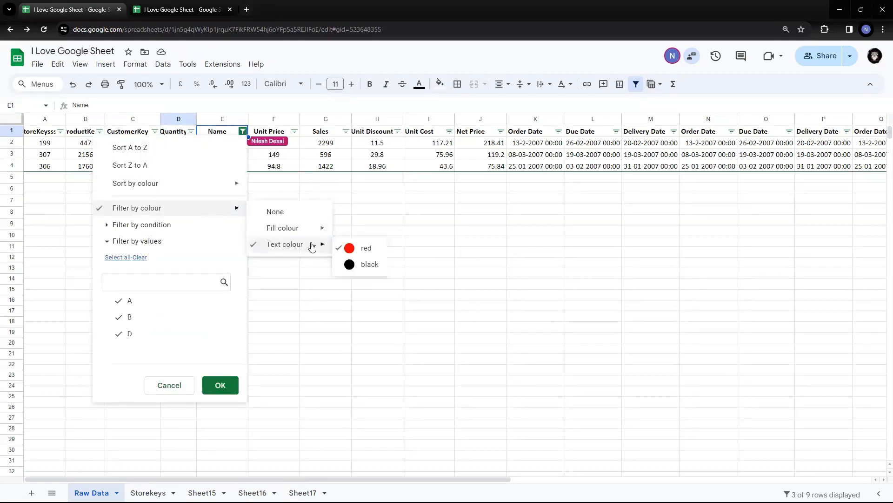
{"action": "left_click", "coordinate": [365, 265]}
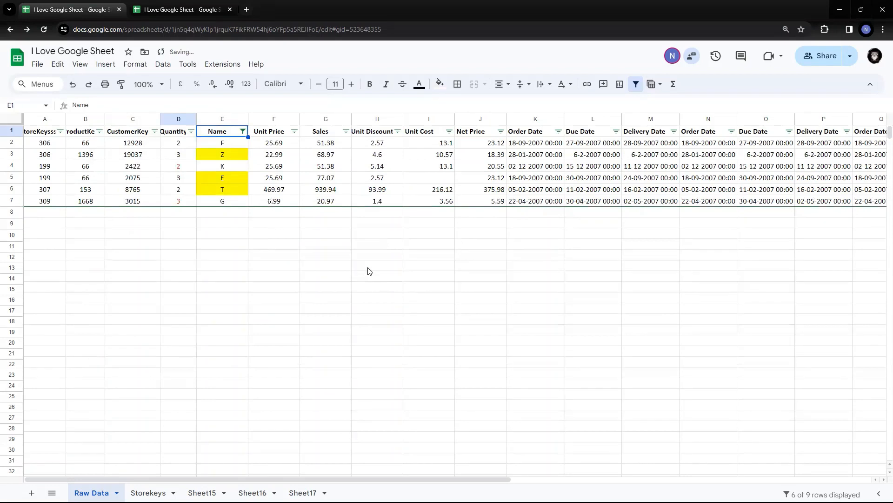
Step: Remove the colour filter from the Name column by setting it to None
{"action": "left_click", "coordinate": [243, 134]}
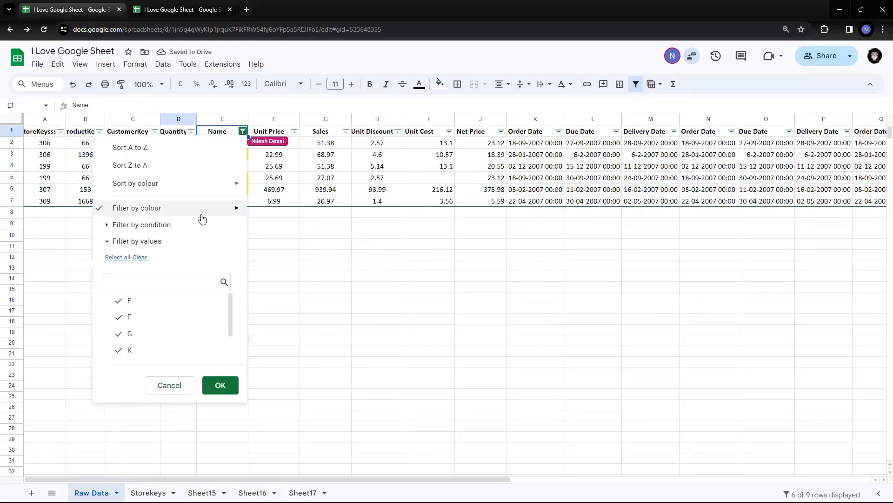
{"action": "mouse_move", "coordinate": [198, 218]}
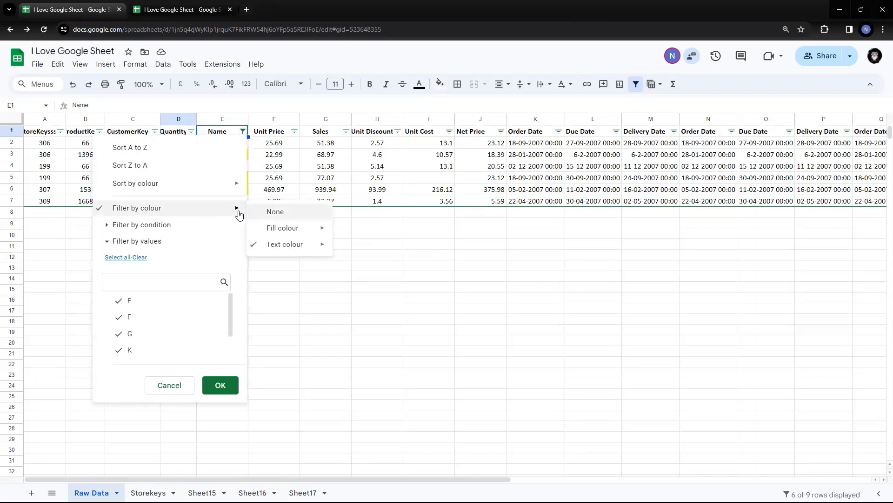
{"action": "left_click", "coordinate": [285, 214]}
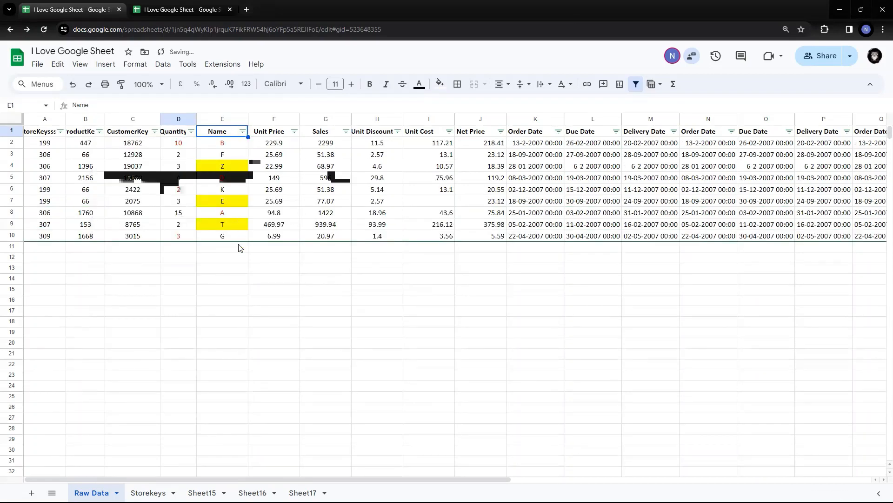
Step: Make the text of the yellow Name cell containing Z (E4) blue and bold
{"action": "left_click", "coordinate": [233, 168]}
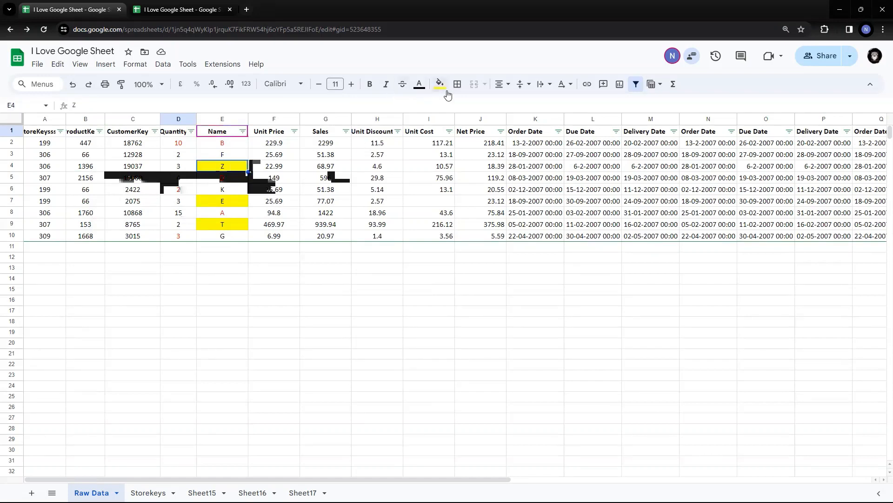
{"action": "left_click", "coordinate": [439, 85]}
{"action": "left_click", "coordinate": [419, 86]}
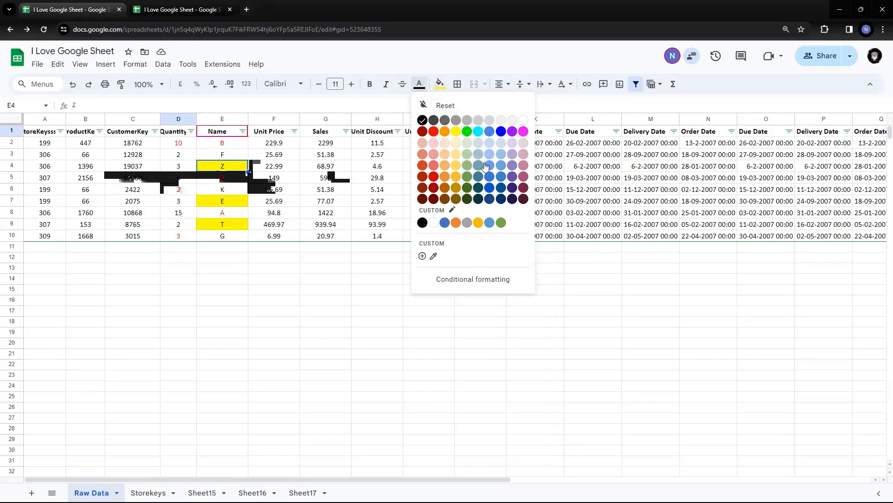
{"action": "left_click", "coordinate": [501, 132]}
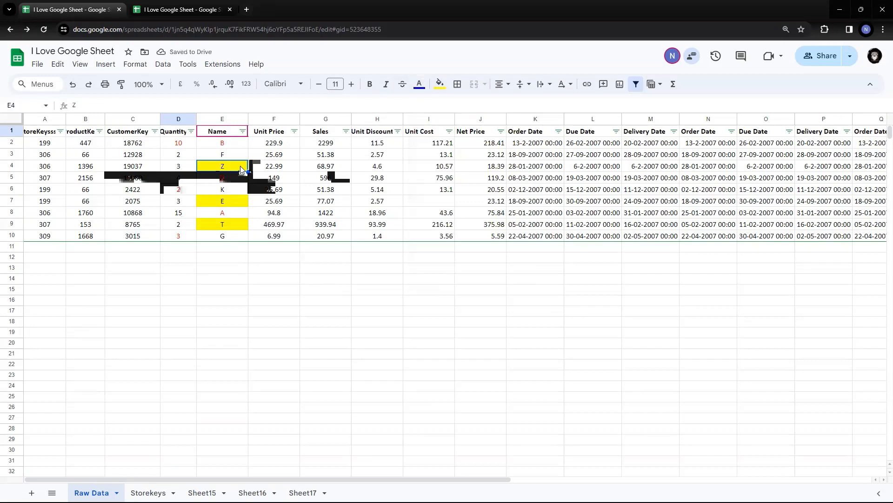
{"action": "key", "text": "ctrl+b"}
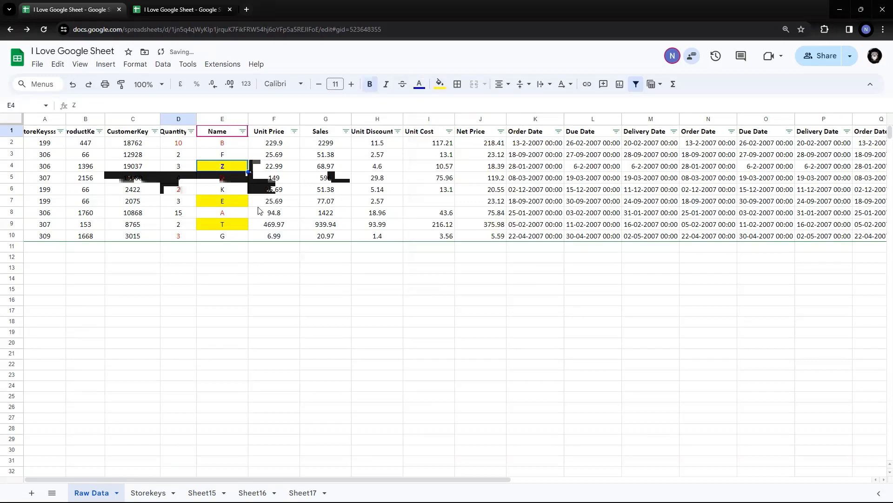
Step: Make the red names B, D and A in cells E2, E5 and E8 bold
{"action": "left_click", "coordinate": [223, 179]}
{"action": "left_click", "coordinate": [230, 146], "text": "ctrl"}
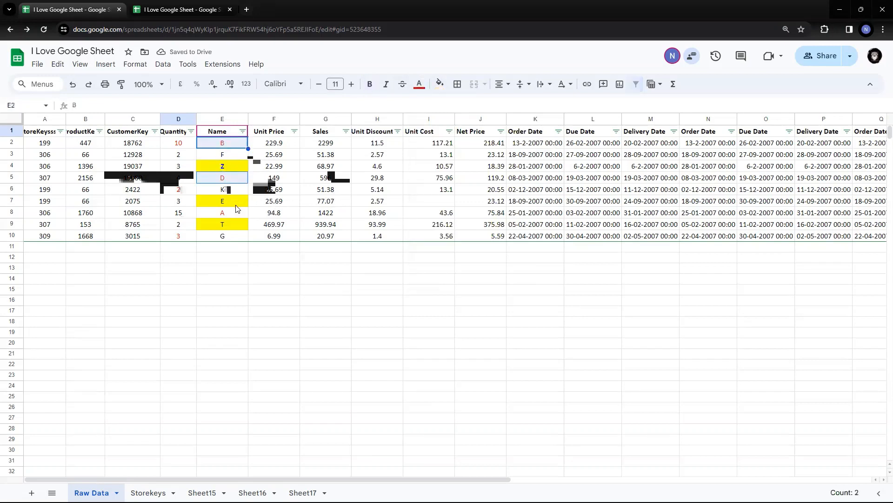
{"action": "left_click", "coordinate": [235, 213], "text": "ctrl"}
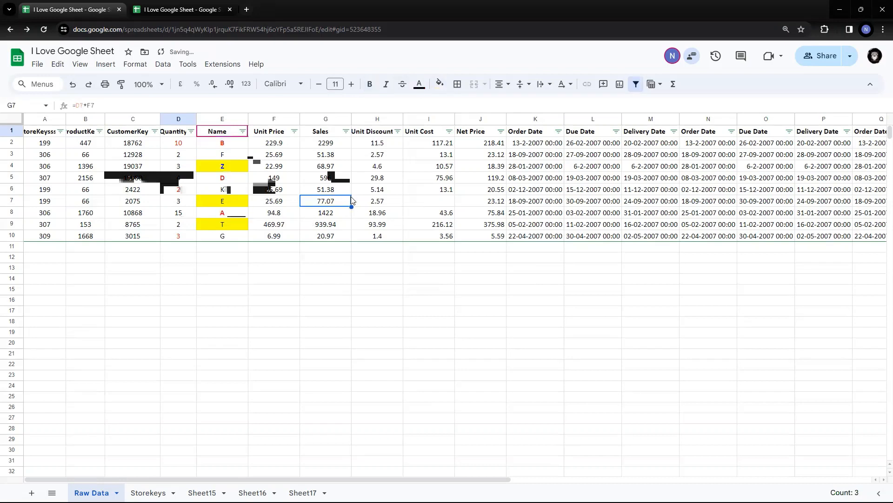
Step: Filter the Name column by yellow fill colour and select the filtered cell containing Z
{"action": "left_click", "coordinate": [243, 132]}
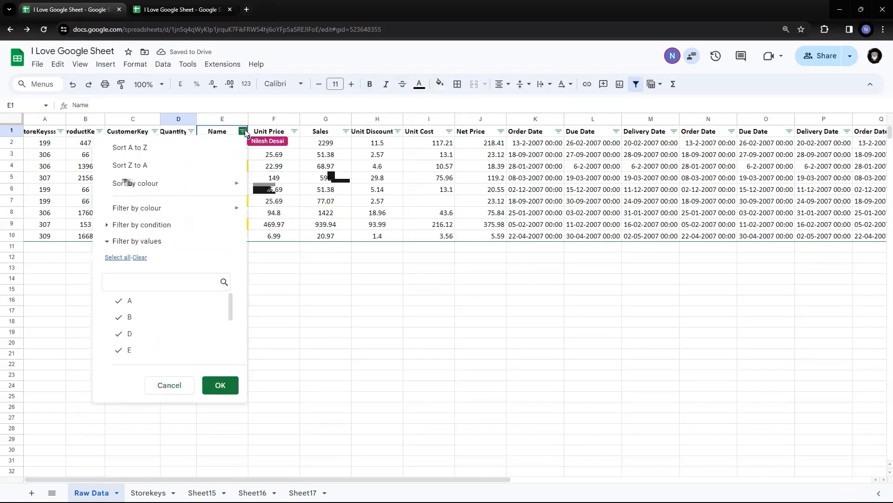
{"action": "mouse_move", "coordinate": [217, 209]}
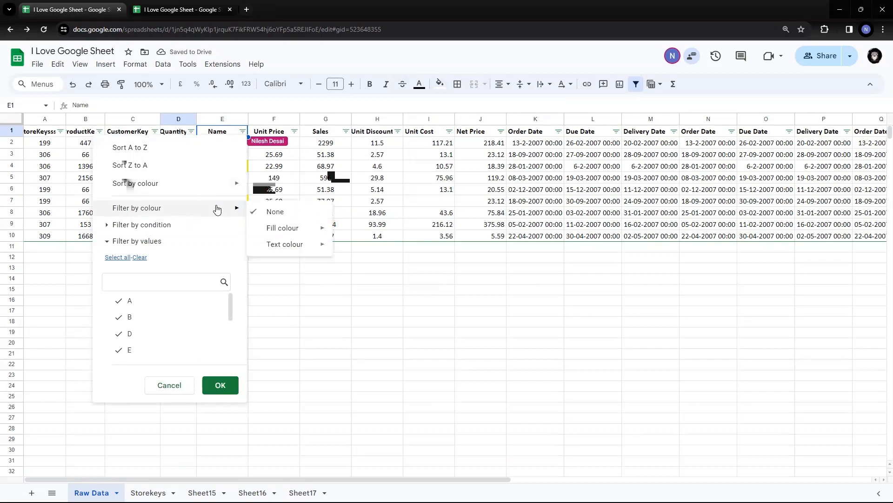
{"action": "mouse_move", "coordinate": [289, 228]}
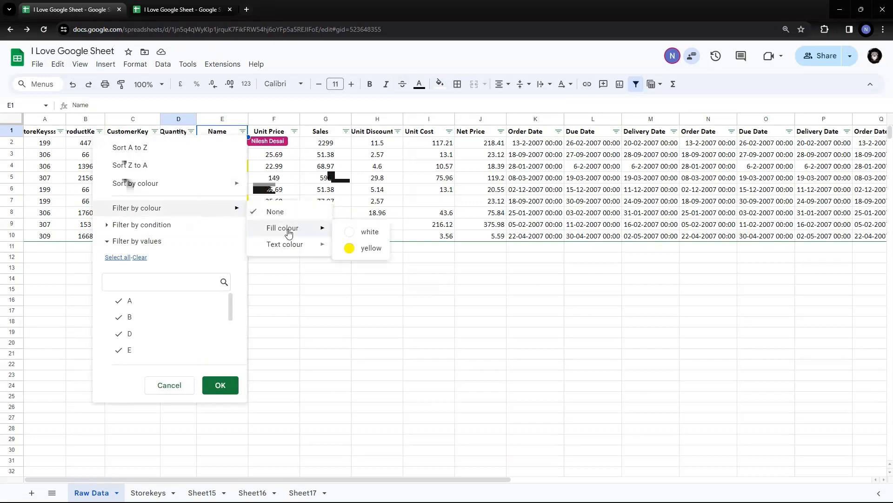
{"action": "left_click", "coordinate": [365, 250]}
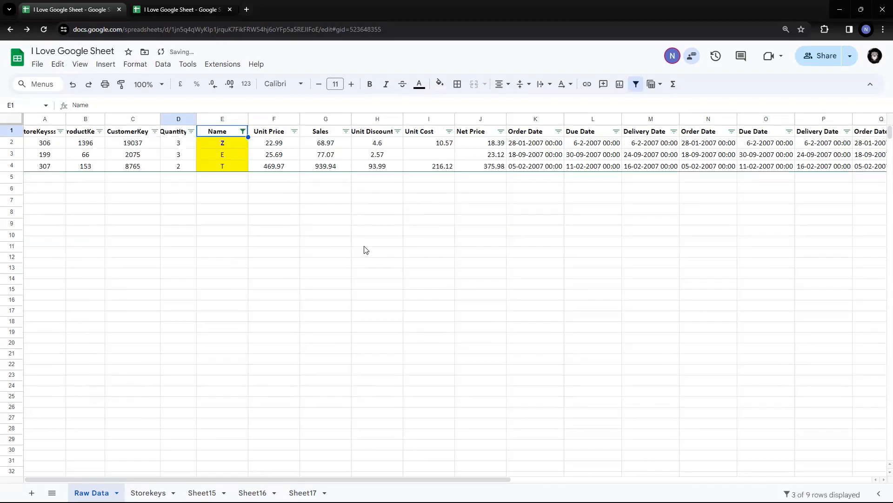
{"action": "left_click", "coordinate": [233, 143]}
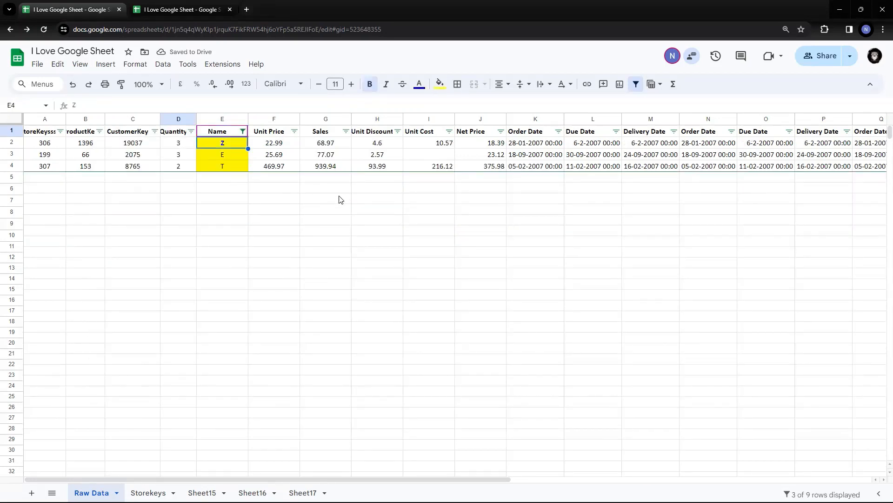
Step: Filter the Name column by blue text colour and reset its colour filter to None
{"action": "left_click", "coordinate": [241, 134]}
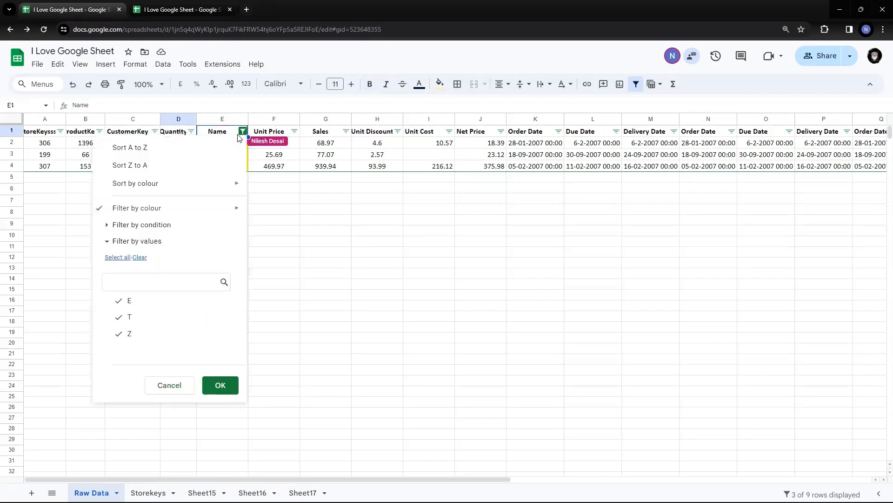
{"action": "mouse_move", "coordinate": [180, 208]}
{"action": "mouse_move", "coordinate": [300, 244]}
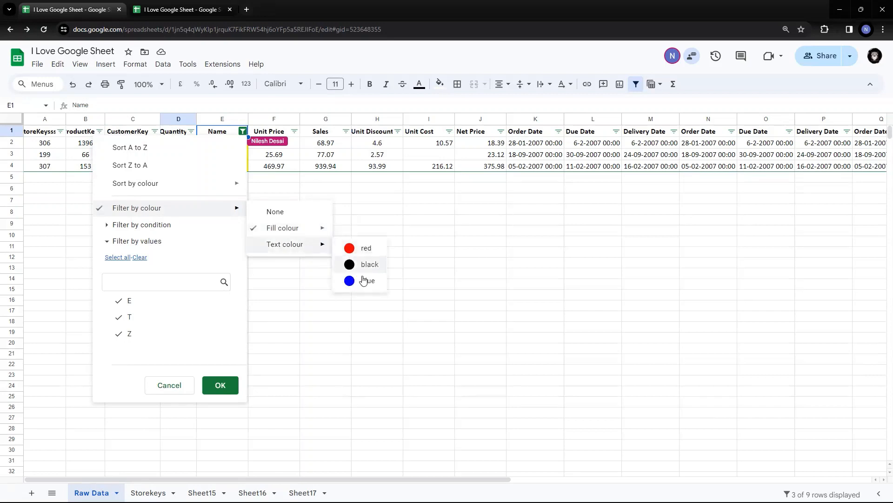
{"action": "left_click", "coordinate": [363, 279]}
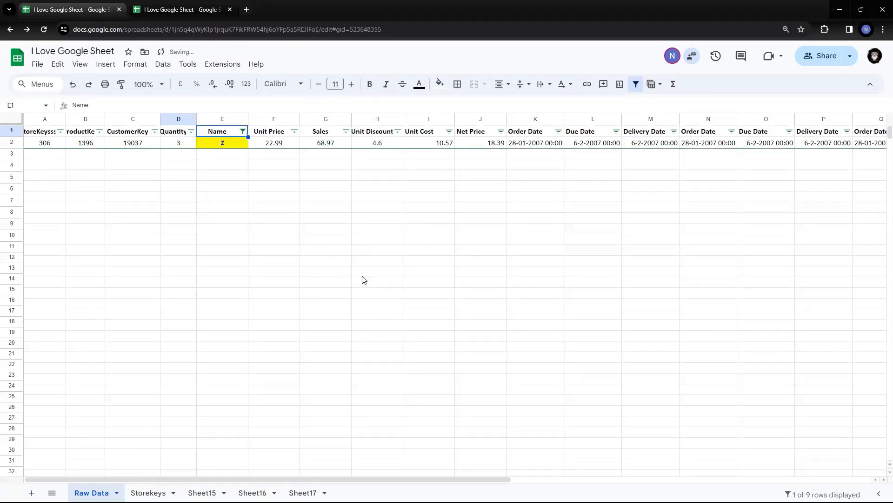
{"action": "left_click", "coordinate": [243, 132]}
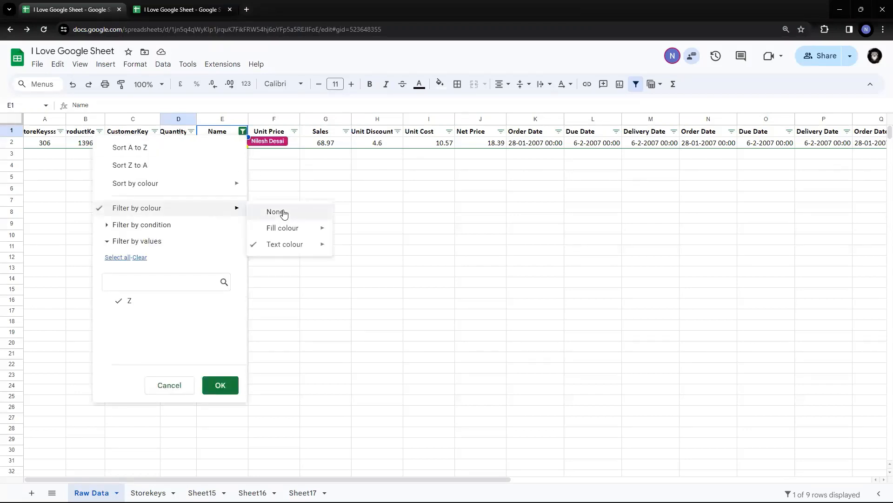
{"action": "left_click", "coordinate": [285, 213]}
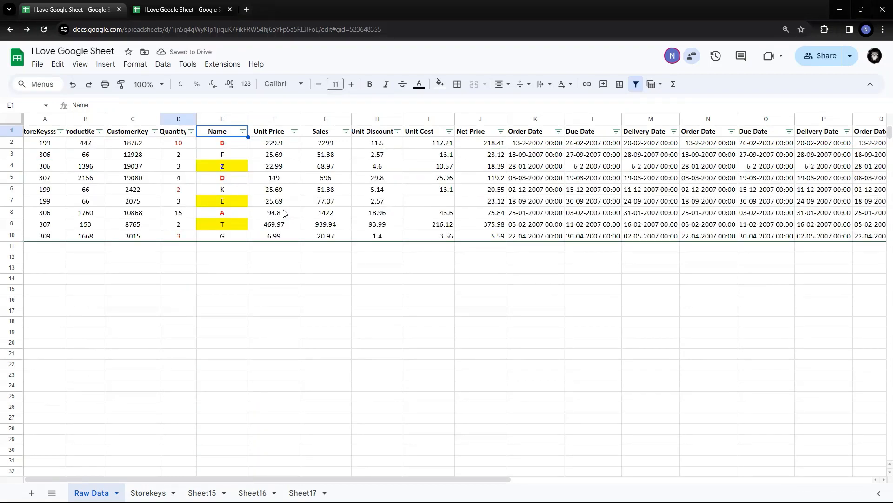
Step: Examine the colour and condition filter options of the Name column without applying any
{"action": "left_click", "coordinate": [244, 132]}
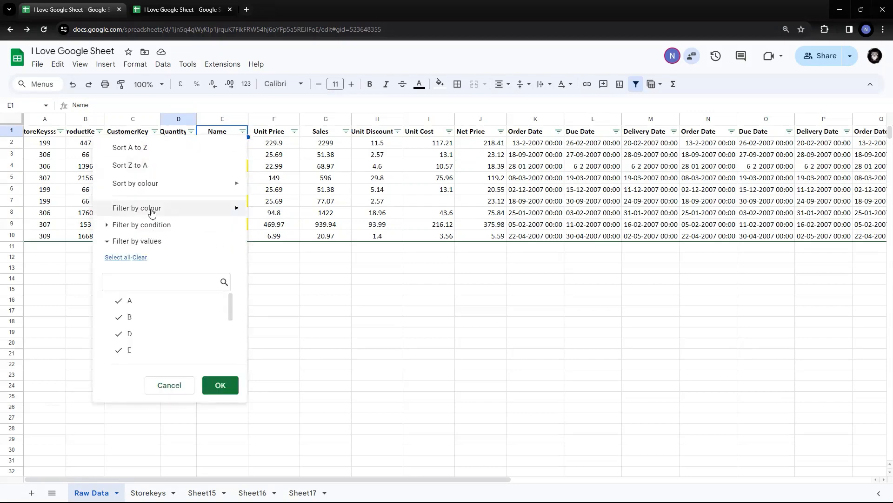
{"action": "mouse_move", "coordinate": [152, 212]}
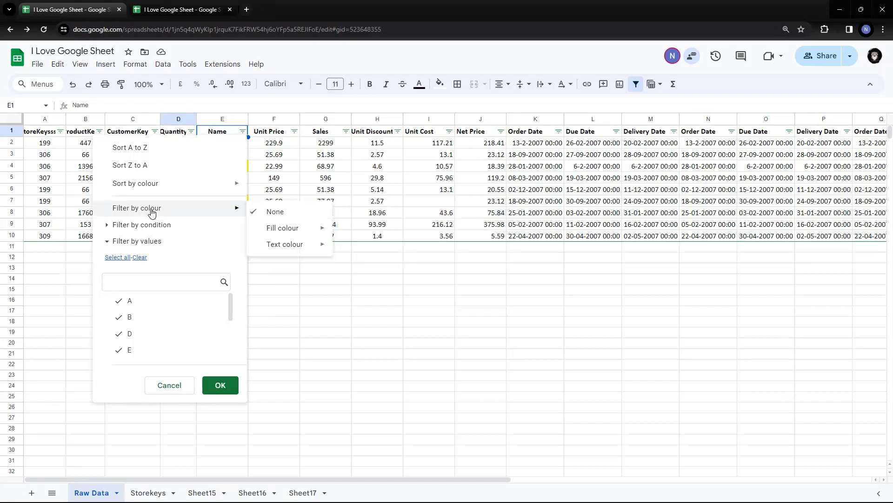
{"action": "left_click", "coordinate": [329, 166]}
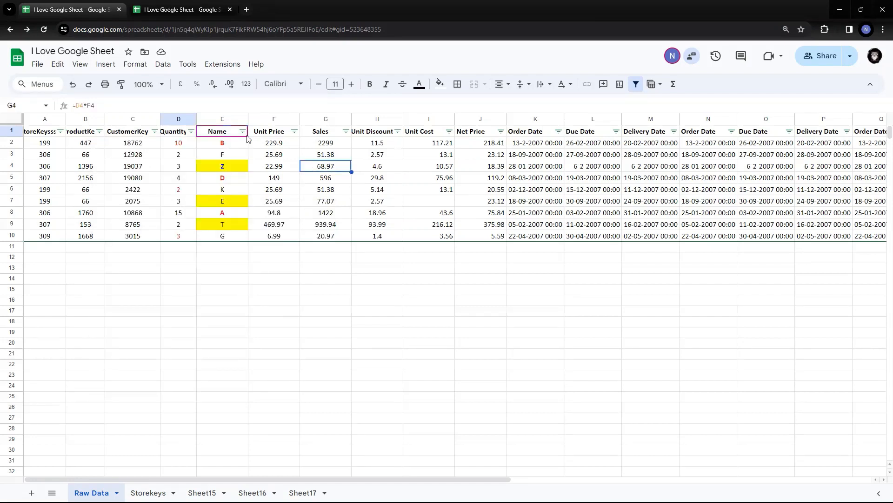
{"action": "left_click", "coordinate": [224, 132]}
{"action": "left_click", "coordinate": [243, 132]}
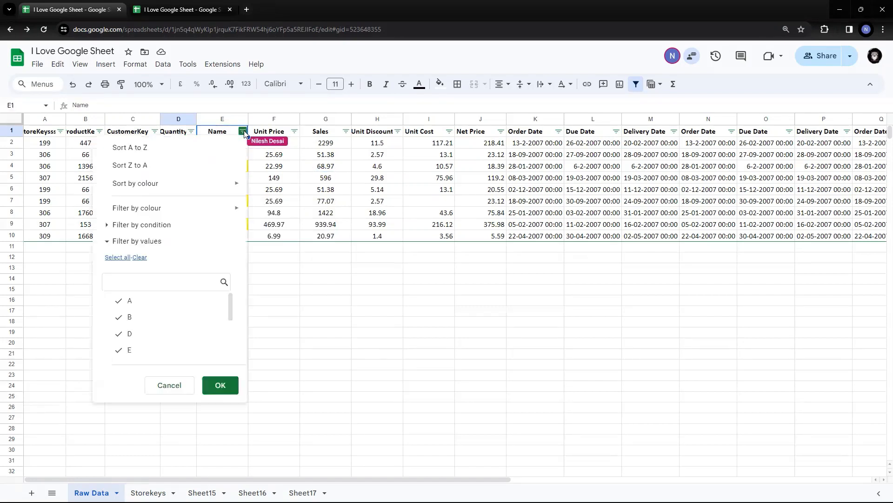
{"action": "left_click", "coordinate": [111, 227]}
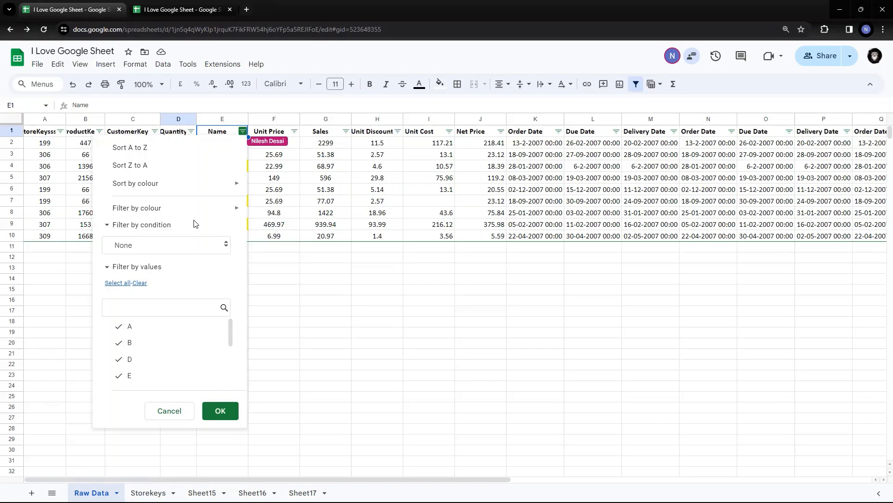
{"action": "left_click", "coordinate": [447, 156]}
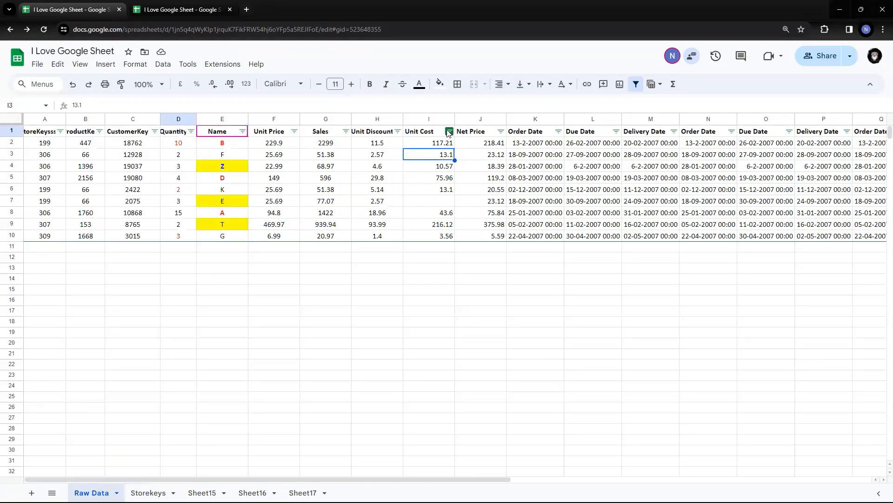
Step: Filter the Unit Cost column with the condition Is empty and select its filtered blank cell
{"action": "left_click", "coordinate": [439, 204]}
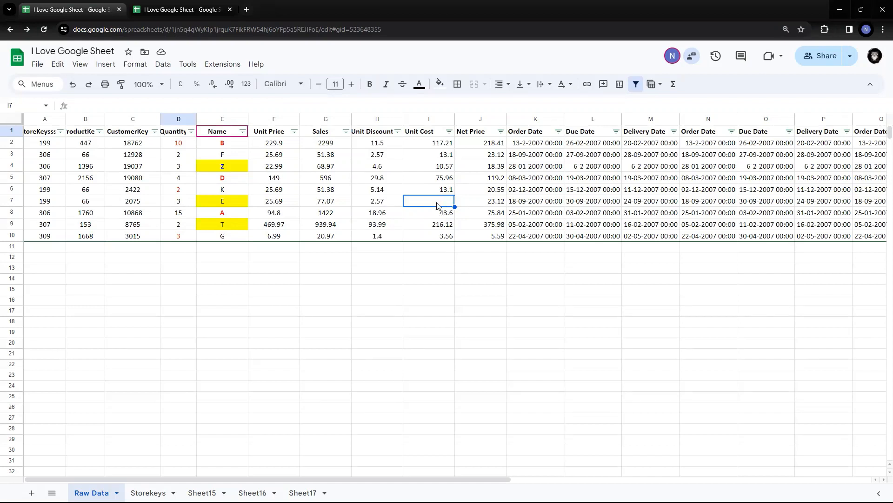
{"action": "left_click", "coordinate": [449, 132]}
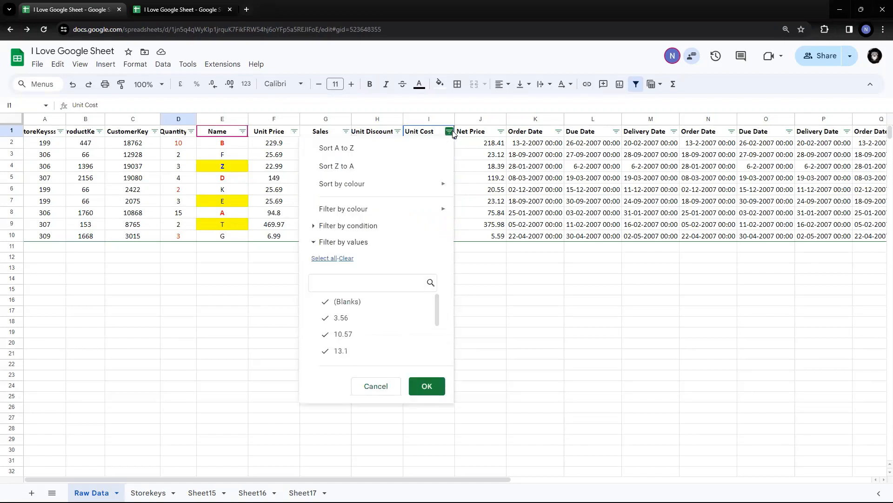
{"action": "left_click", "coordinate": [370, 226]}
{"action": "left_click", "coordinate": [368, 246]}
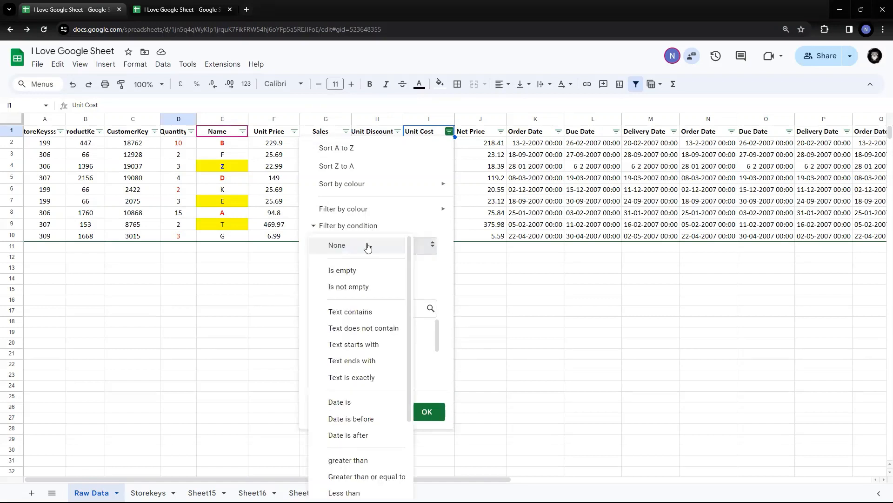
{"action": "left_click", "coordinate": [350, 275]}
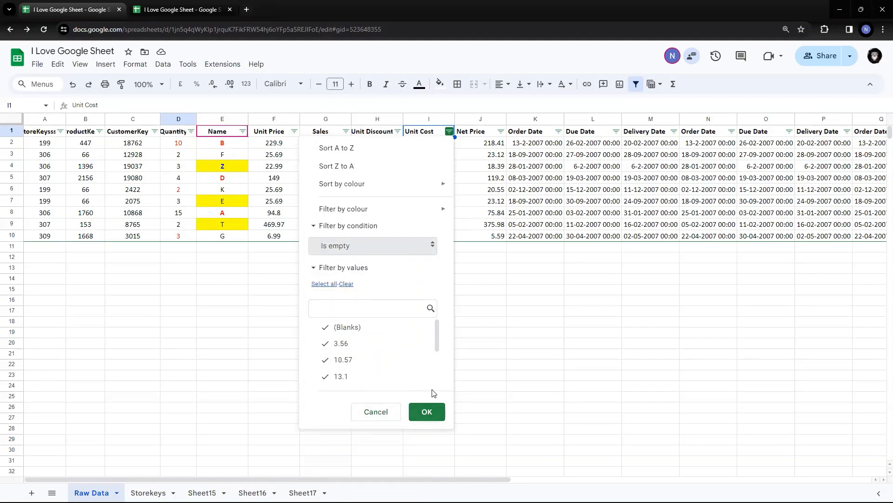
{"action": "left_click", "coordinate": [431, 404]}
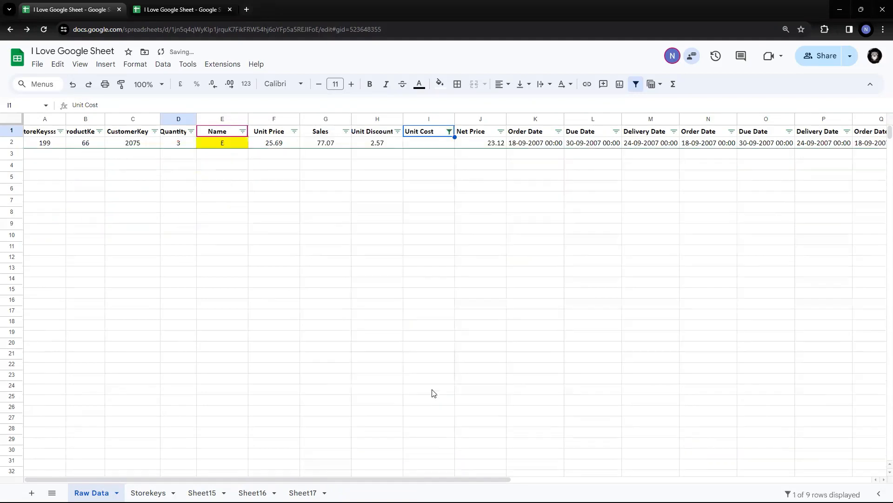
{"action": "left_click", "coordinate": [430, 145]}
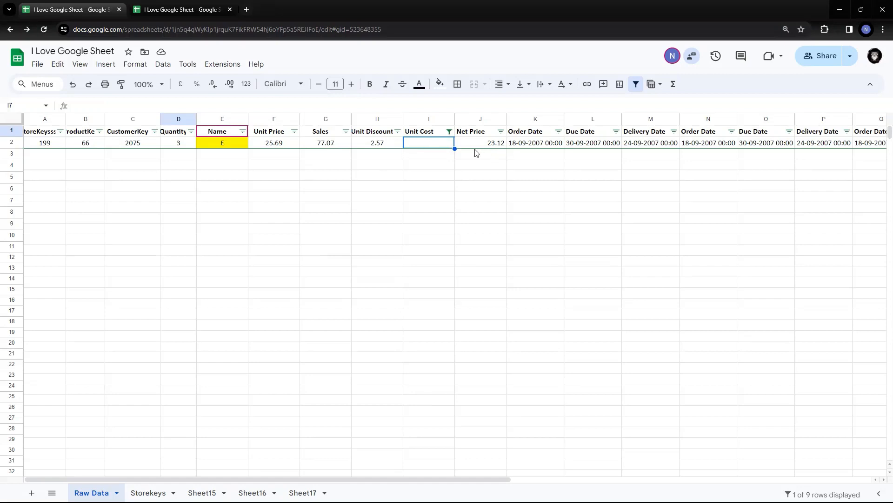
Step: Change the Unit Cost filter condition to Is not empty and select the first filtered cost cell
{"action": "left_click", "coordinate": [449, 131]}
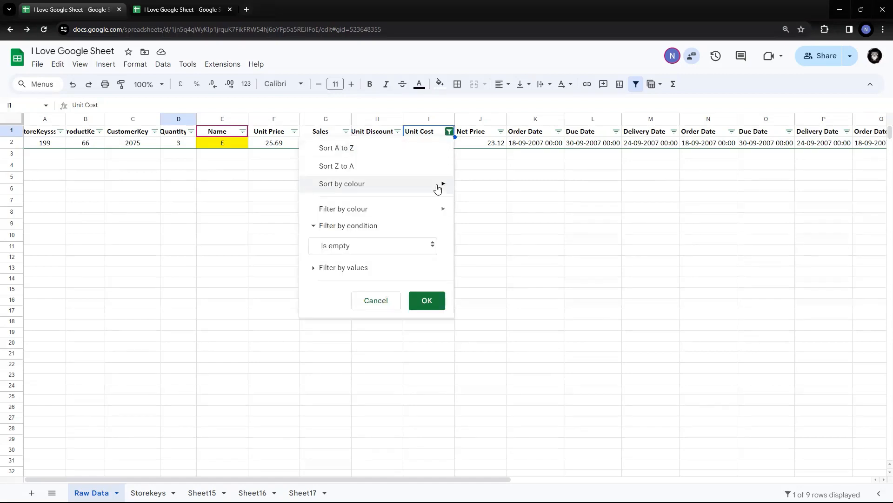
{"action": "left_click", "coordinate": [373, 244]}
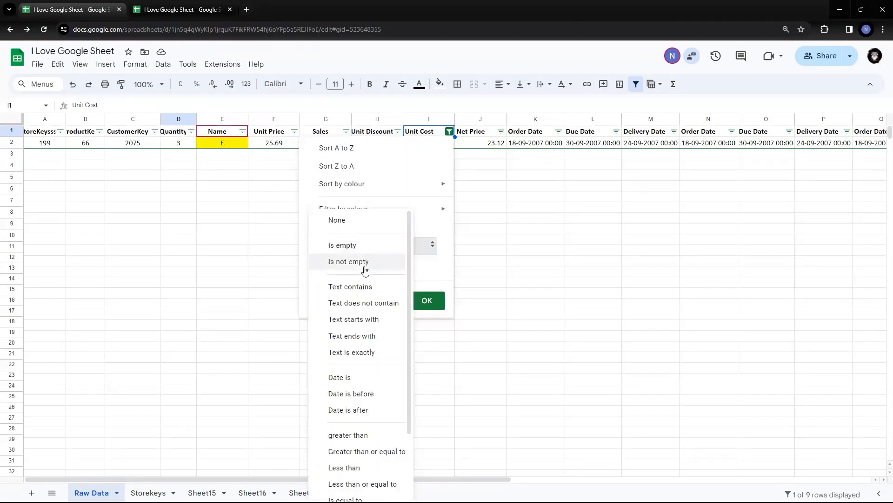
{"action": "left_click", "coordinate": [365, 262]}
{"action": "left_click", "coordinate": [428, 303]}
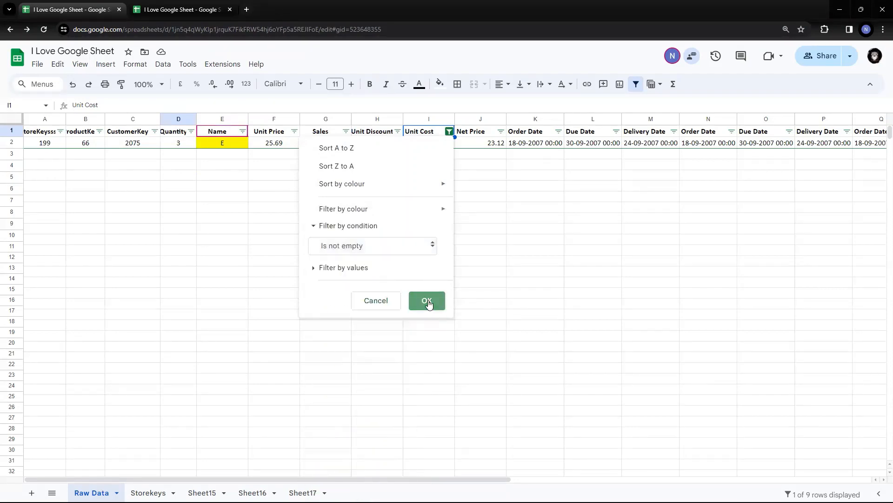
{"action": "left_click", "coordinate": [434, 145]}
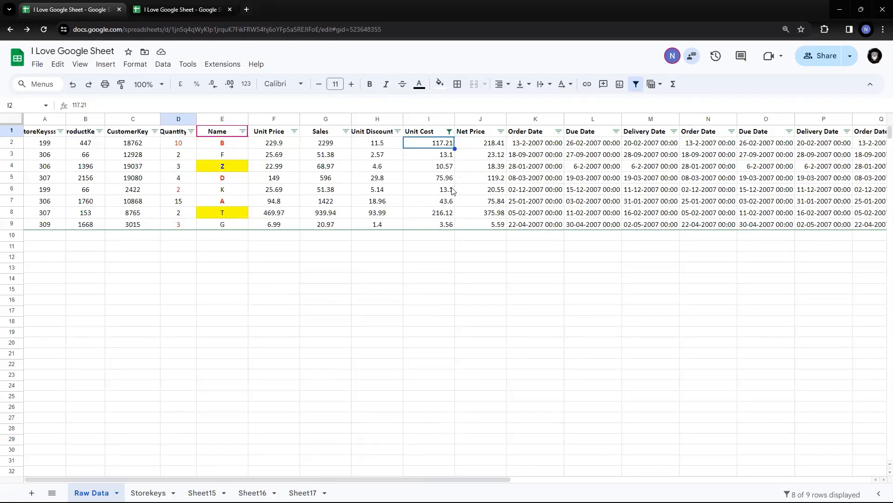
Step: Remove the condition filter from the Unit Cost column by setting it to None
{"action": "left_click", "coordinate": [449, 132]}
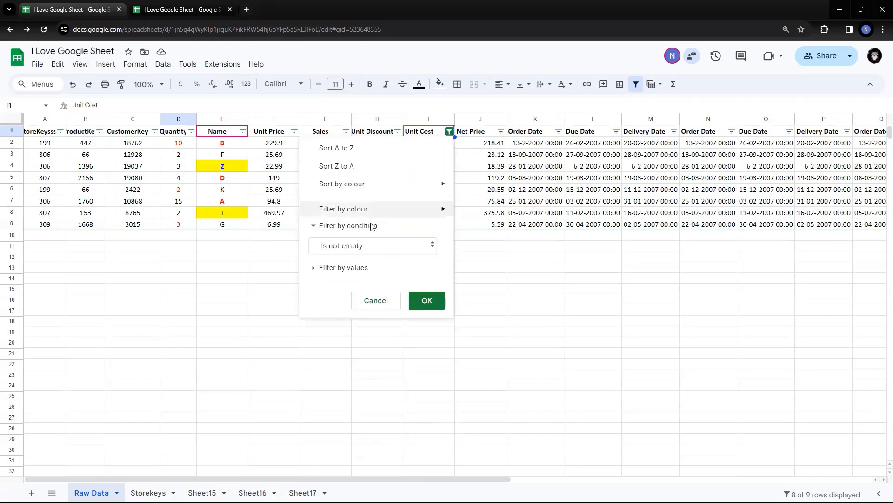
{"action": "left_click", "coordinate": [375, 248]}
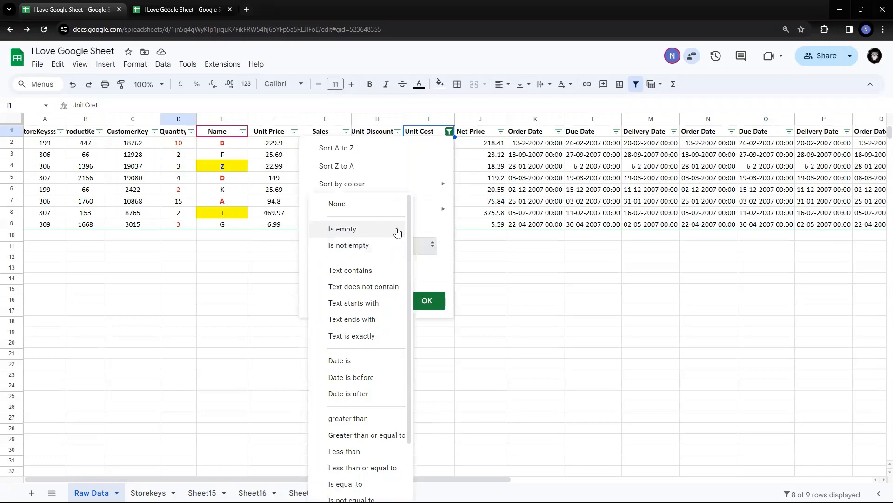
{"action": "left_click", "coordinate": [357, 214]}
{"action": "left_click", "coordinate": [431, 297]}
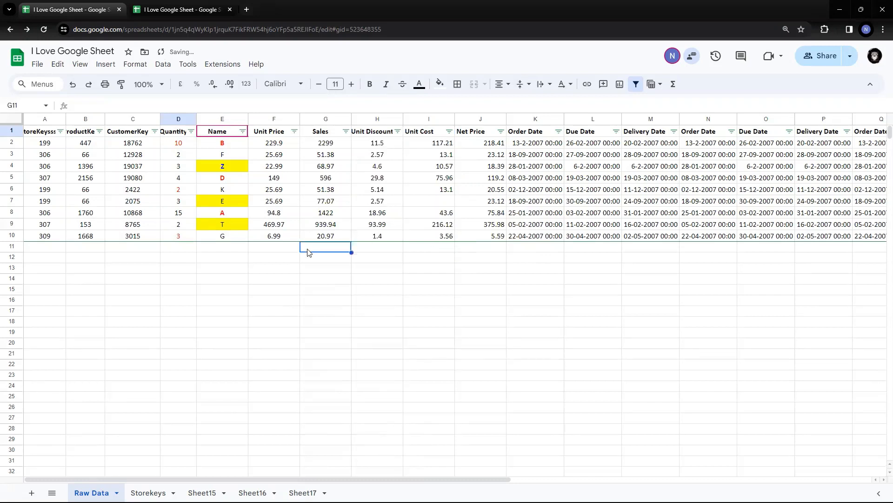
Step: Filter the Name column with the condition Text contains, using A as the value
{"action": "left_click", "coordinate": [242, 132]}
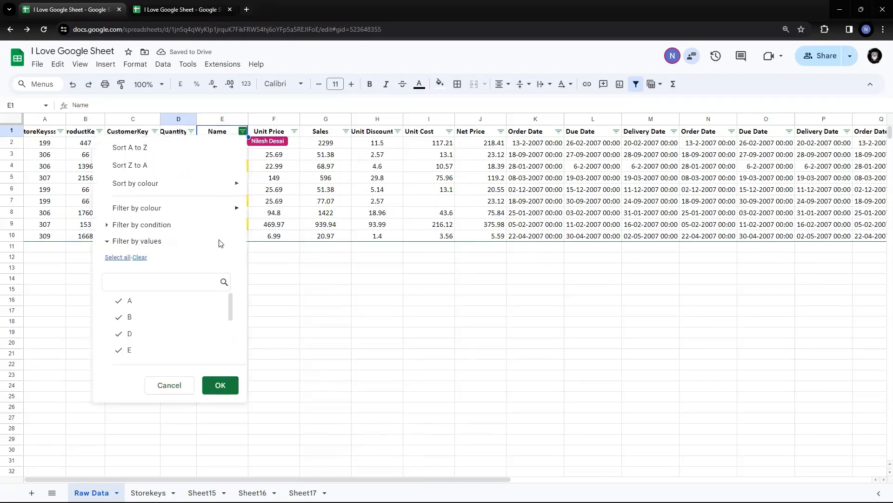
{"action": "left_click", "coordinate": [171, 227]}
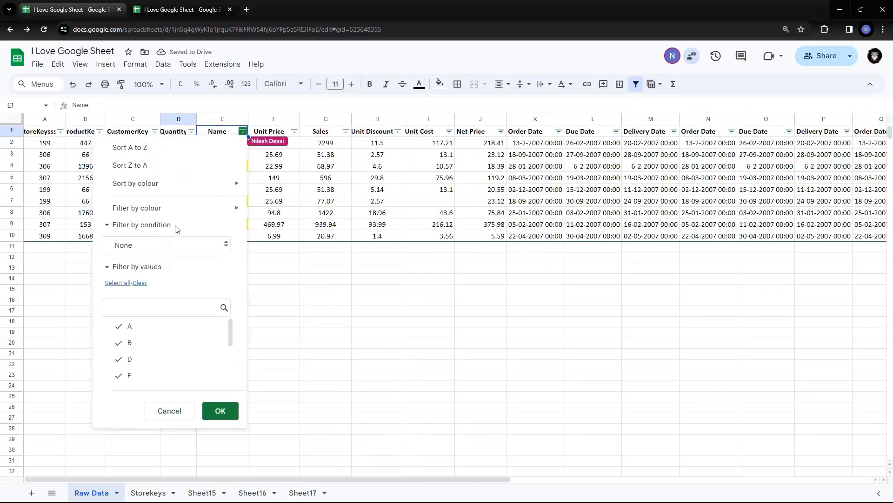
{"action": "left_click", "coordinate": [175, 251]}
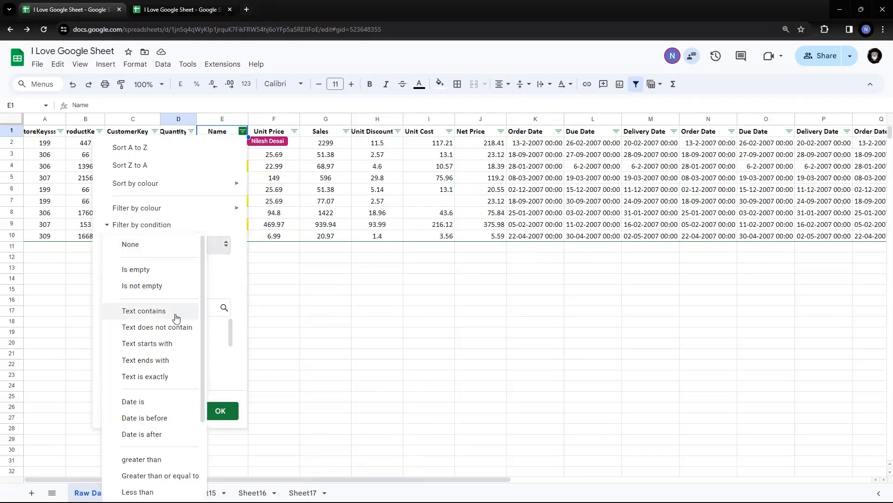
{"action": "scroll", "coordinate": [154, 316], "scroll_direction": "down", "scroll_amount": 1}
{"action": "scroll", "coordinate": [154, 316], "scroll_direction": "down", "scroll_amount": 1}
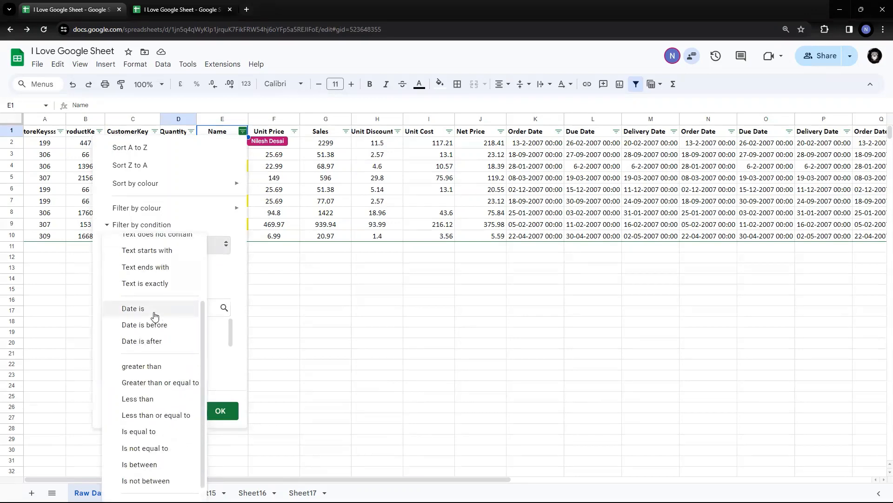
{"action": "scroll", "coordinate": [155, 316], "scroll_direction": "down", "scroll_amount": 1}
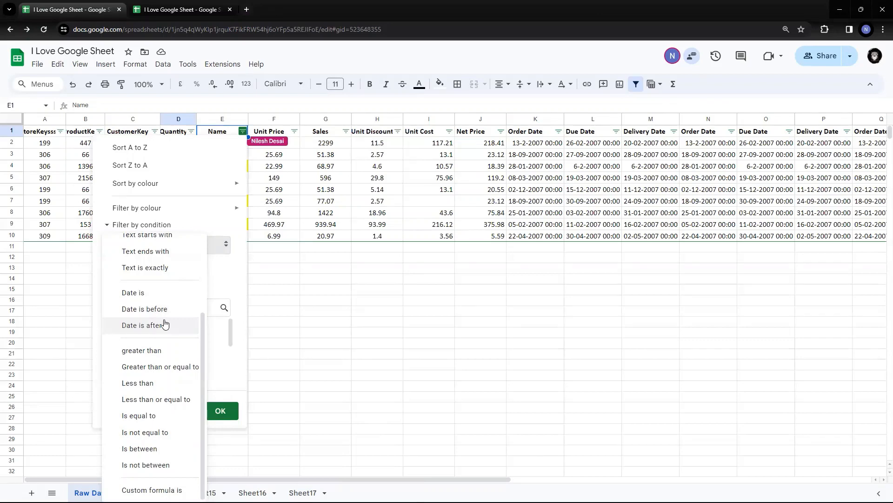
{"action": "scroll", "coordinate": [164, 324], "scroll_direction": "up", "scroll_amount": 2}
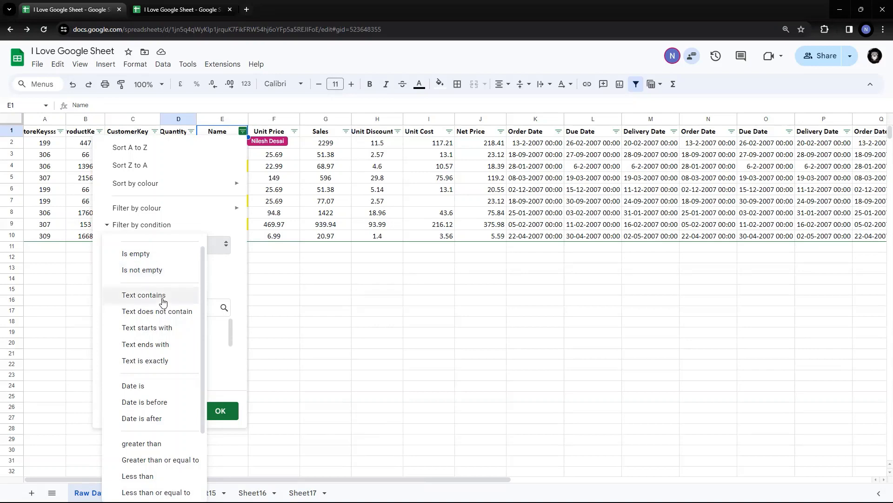
{"action": "left_click", "coordinate": [163, 298]}
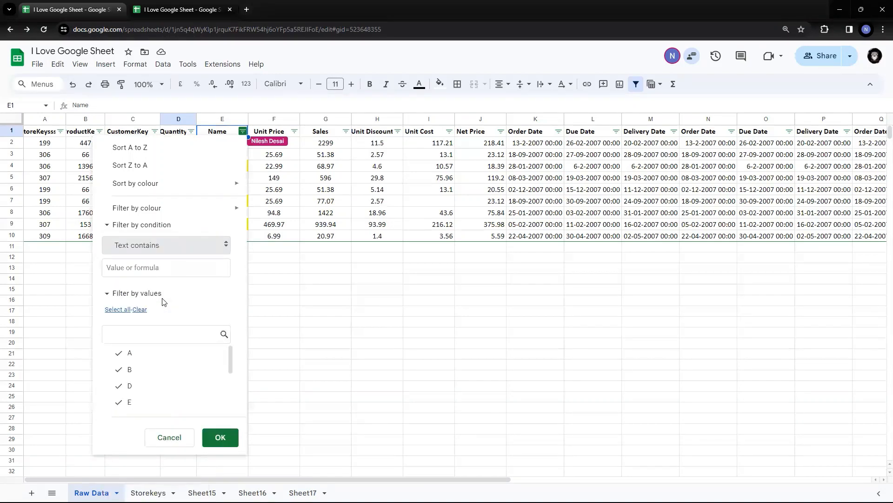
{"action": "left_click", "coordinate": [157, 266]}
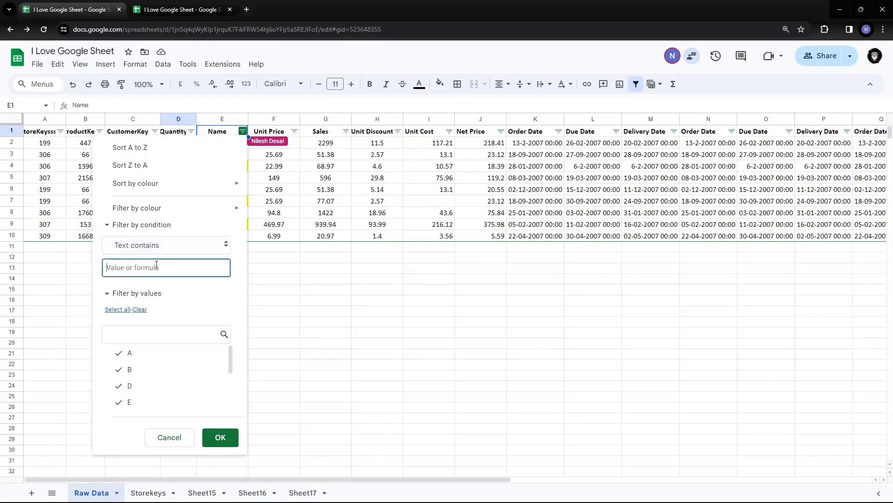
{"action": "type", "text": "A"}
{"action": "left_click", "coordinate": [220, 438]}
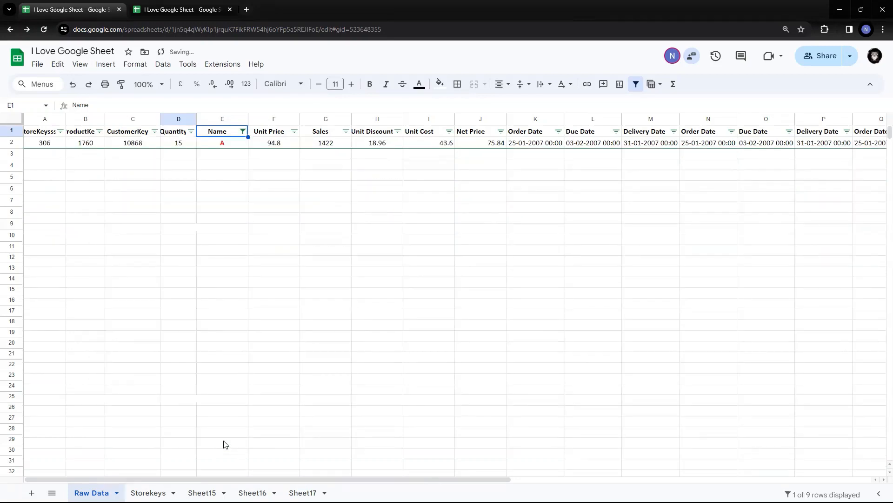
Step: Clear the Text contains filter from the Name column by setting its condition to None
{"action": "left_click", "coordinate": [242, 132]}
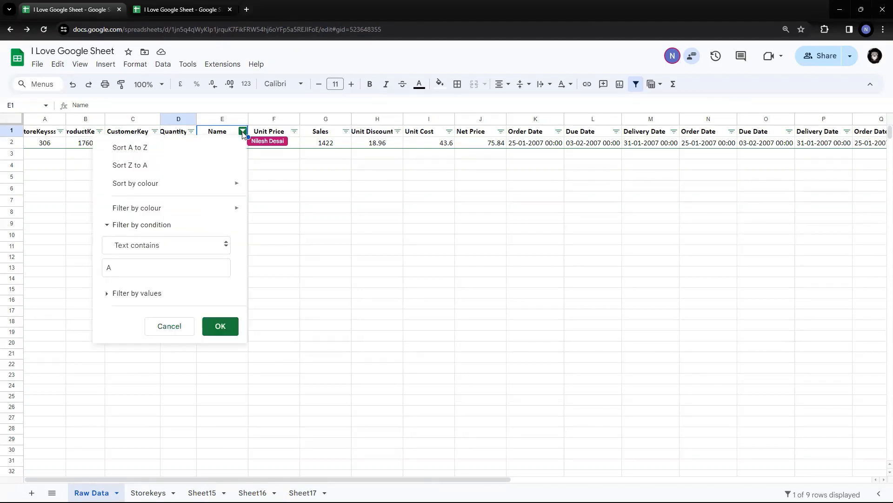
{"action": "left_click", "coordinate": [167, 253]}
{"action": "left_click", "coordinate": [132, 178]}
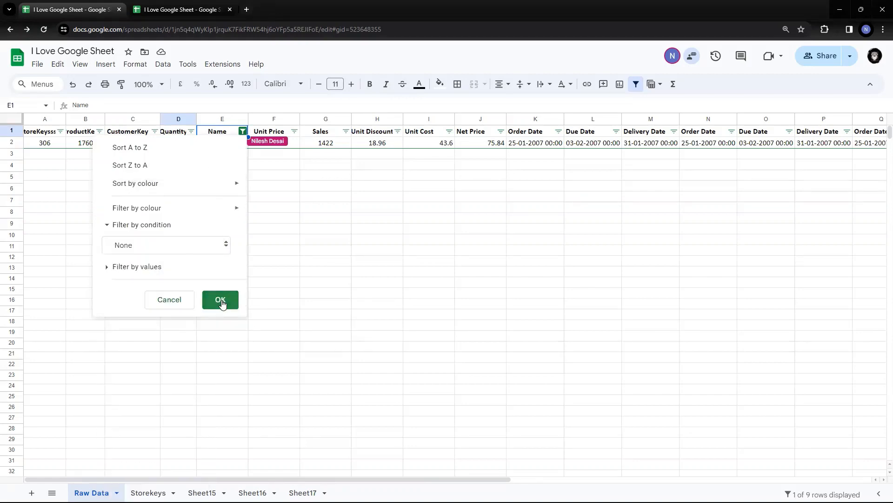
{"action": "left_click", "coordinate": [221, 301]}
Step: Change the Name entries D in row 5 and G in row 10 to DA and AG
{"action": "left_click", "coordinate": [229, 181]}
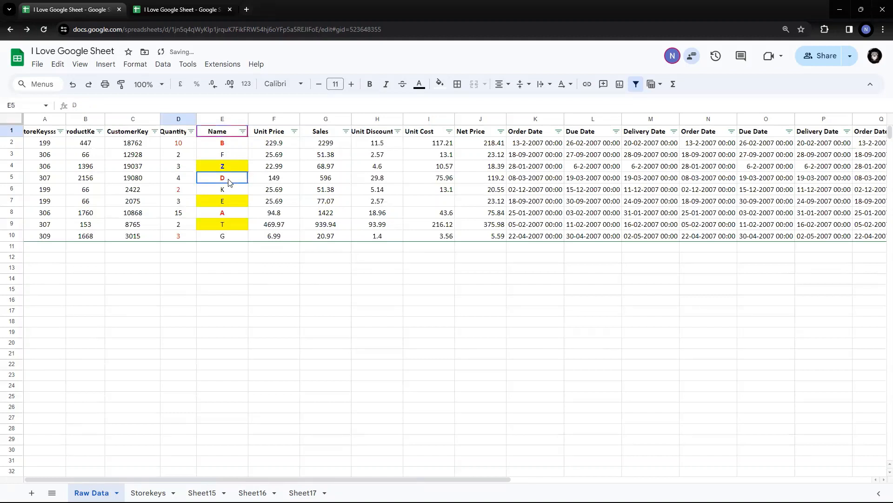
{"action": "left_click", "coordinate": [275, 279]}
{"action": "double_click", "coordinate": [238, 236]}
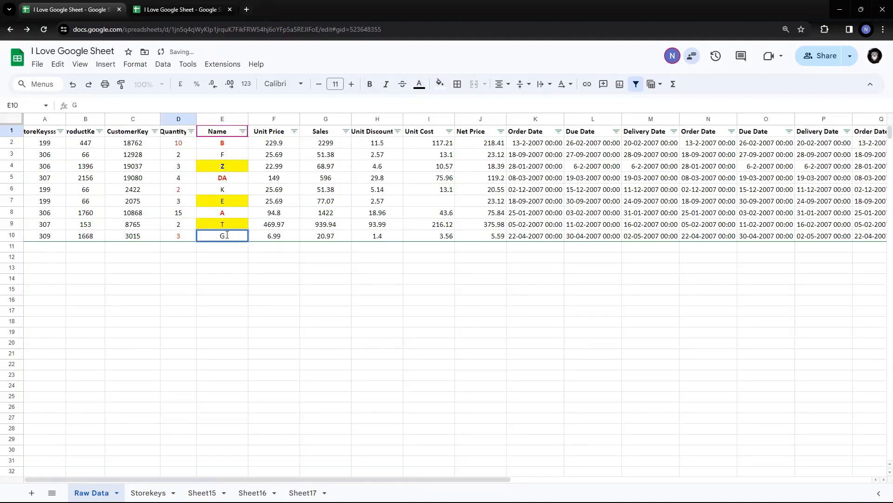
{"action": "type", "text": "A"}
{"action": "left_click", "coordinate": [272, 281]}
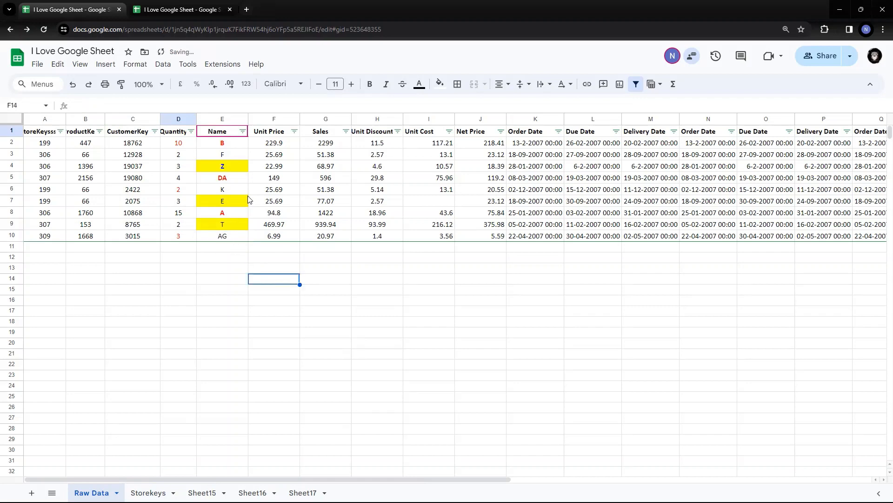
Step: Filter the Name column with the condition Text contains, using the value A
{"action": "left_click", "coordinate": [242, 131]}
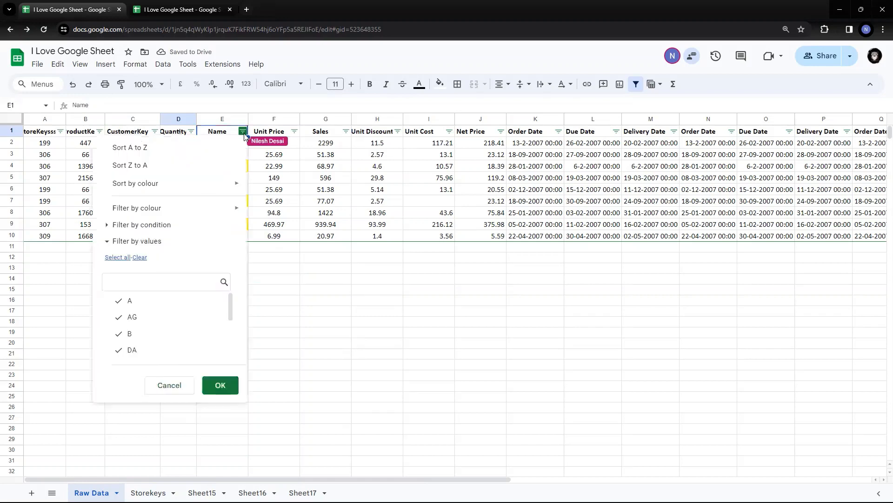
{"action": "left_click", "coordinate": [182, 225]}
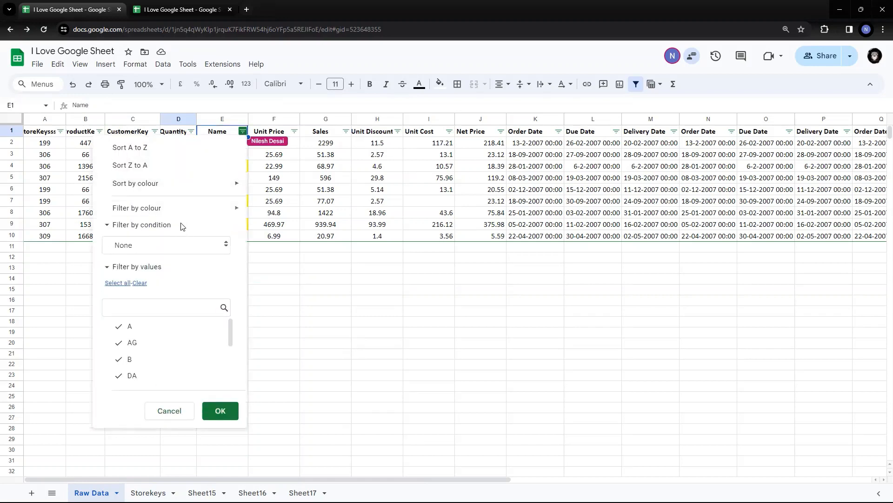
{"action": "left_click", "coordinate": [176, 251]}
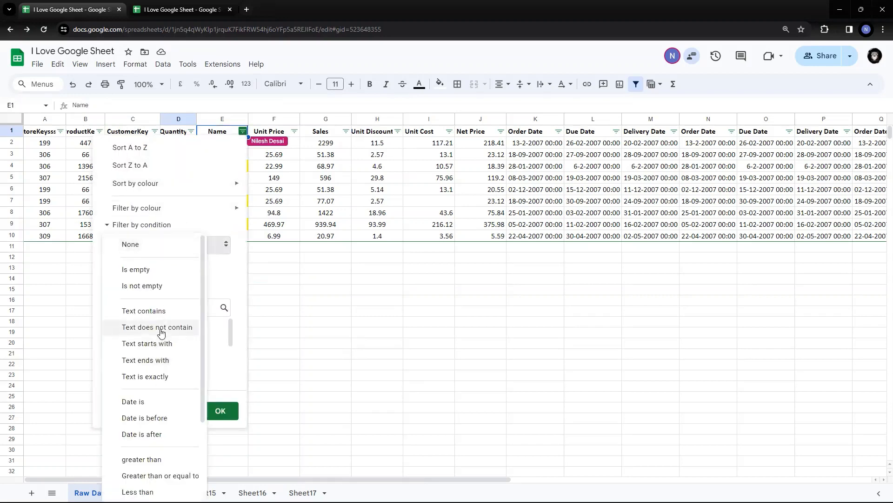
{"action": "left_click", "coordinate": [144, 311]}
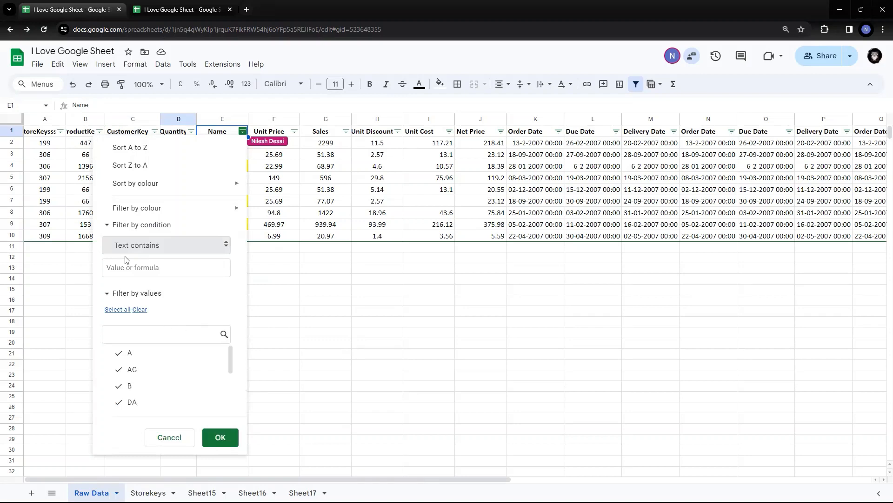
{"action": "left_click", "coordinate": [135, 268]}
{"action": "type", "text": "A"}
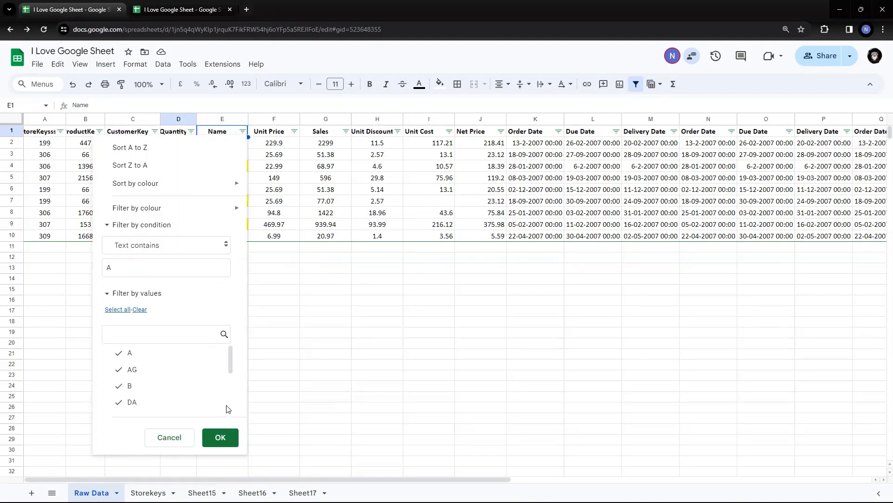
{"action": "left_click", "coordinate": [235, 435]}
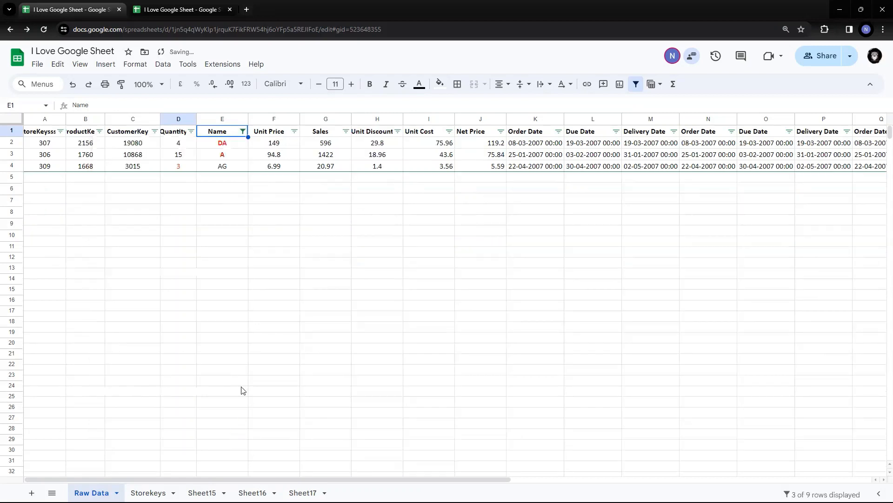
Step: Check each filtered entry in the Name column for the letter A
{"action": "left_click", "coordinate": [218, 145]}
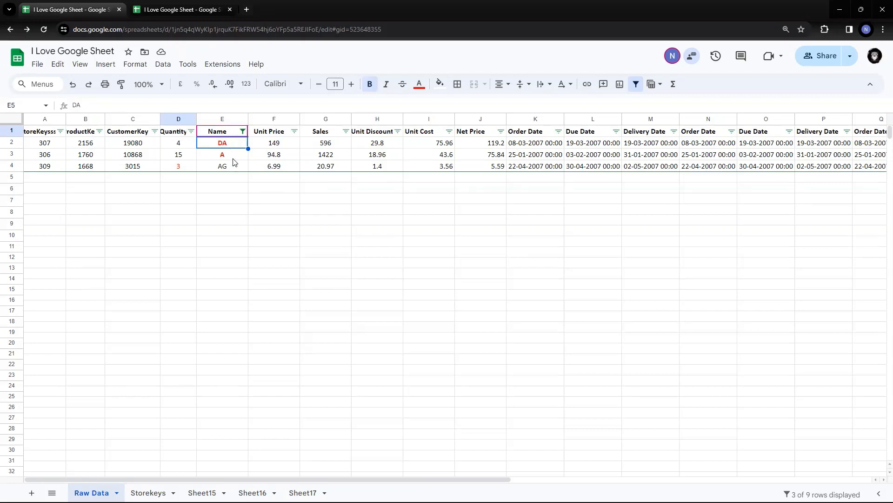
{"action": "left_click", "coordinate": [233, 159]}
{"action": "left_click", "coordinate": [229, 169]}
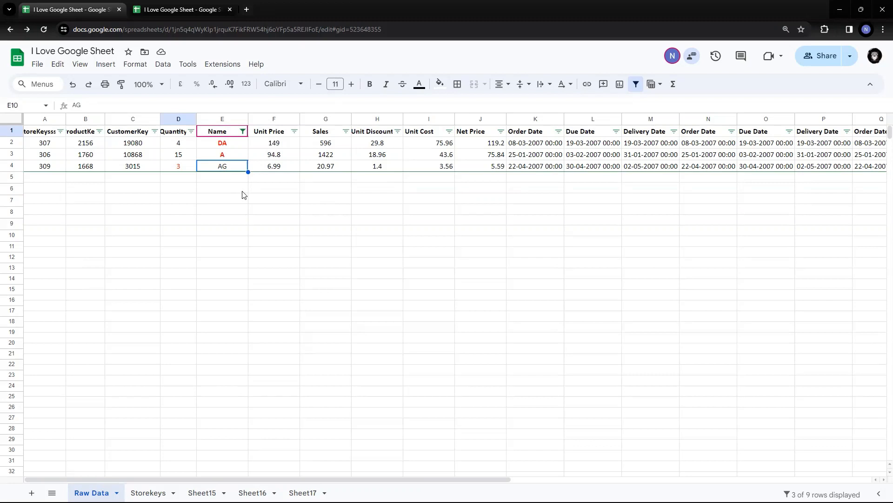
Step: Remove the condition filter from the Name column by setting it to None
{"action": "left_click", "coordinate": [243, 131]}
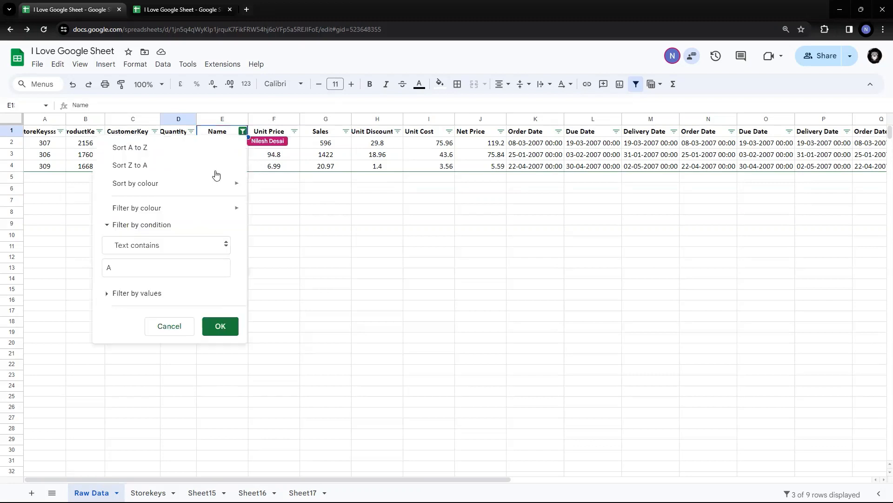
{"action": "left_click", "coordinate": [168, 246]}
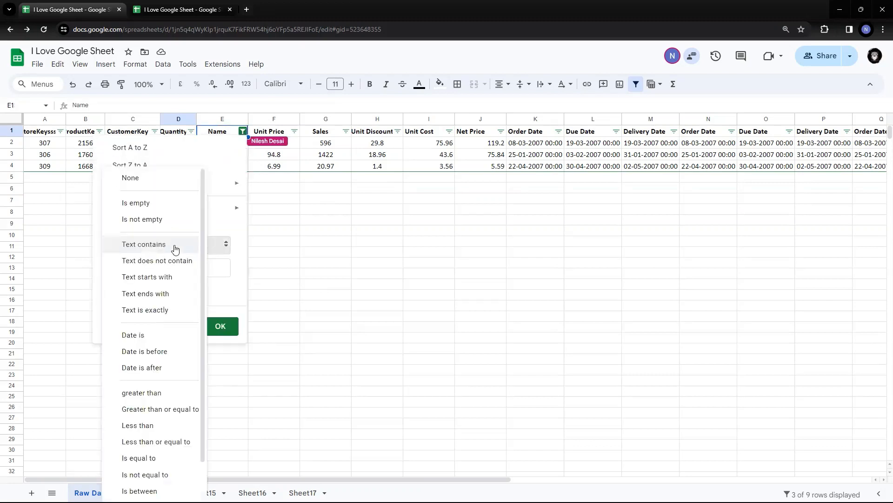
{"action": "left_click", "coordinate": [137, 178]}
{"action": "left_click", "coordinate": [222, 299]}
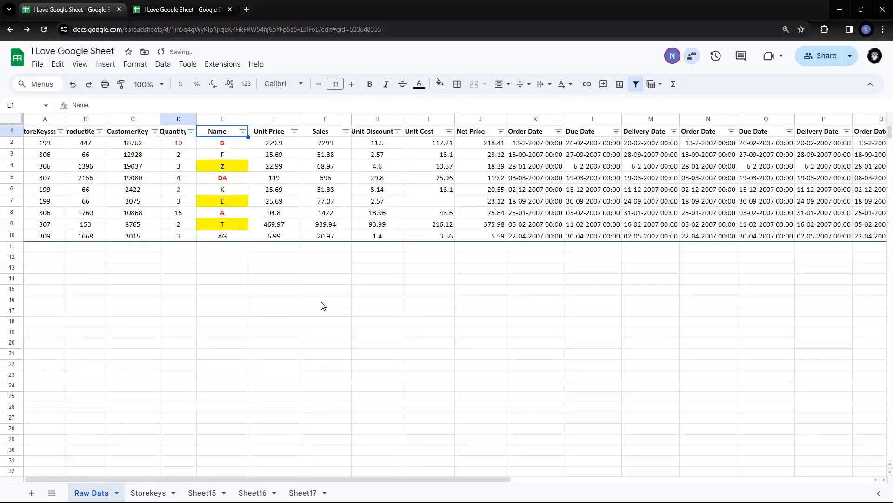
{"action": "left_click", "coordinate": [317, 290]}
Step: Select the Sales values in G2:G10 to review them
{"action": "left_click", "coordinate": [370, 158]}
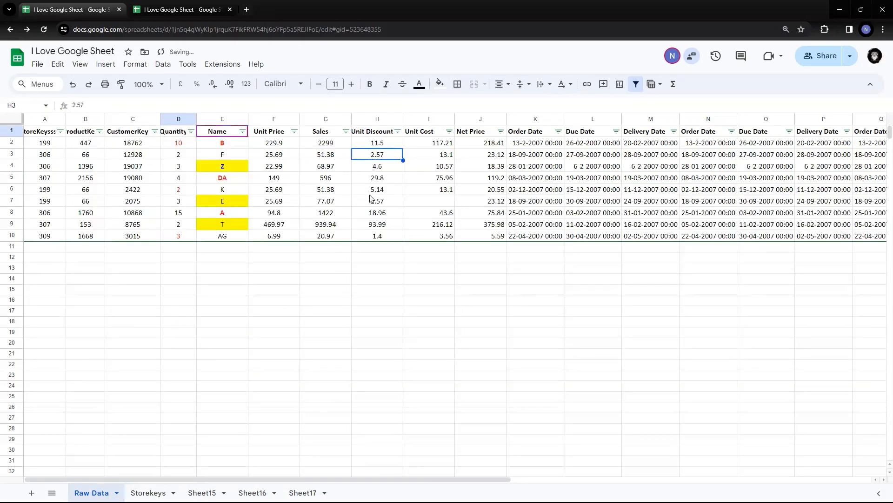
{"action": "left_click", "coordinate": [333, 146]}
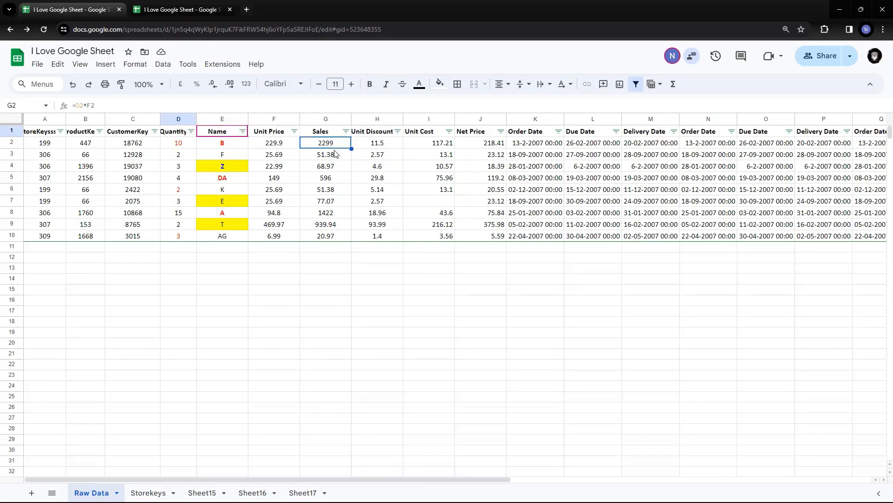
{"action": "left_click_drag", "start_coordinate": [334, 146], "coordinate": [334, 241]}
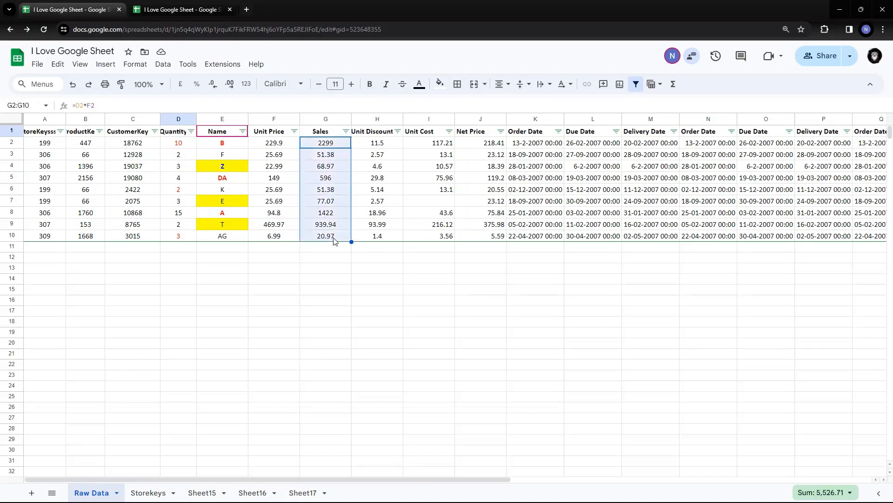
Step: Filter the Sales column with the condition Greater than or equal to 100 and select the filtered sales values
{"action": "left_click", "coordinate": [346, 131]}
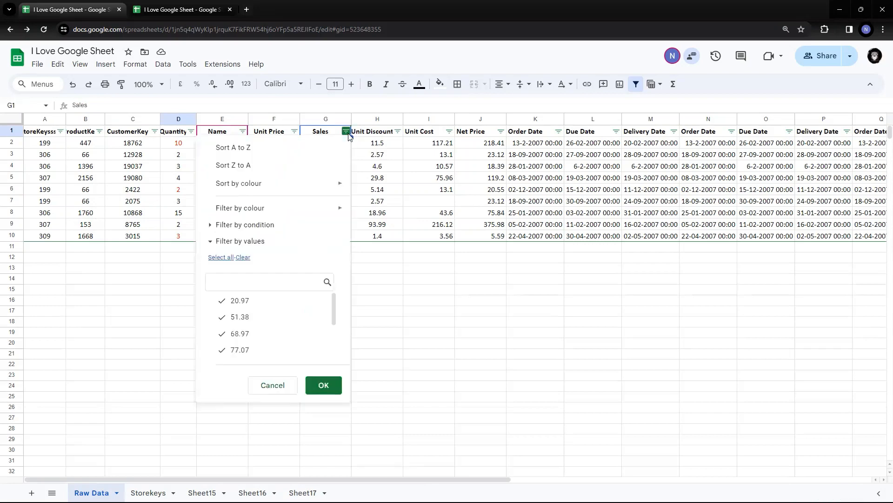
{"action": "left_click", "coordinate": [271, 225]}
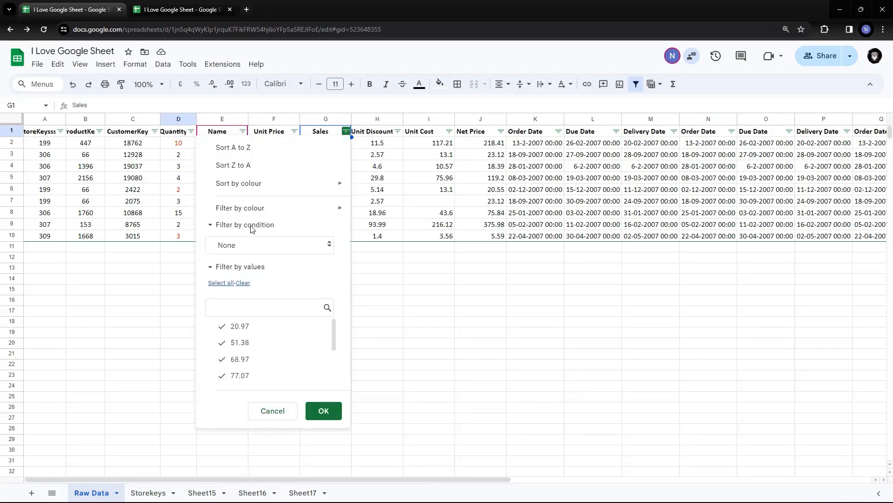
{"action": "left_click", "coordinate": [251, 226]}
{"action": "left_click", "coordinate": [254, 228]}
{"action": "left_click", "coordinate": [326, 244]}
{"action": "scroll", "coordinate": [279, 280], "scroll_direction": "down", "scroll_amount": 3}
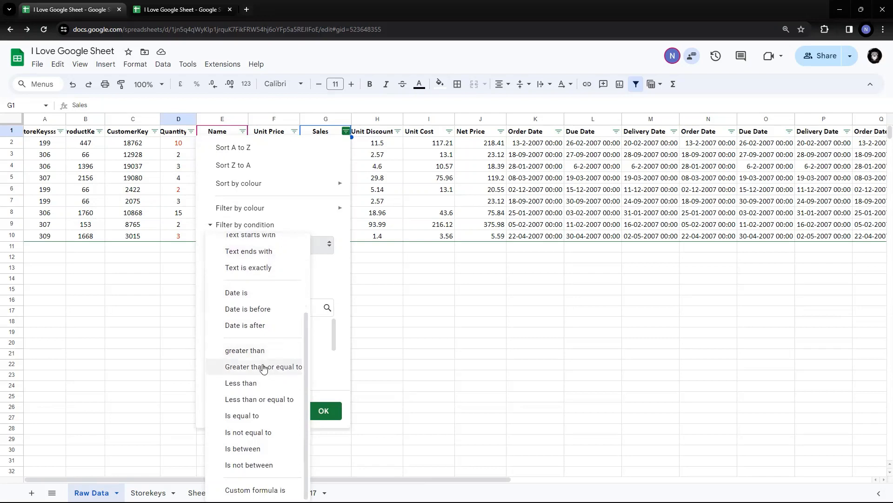
{"action": "left_click", "coordinate": [264, 367]}
{"action": "left_click", "coordinate": [262, 271]}
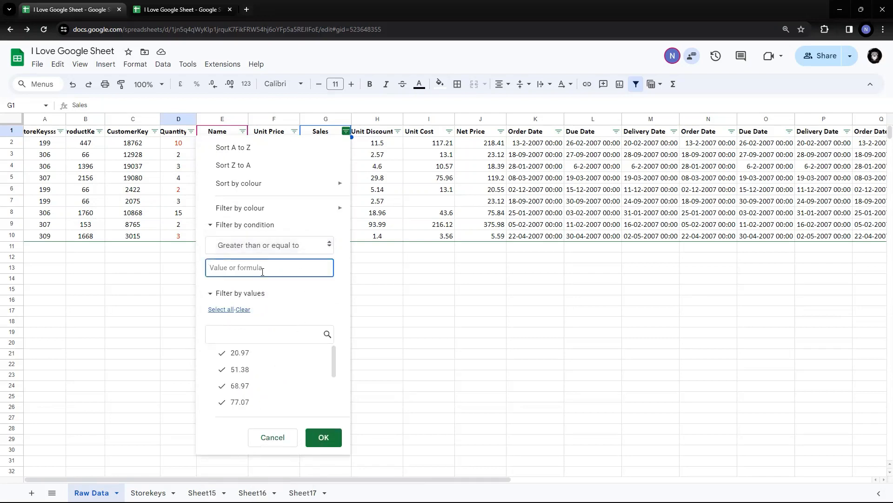
{"action": "type", "text": "100"}
{"action": "left_click", "coordinate": [326, 437]}
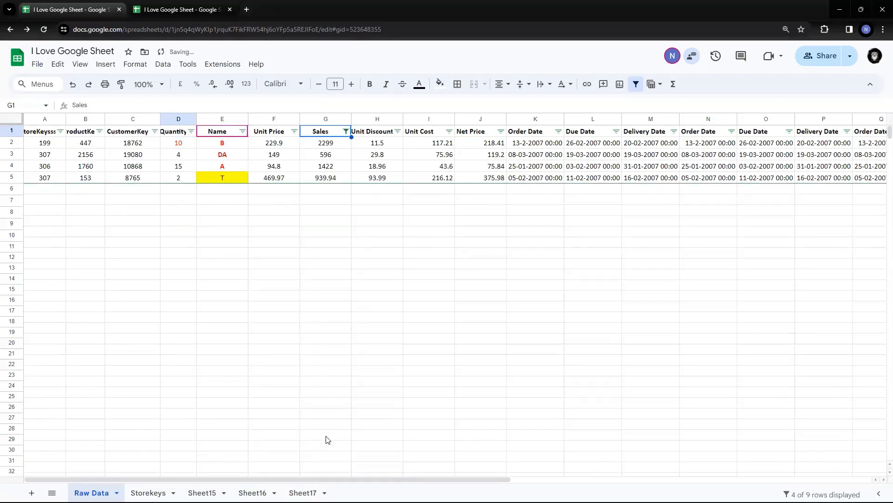
{"action": "left_click", "coordinate": [339, 145]}
{"action": "key", "text": "ctrl+shift+Down"}
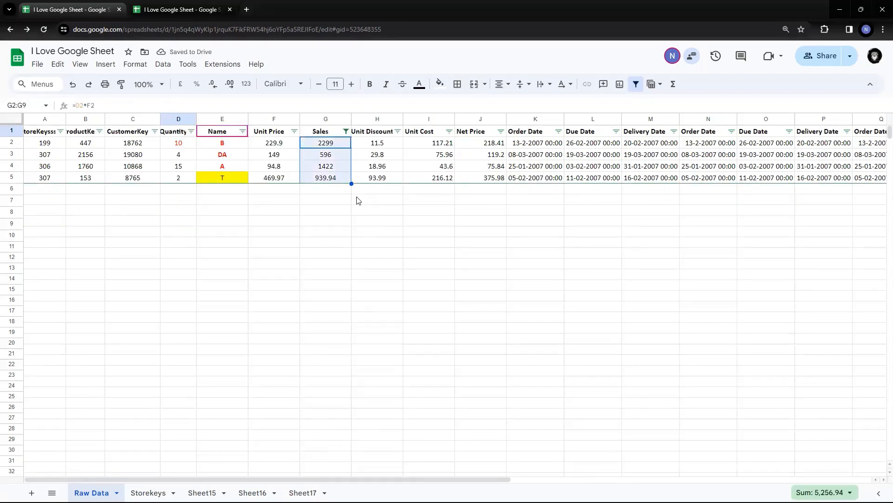
Step: Change the Sales filter condition to Less than or equal to 100 and select the filtered sales values
{"action": "left_click", "coordinate": [345, 132]}
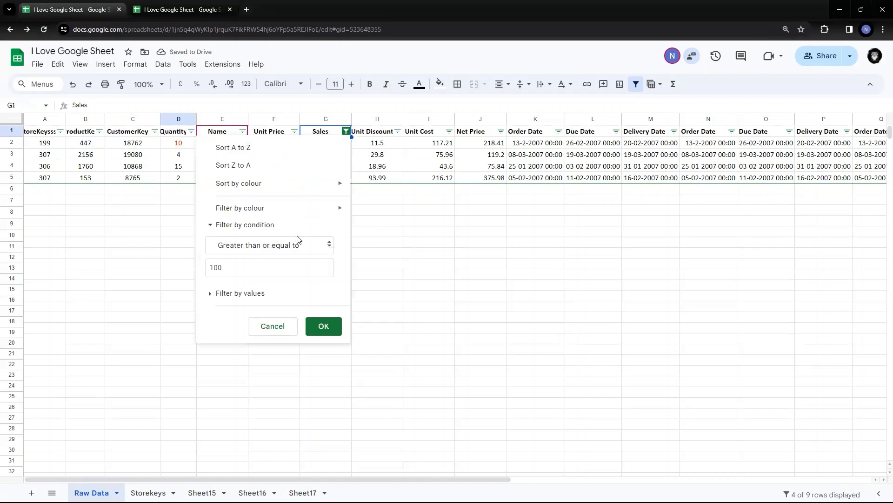
{"action": "left_click", "coordinate": [289, 254]}
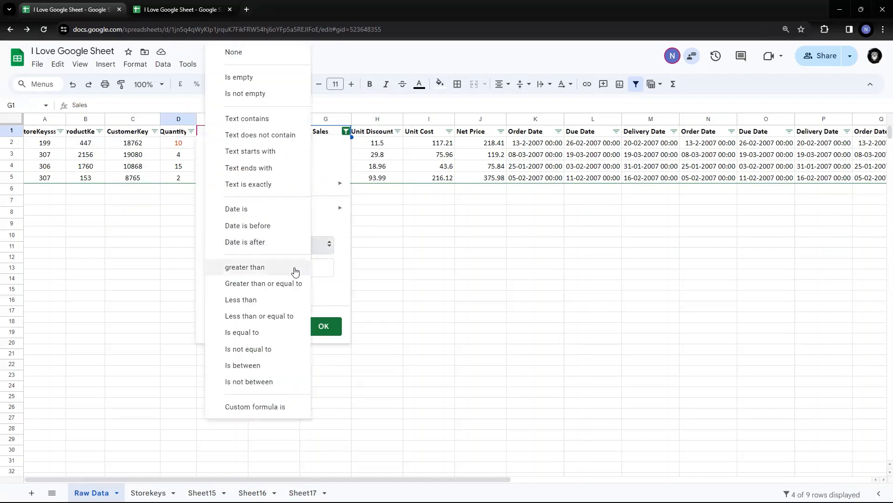
{"action": "left_click", "coordinate": [281, 316]}
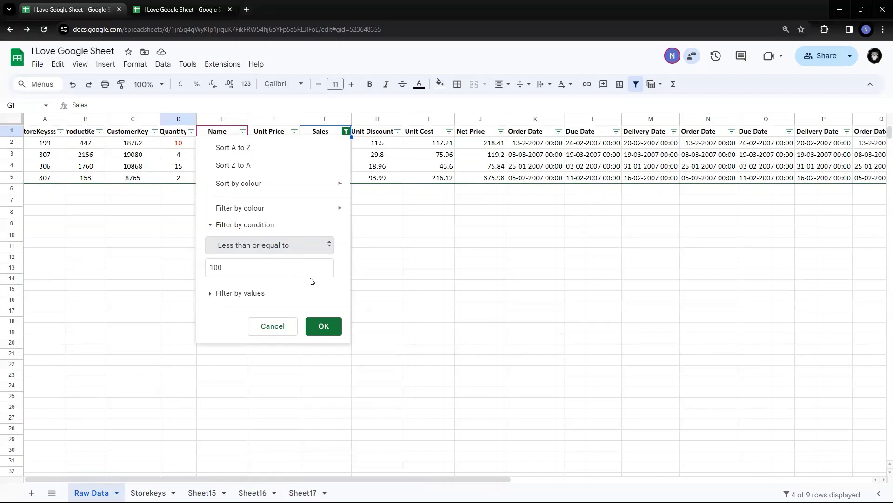
{"action": "left_click", "coordinate": [334, 326]}
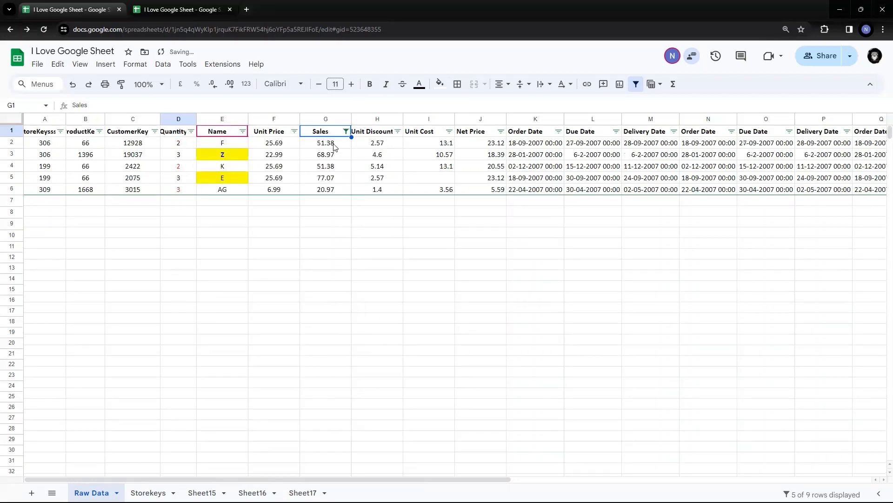
{"action": "left_click_drag", "start_coordinate": [334, 147], "coordinate": [334, 192]}
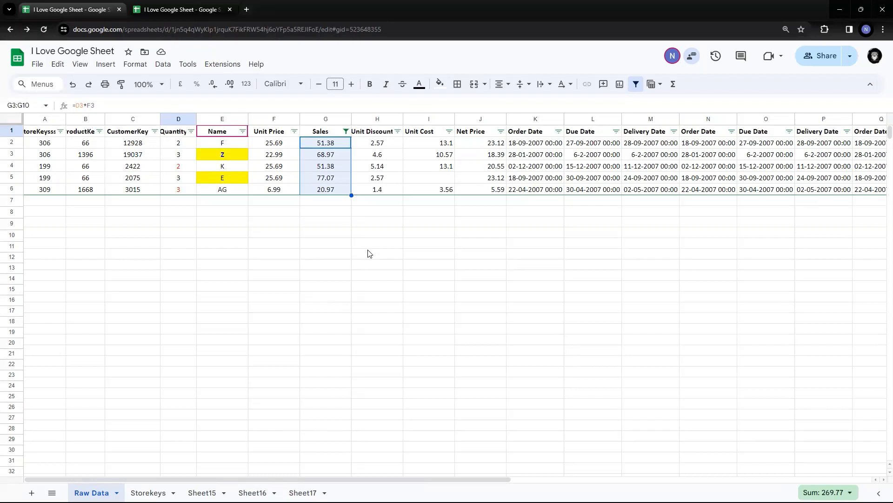
Step: Remove the condition filter from the Sales column by setting it to None
{"action": "left_click", "coordinate": [345, 131]}
{"action": "left_click", "coordinate": [256, 245]}
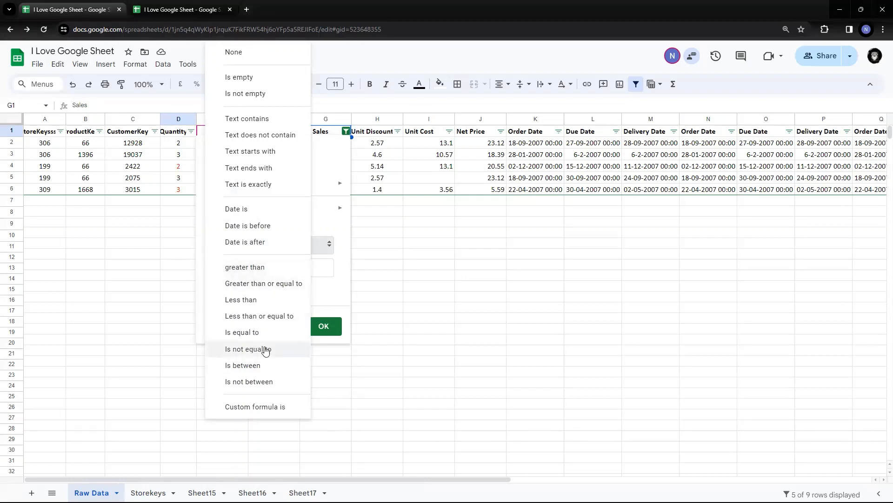
{"action": "left_click", "coordinate": [243, 53]}
{"action": "left_click", "coordinate": [322, 299]}
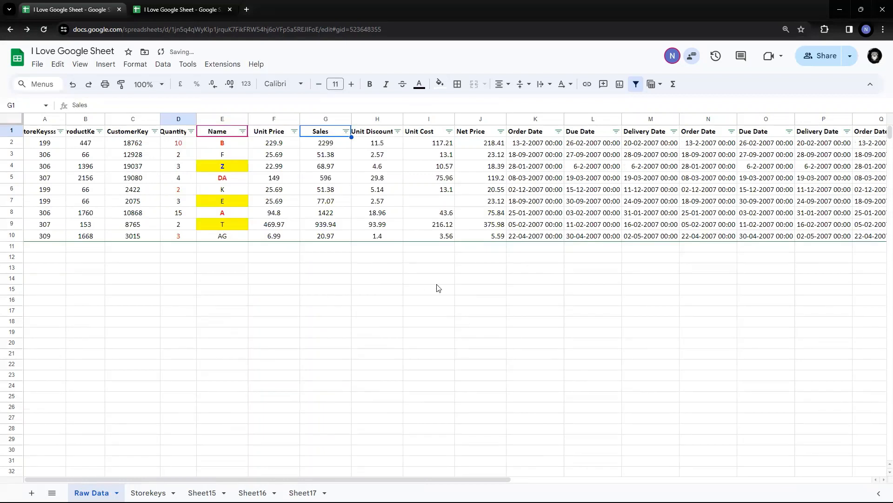
Step: Set the filter condition of the Order Date column K to Date is after, using the exact date option
{"action": "left_click", "coordinate": [547, 193]}
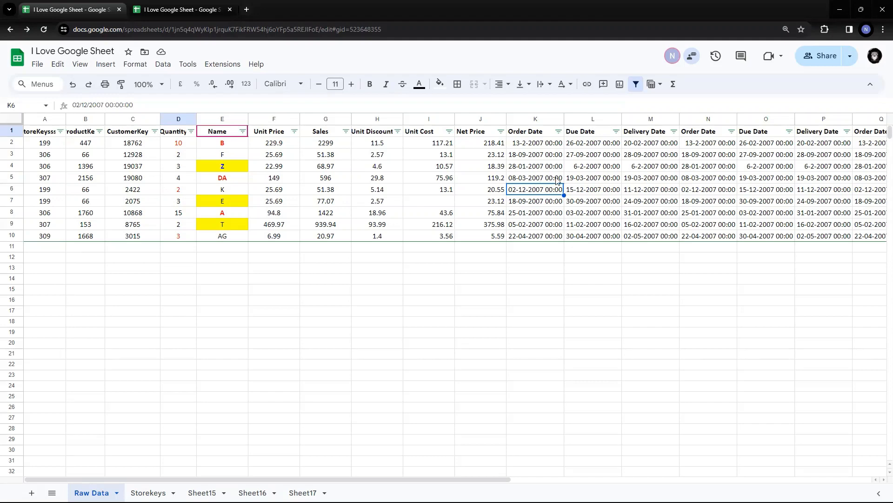
{"action": "left_click", "coordinate": [560, 133]}
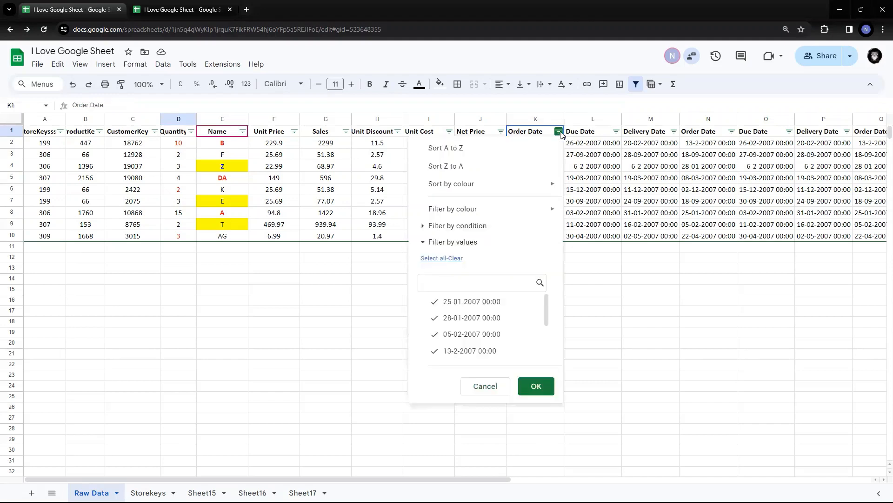
{"action": "left_click", "coordinate": [460, 227]}
{"action": "left_click", "coordinate": [460, 246]}
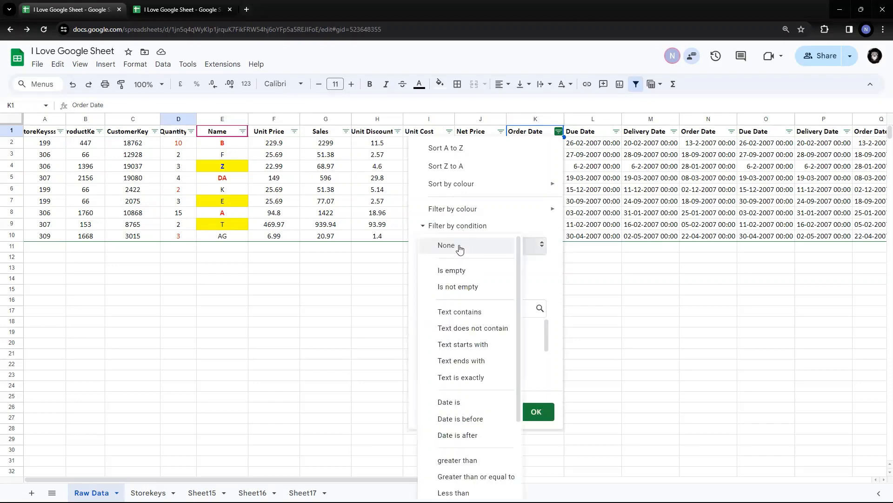
{"action": "scroll", "coordinate": [479, 280], "scroll_direction": "down", "scroll_amount": 2}
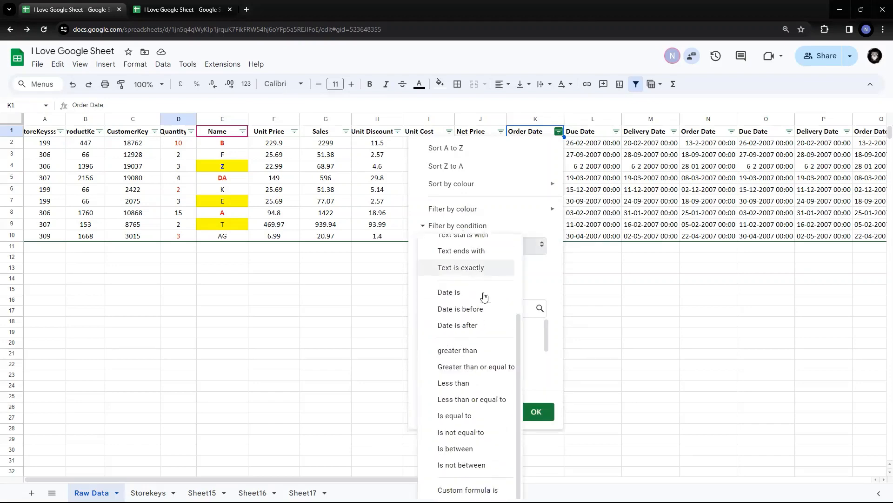
{"action": "left_click", "coordinate": [474, 326]}
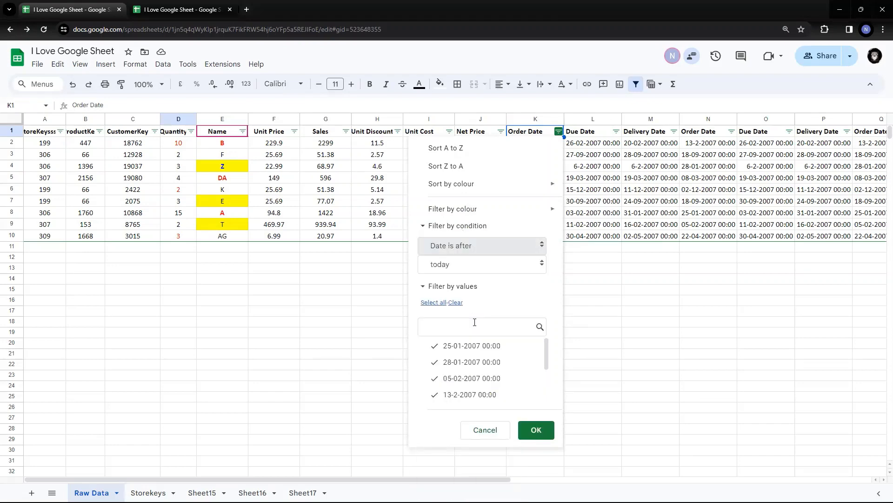
{"action": "left_click", "coordinate": [481, 264]}
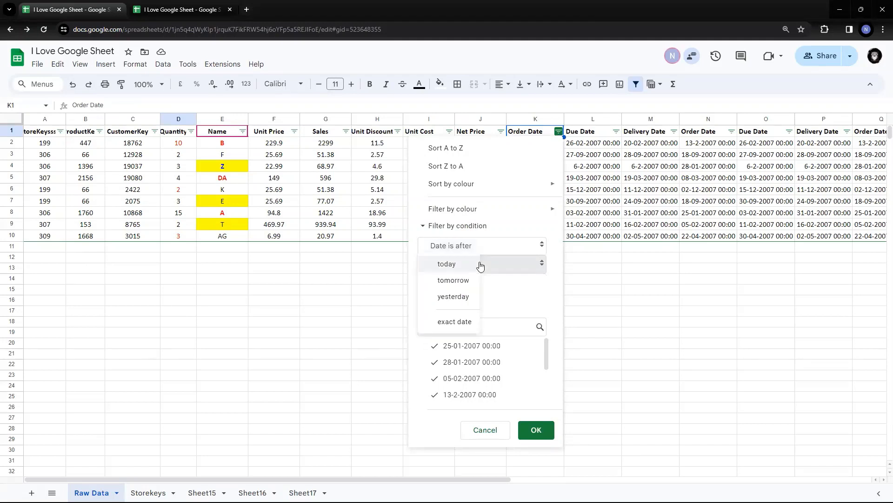
{"action": "left_click", "coordinate": [456, 321]}
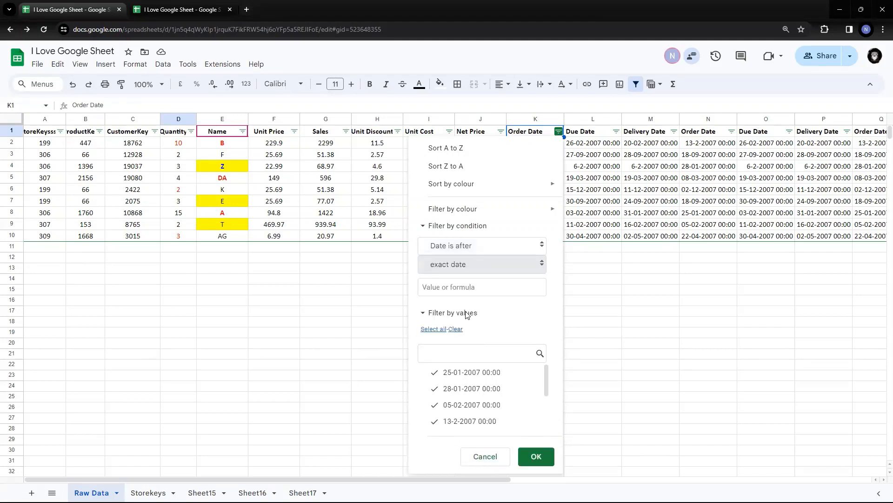
Step: Enter 01-04-2007 as the exact date for the Order Date condition and apply the filter
{"action": "left_click", "coordinate": [465, 287]}
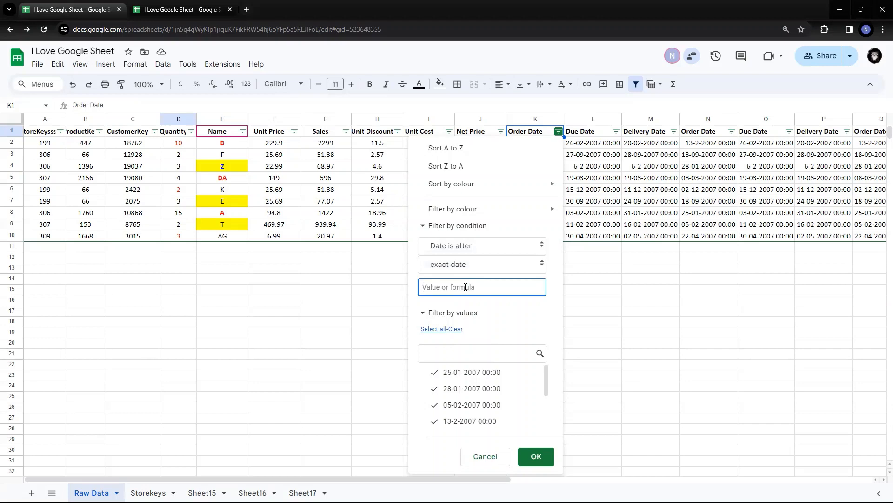
{"action": "type", "text": "31"}
{"action": "key", "text": "BackSpace"}
{"action": "key", "text": "BackSpace"}
{"action": "type", "text": "01-04-200"}
{"action": "left_click", "coordinate": [537, 457]}
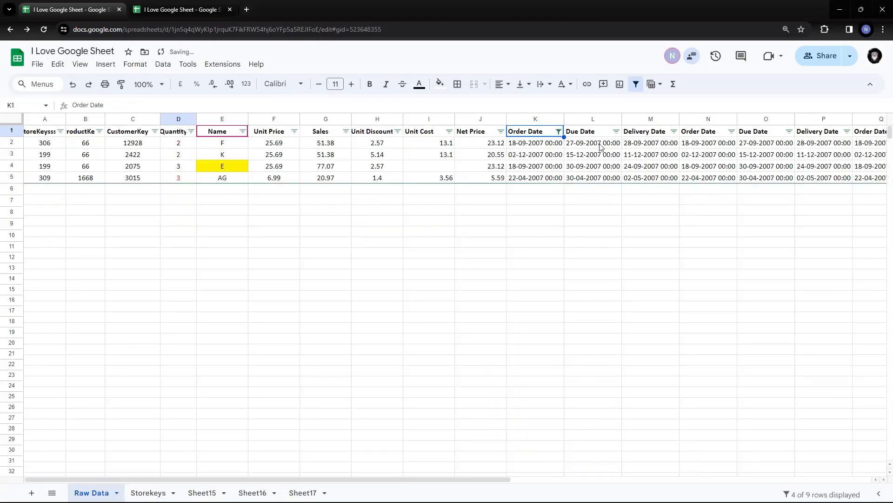
Step: Select the filtered Due Date values and the filtered Order Date values in column K to review them
{"action": "left_click_drag", "start_coordinate": [601, 145], "coordinate": [599, 180]}
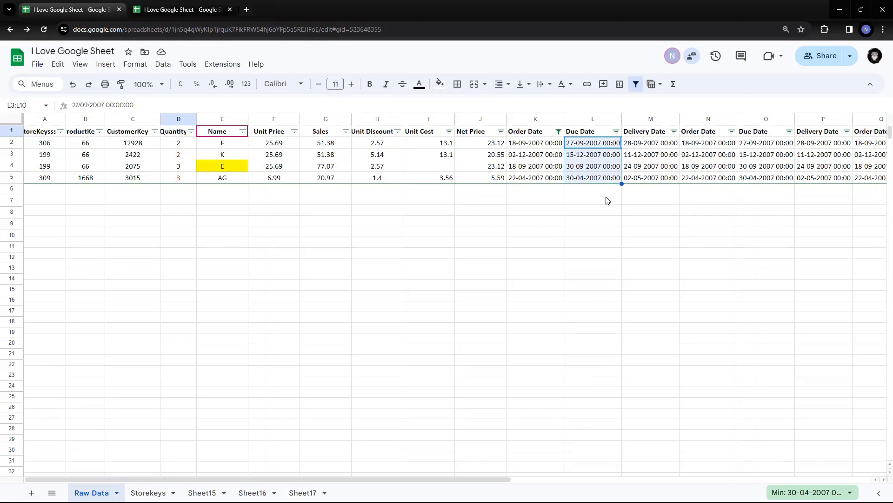
{"action": "left_click", "coordinate": [545, 147]}
{"action": "left_click_drag", "start_coordinate": [546, 155], "coordinate": [542, 185]}
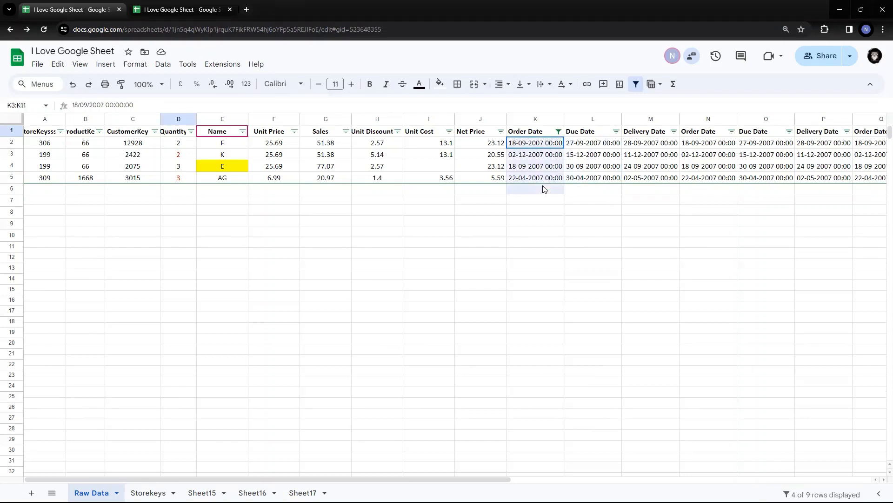
{"action": "left_click", "coordinate": [541, 171]}
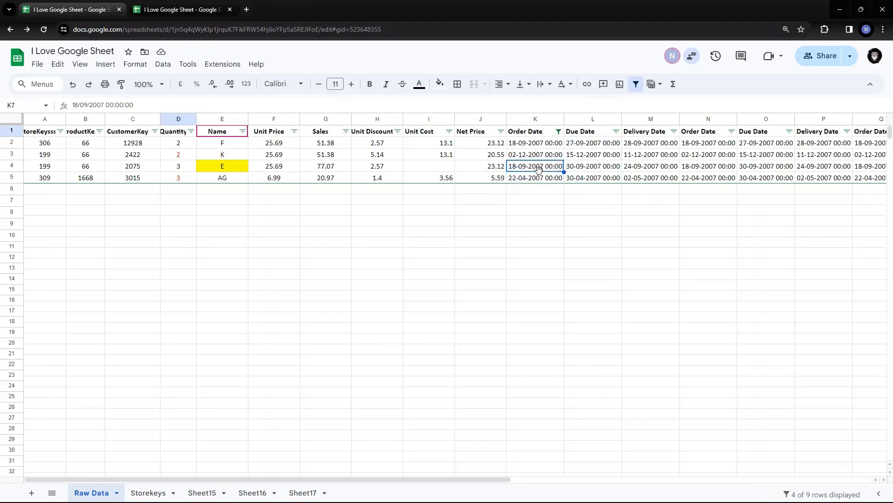
{"action": "left_click_drag", "start_coordinate": [542, 148], "coordinate": [540, 182]}
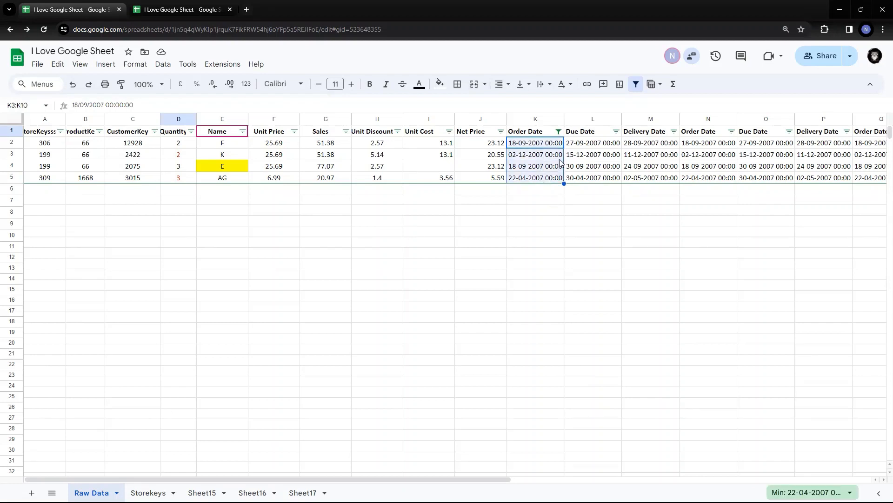
Step: Change the Order Date filter condition to Date is before, keeping the exact date 01-04-2007, and apply it
{"action": "left_click", "coordinate": [558, 132]}
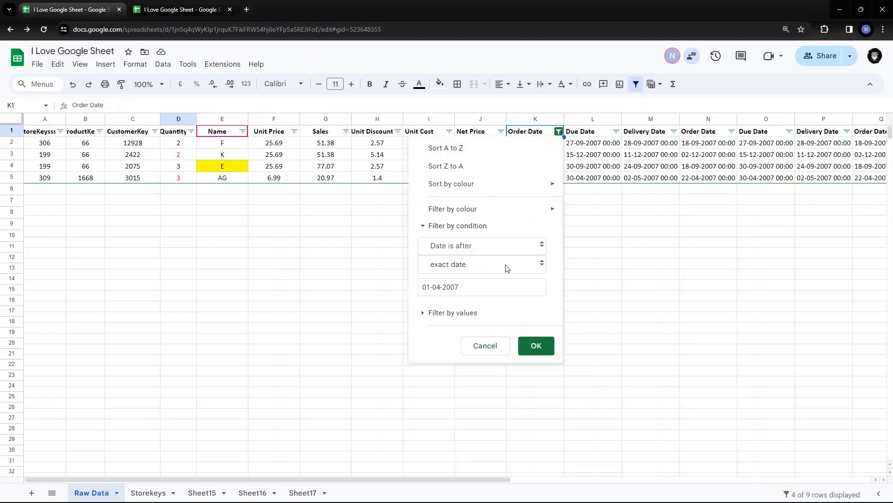
{"action": "left_click", "coordinate": [481, 248]}
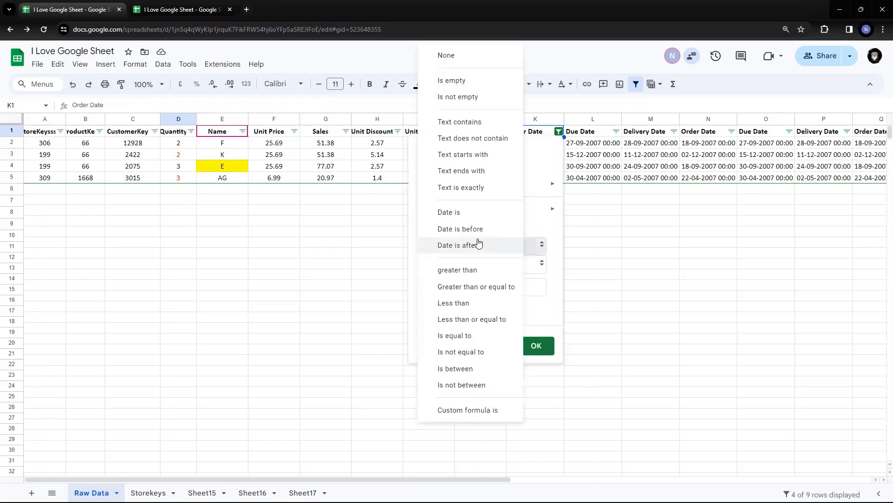
{"action": "left_click", "coordinate": [476, 231]}
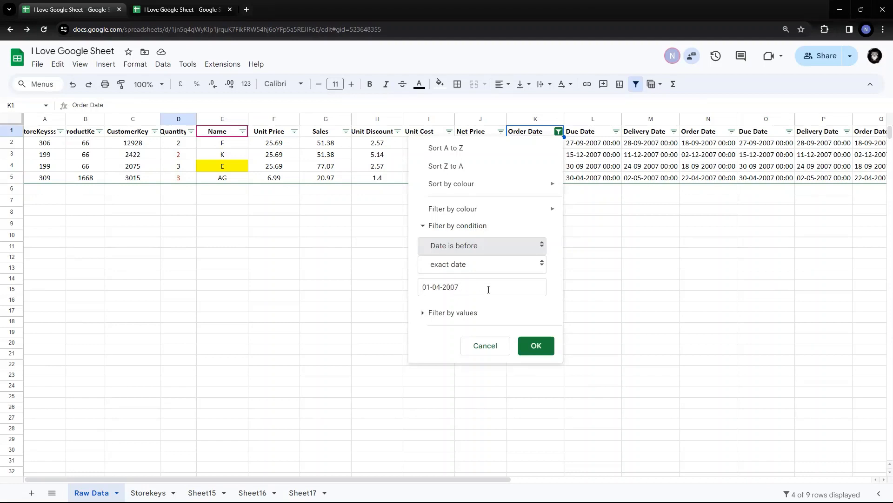
{"action": "left_click", "coordinate": [535, 345]}
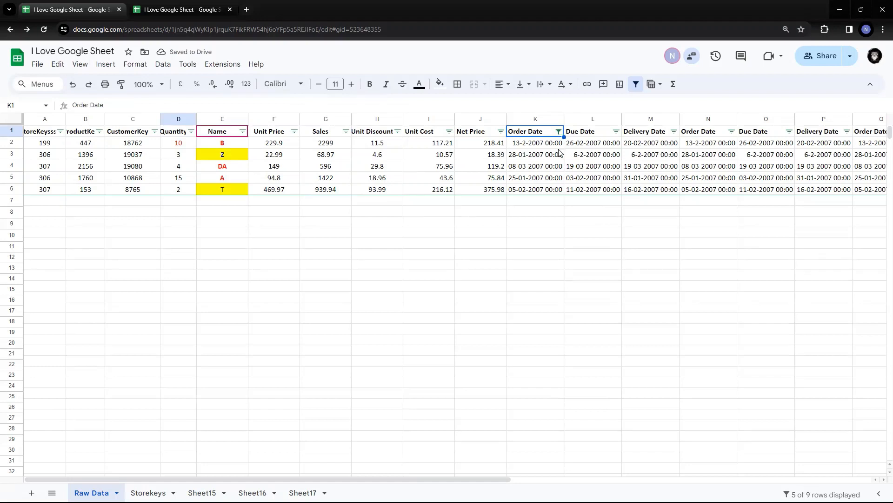
Step: Remove the condition filter from the Order Date column by setting it to None
{"action": "left_click", "coordinate": [558, 132]}
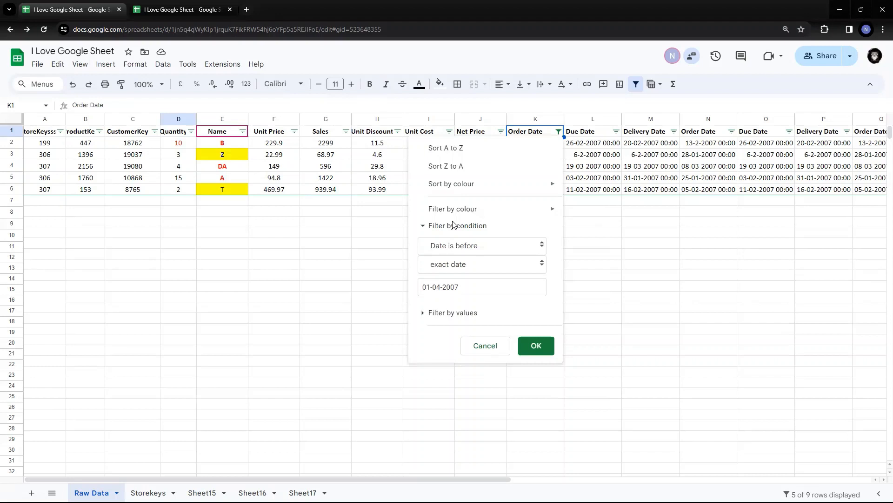
{"action": "left_click", "coordinate": [466, 245]}
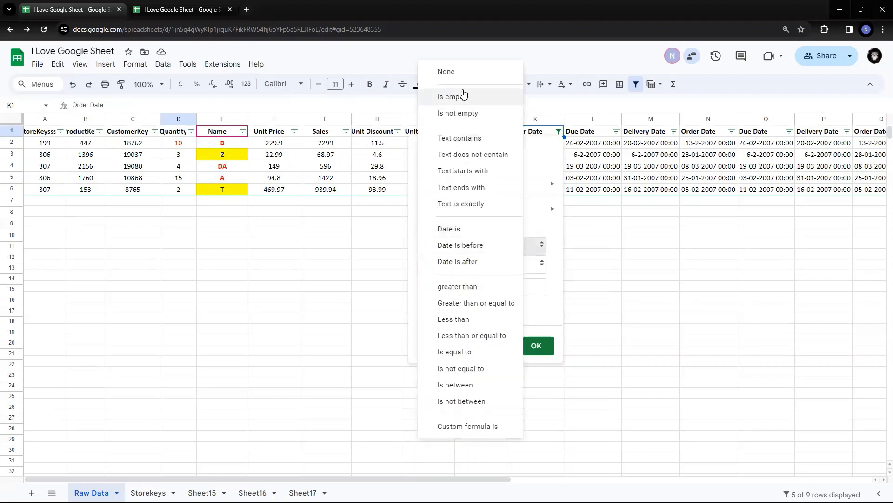
{"action": "left_click", "coordinate": [449, 72]}
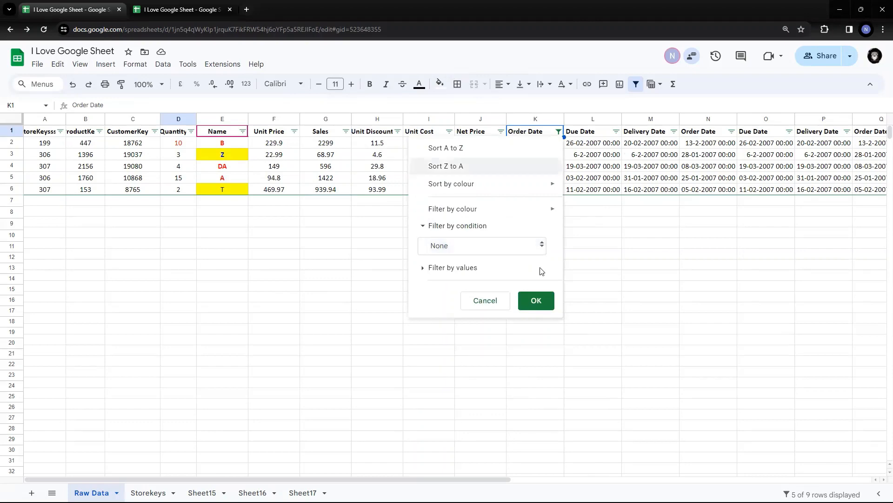
{"action": "left_click", "coordinate": [536, 301]}
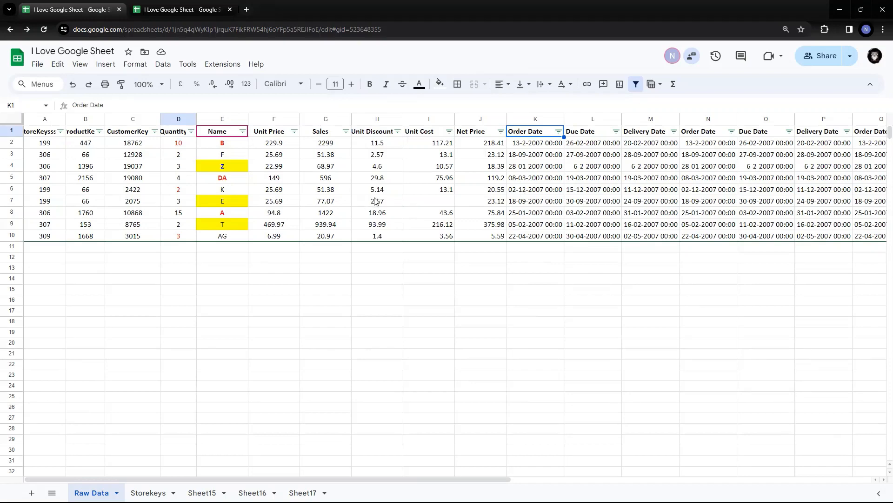
Step: Remove the filter from the whole Raw Data table
{"action": "left_click", "coordinate": [162, 65]}
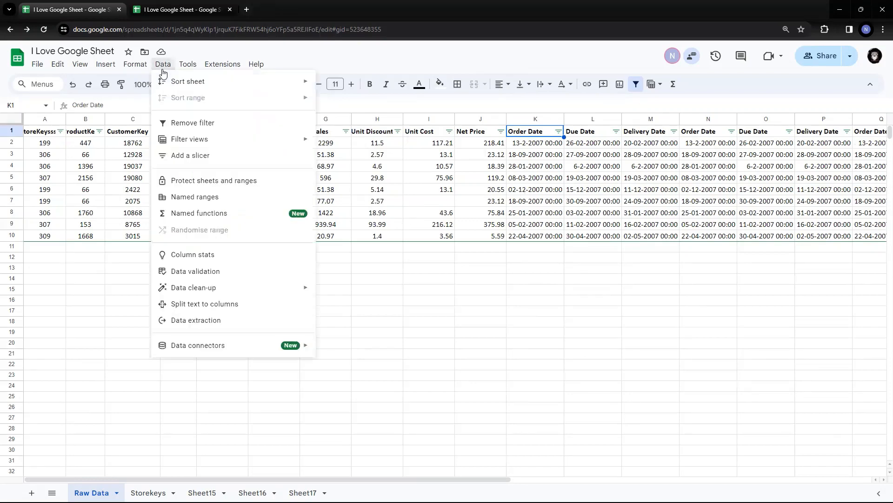
{"action": "left_click", "coordinate": [205, 124]}
{"action": "left_click", "coordinate": [353, 191]}
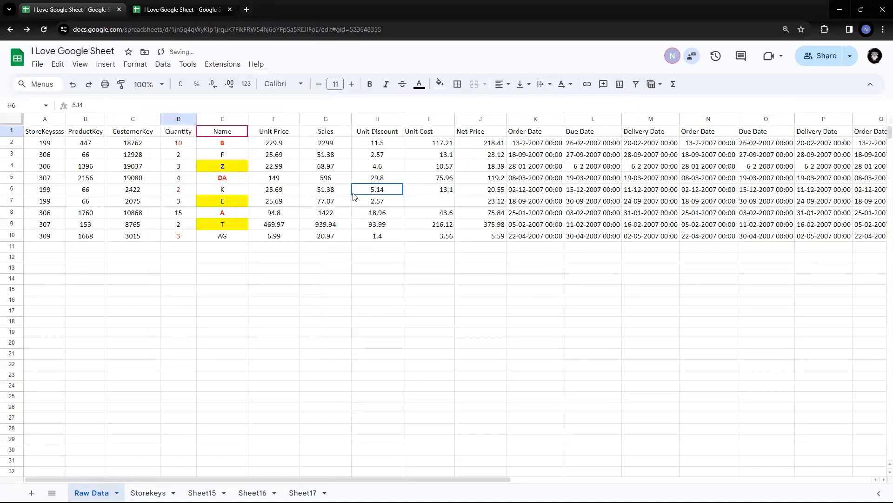
Step: Create a filter on the Raw Data table again and deselect the data range
{"action": "left_click", "coordinate": [164, 65]}
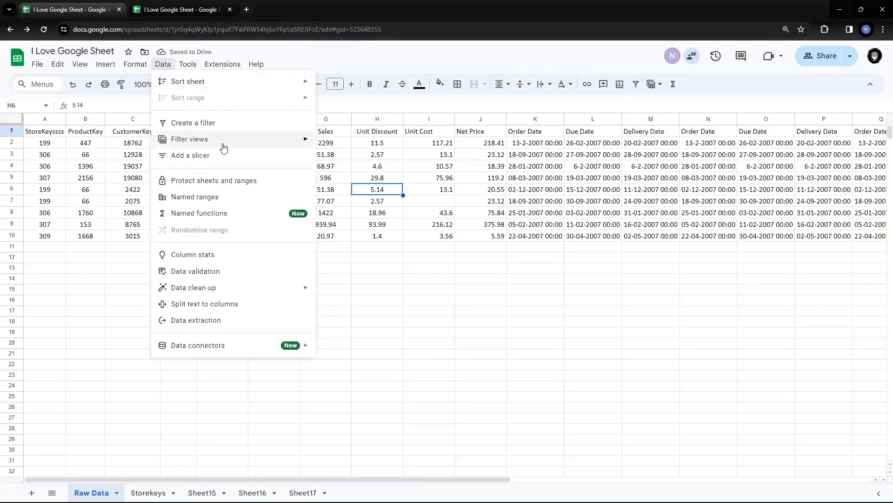
{"action": "mouse_move", "coordinate": [220, 143]}
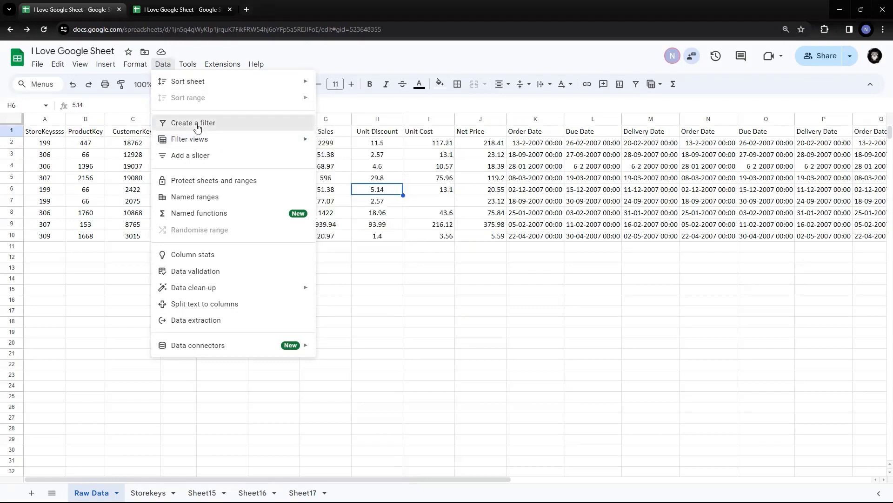
{"action": "left_click", "coordinate": [198, 127]}
{"action": "left_click", "coordinate": [462, 331]}
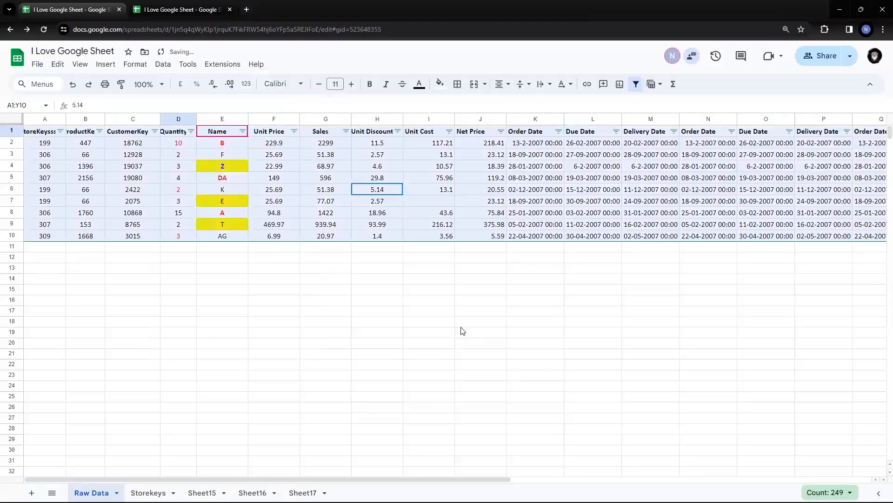
{"action": "left_click", "coordinate": [453, 289]}
Step: Filter the Name column by values so that only A and B are ticked
{"action": "left_click", "coordinate": [222, 134]}
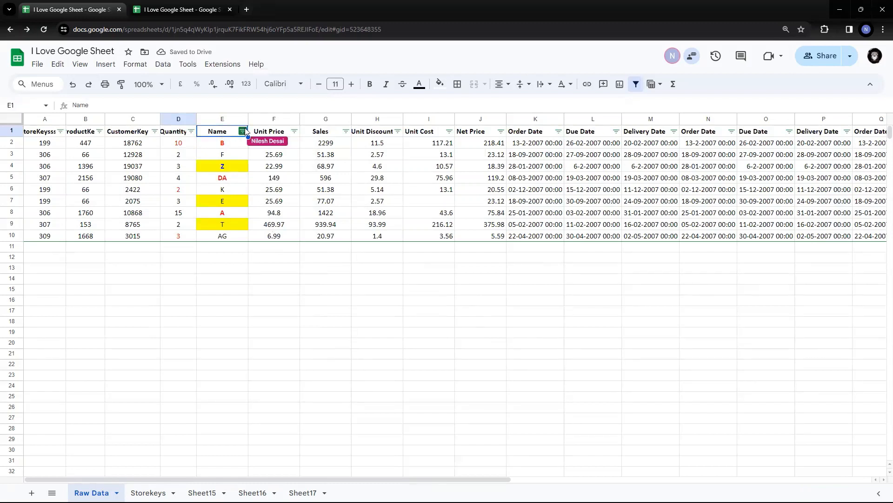
{"action": "left_click", "coordinate": [244, 133]}
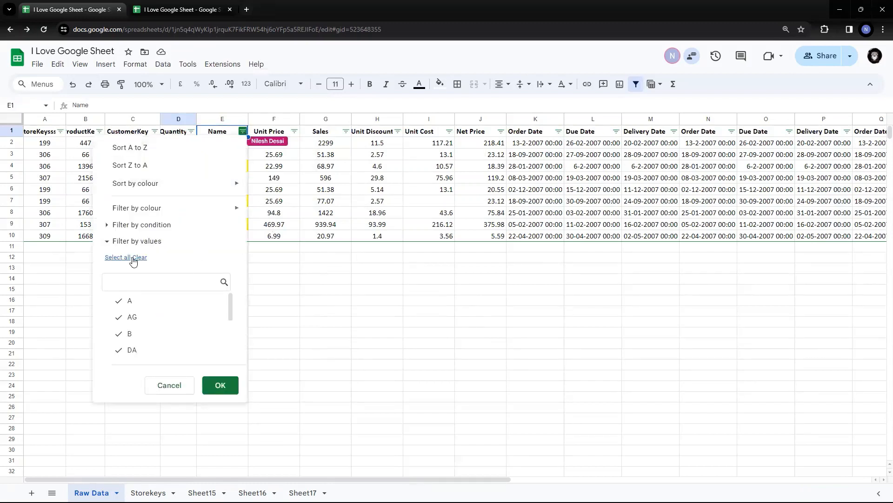
{"action": "left_click", "coordinate": [139, 256]}
{"action": "left_click", "coordinate": [131, 300]}
{"action": "left_click", "coordinate": [130, 333]}
{"action": "left_click", "coordinate": [227, 397]}
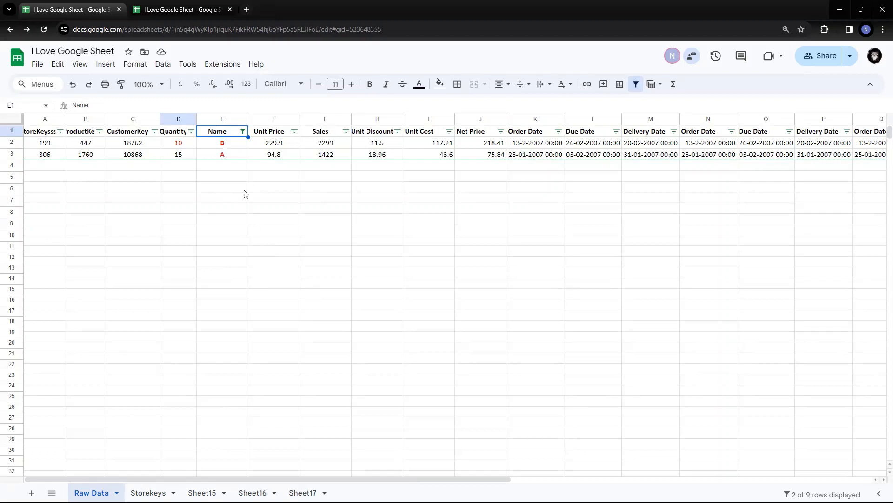
Step: Check in the second browser tab how the Name filter appears for the other account, and return to the first tab
{"action": "left_click", "coordinate": [168, 11]}
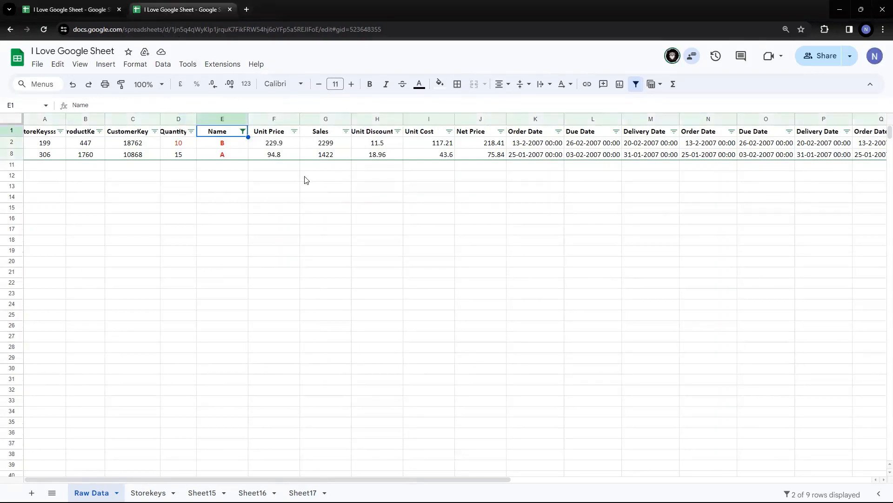
{"action": "key", "text": "ctrl+shift+Tab"}
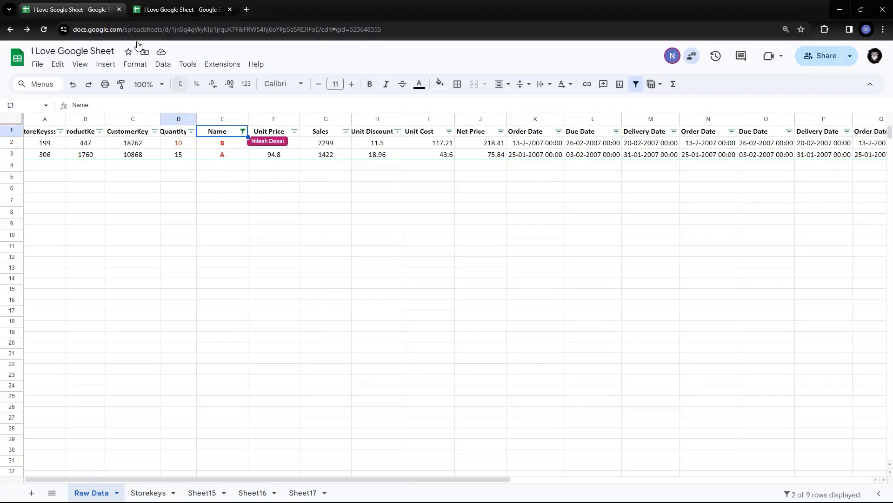
{"action": "left_click", "coordinate": [158, 6]}
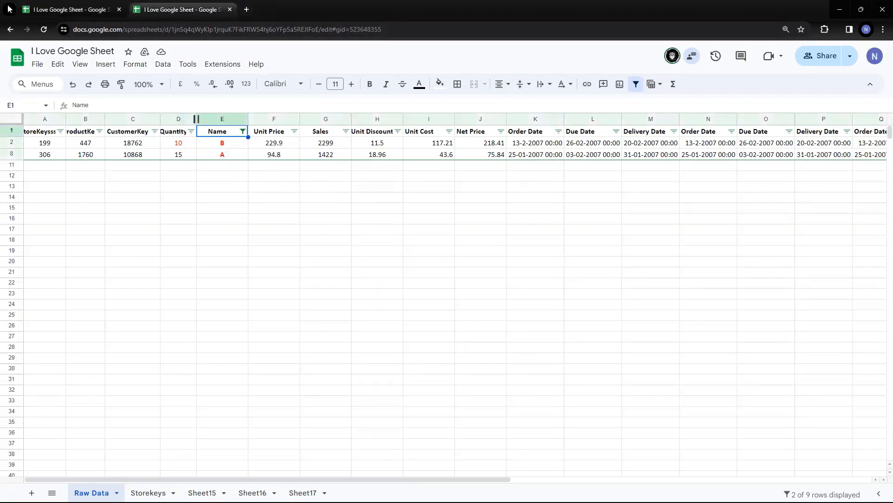
{"action": "left_click", "coordinate": [45, 10]}
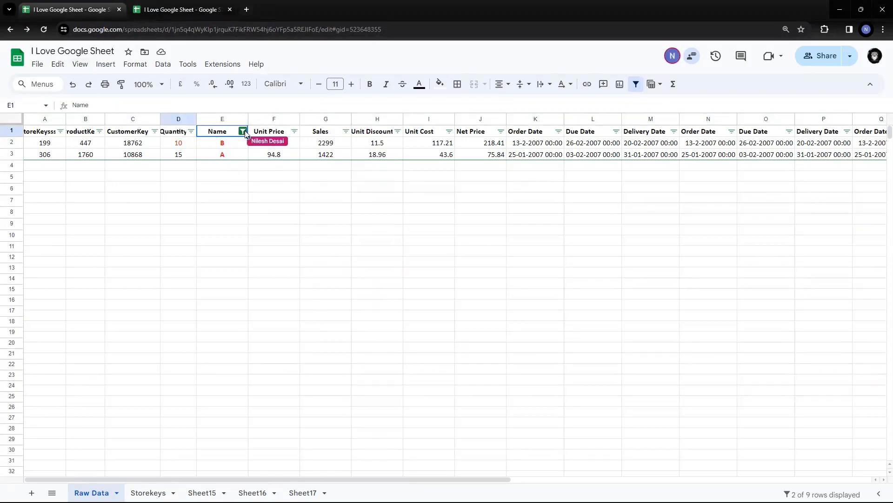
Step: Select all values in the Name column's filter and apply it to show every row again
{"action": "left_click", "coordinate": [244, 132]}
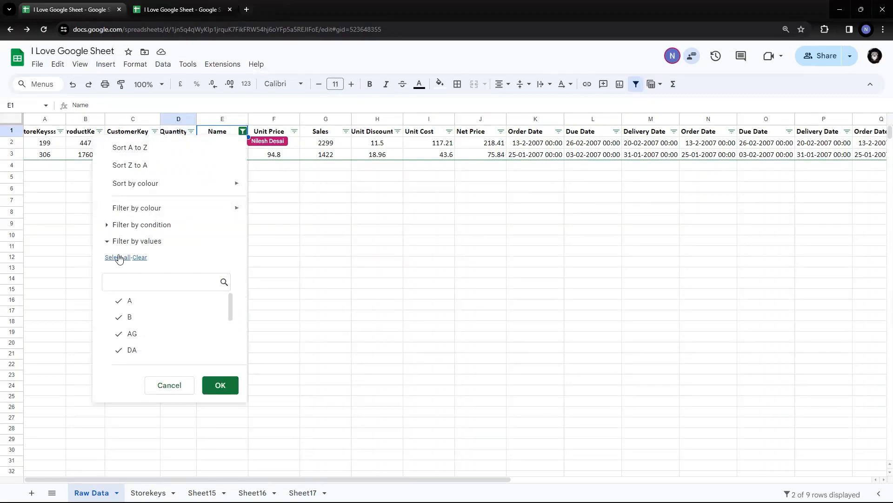
{"action": "left_click", "coordinate": [223, 385]}
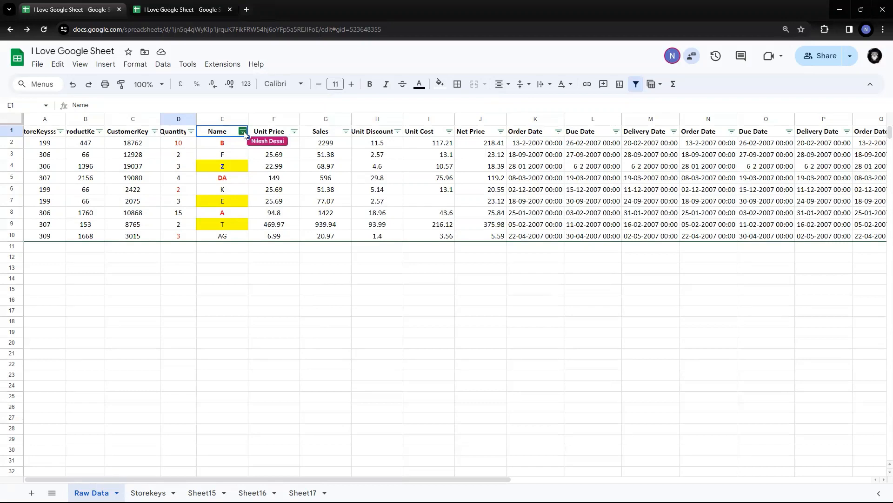
Step: Check in the second browser tab how the unfiltered Name column appears for the other account, and return to the first tab
{"action": "left_click", "coordinate": [235, 214]}
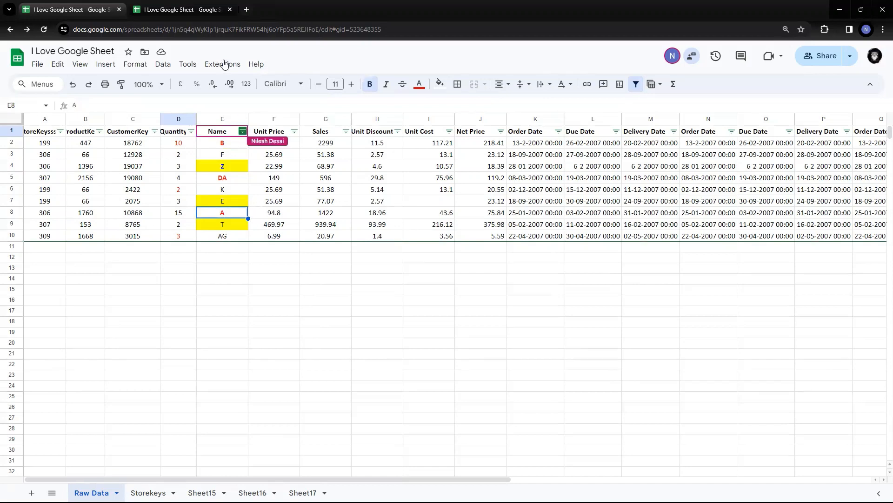
{"action": "left_click", "coordinate": [196, 10]}
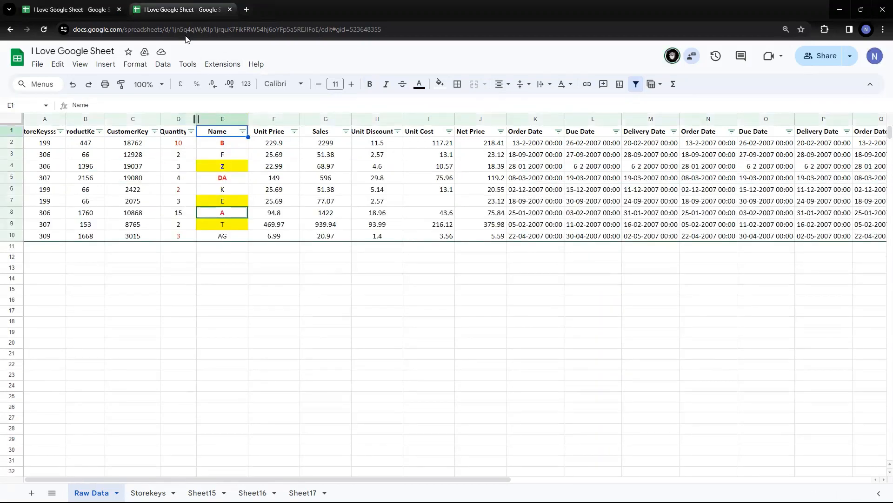
{"action": "left_click", "coordinate": [244, 191]}
{"action": "left_click", "coordinate": [241, 156]}
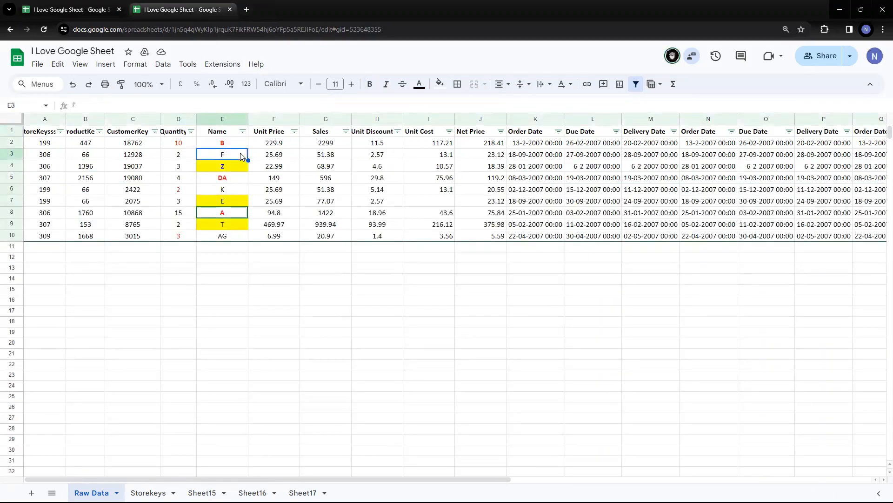
{"action": "left_click", "coordinate": [28, 6]}
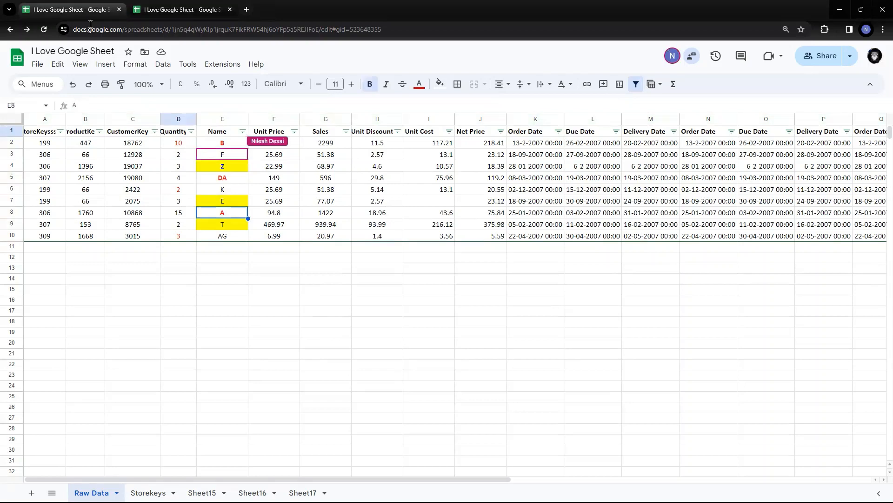
Step: Filter the Name column by values again so that only A and B are ticked
{"action": "left_click", "coordinate": [243, 131]}
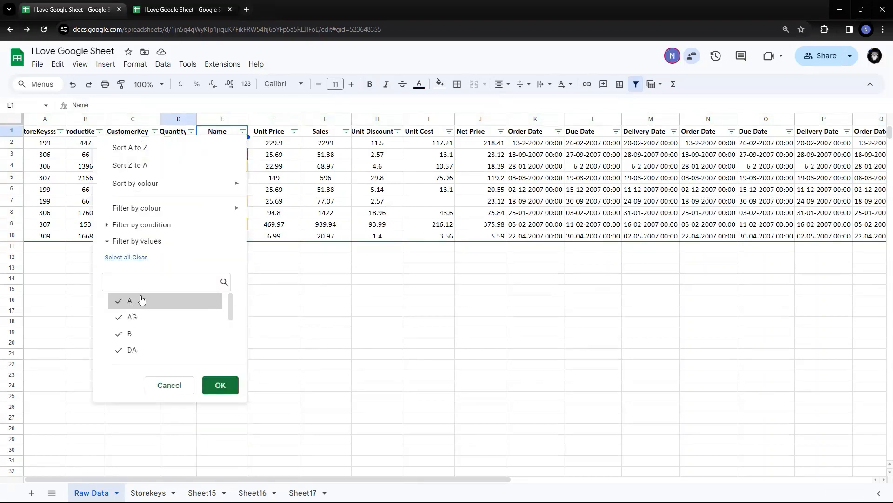
{"action": "left_click", "coordinate": [139, 257]}
{"action": "left_click", "coordinate": [136, 302]}
{"action": "left_click", "coordinate": [135, 334]}
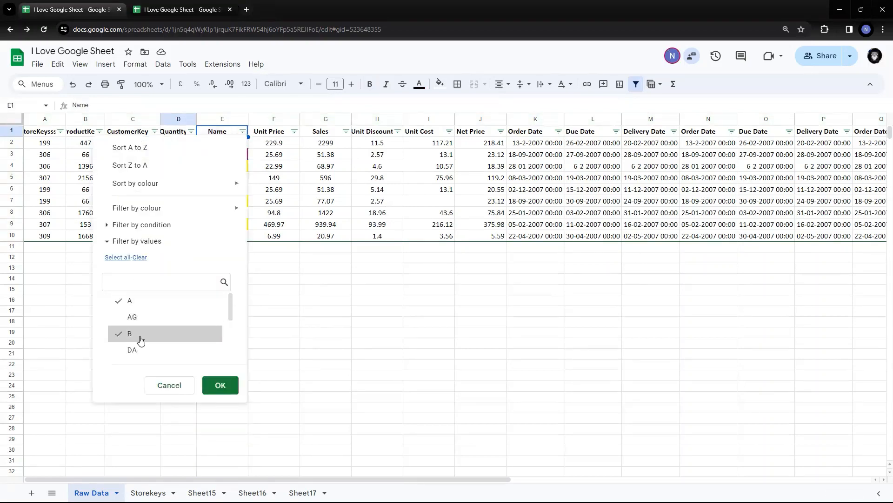
{"action": "left_click", "coordinate": [220, 385]}
Step: Compare the filtered Name rows with the other account's view in the second browser tab, and come back to the first tab
{"action": "left_click", "coordinate": [327, 241]}
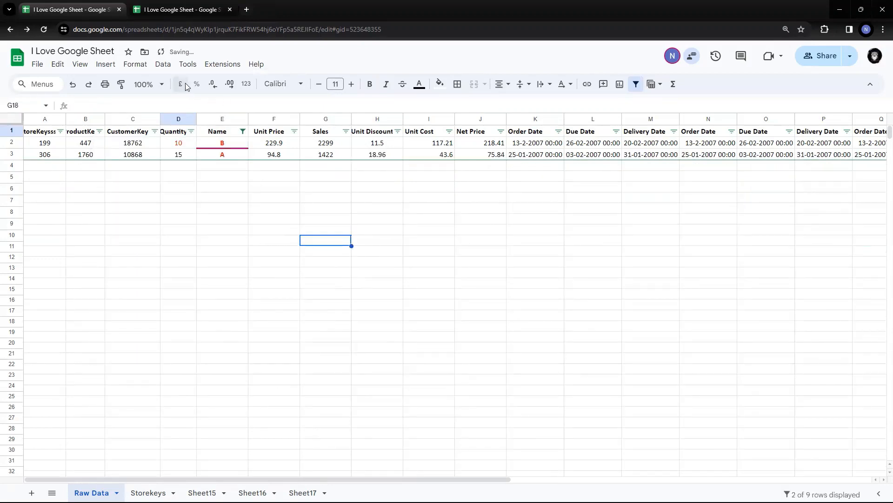
{"action": "left_click", "coordinate": [224, 155]}
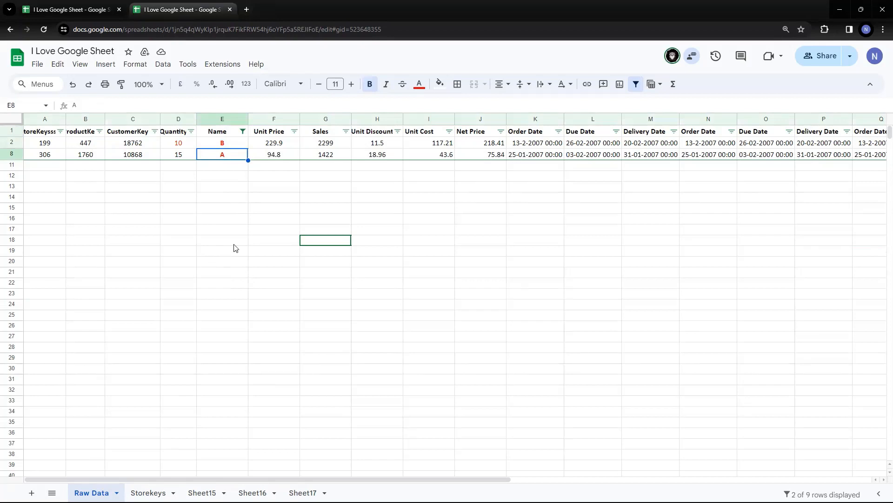
{"action": "left_click", "coordinate": [72, 10]}
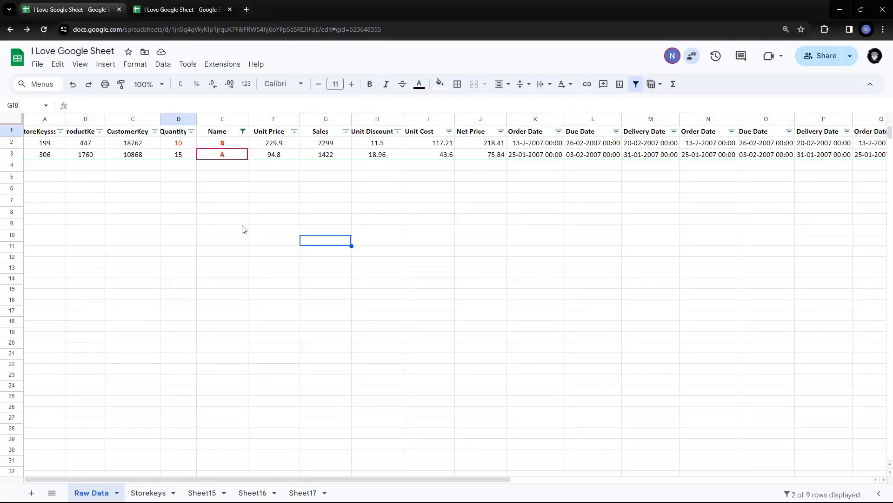
Step: Reset the Name column's filter by selecting all of its values
{"action": "left_click", "coordinate": [243, 131]}
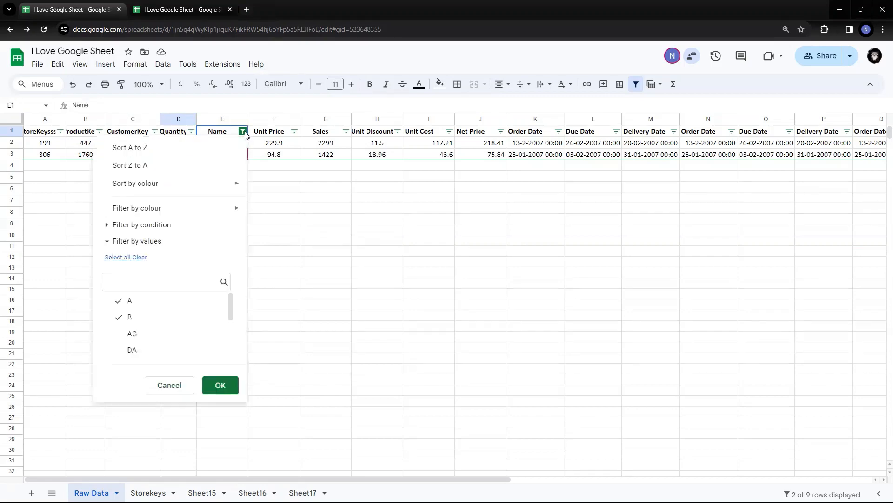
{"action": "left_click", "coordinate": [120, 257]}
{"action": "left_click", "coordinate": [227, 384]}
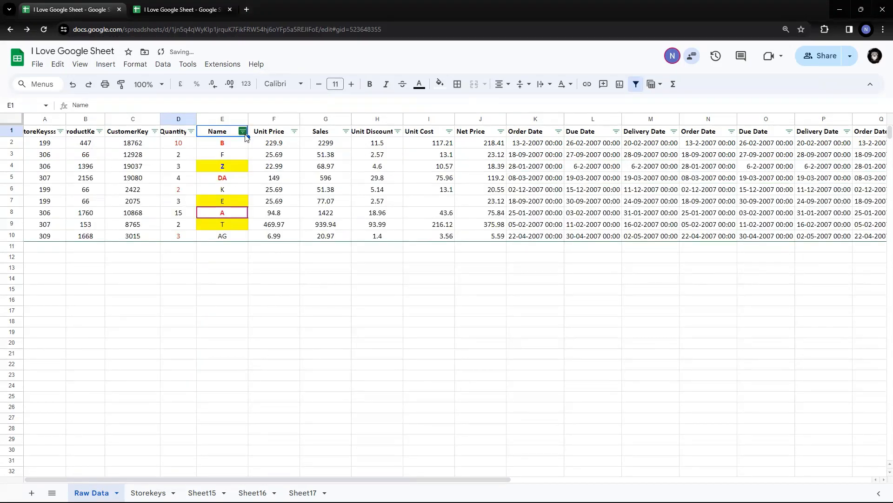
Step: Create a new filter view for the Raw Data table and name it ECA Filter
{"action": "left_click", "coordinate": [164, 65]}
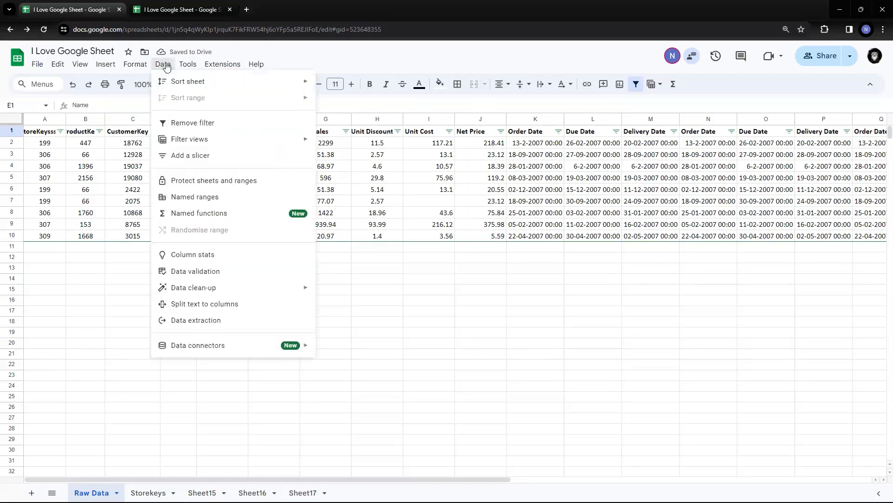
{"action": "mouse_move", "coordinate": [188, 146]}
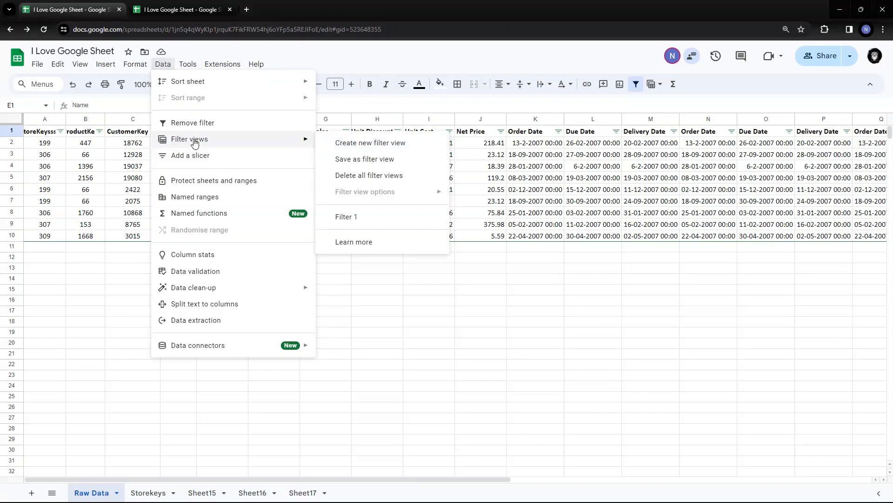
{"action": "left_click", "coordinate": [347, 143]}
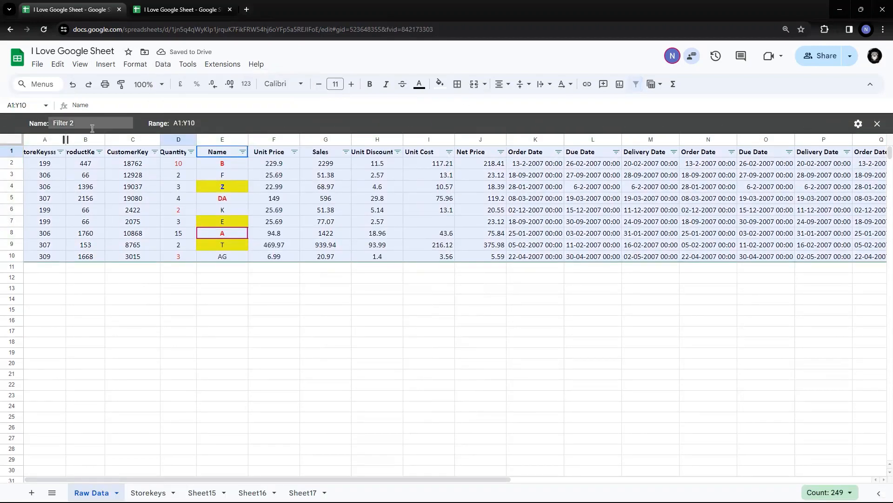
{"action": "left_click", "coordinate": [69, 123]}
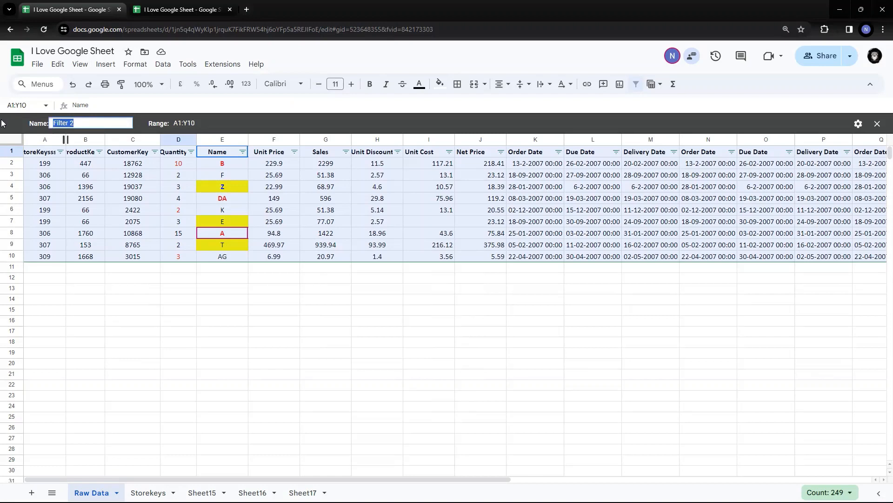
{"action": "type", "text": "ECA Filter"}
{"action": "left_click", "coordinate": [305, 202]}
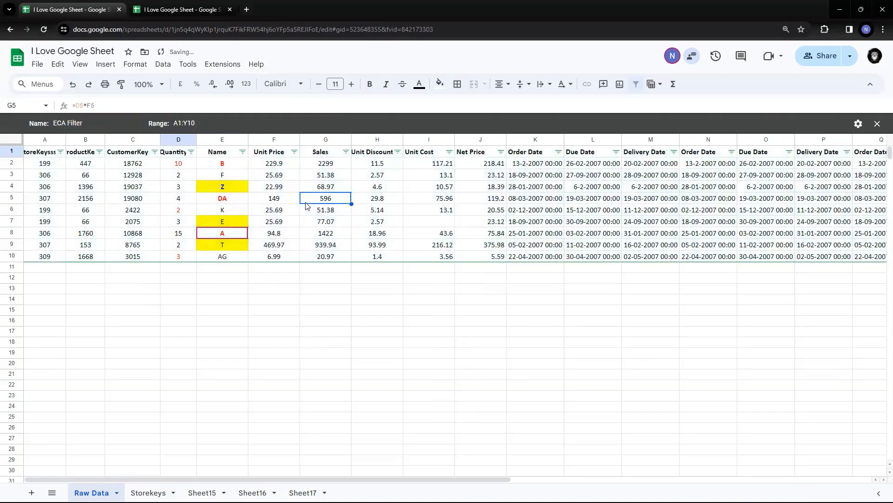
Step: Filter the Name column by values A and B within the ECA Filter view
{"action": "left_click", "coordinate": [243, 152]}
{"action": "left_click", "coordinate": [139, 278]}
{"action": "left_click", "coordinate": [139, 320]}
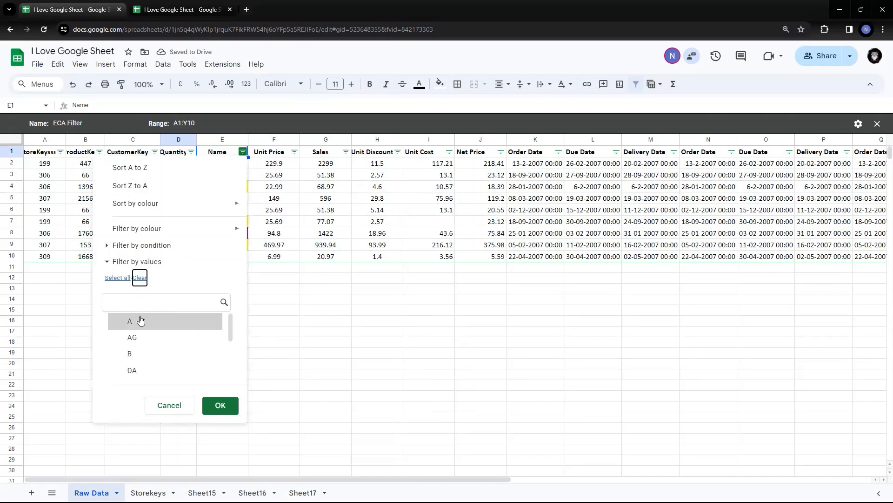
{"action": "left_click", "coordinate": [140, 354]}
{"action": "left_click", "coordinate": [221, 405]}
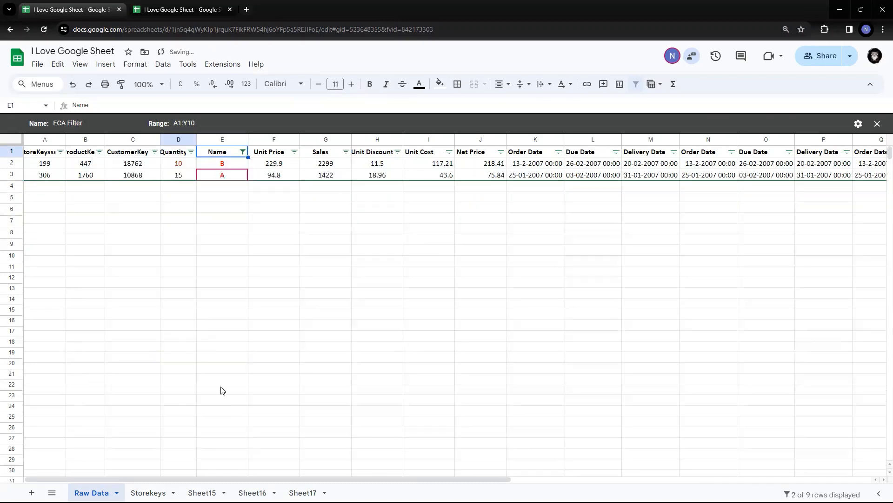
Step: Examine the rows shown in the ECA Filter view and compare them with the Name column in the other account's browser tab
{"action": "left_click", "coordinate": [236, 187]}
{"action": "left_click", "coordinate": [222, 165]}
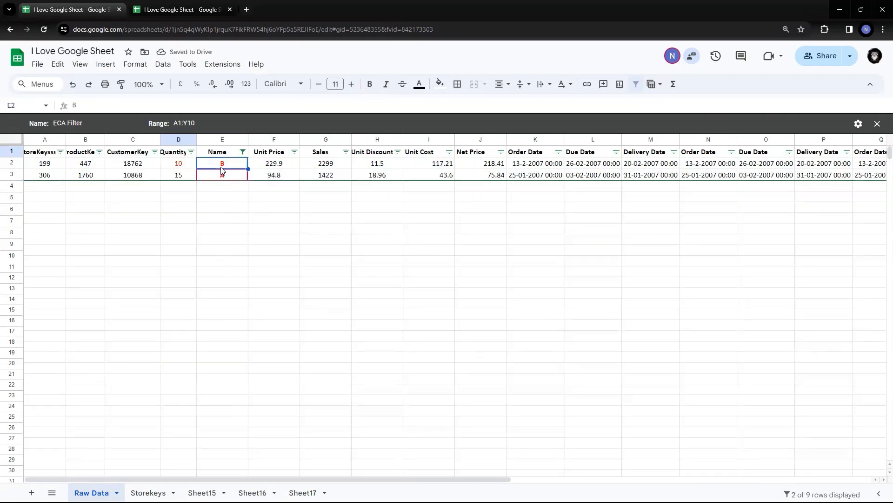
{"action": "left_click", "coordinate": [281, 166]}
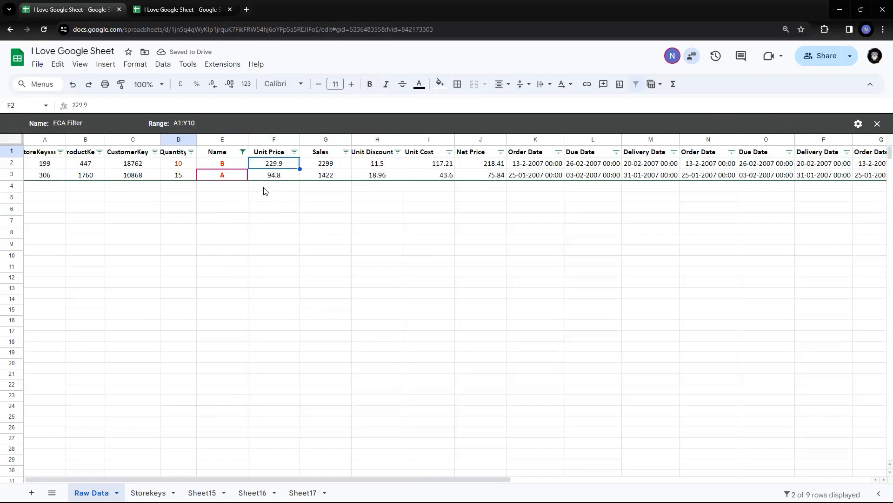
{"action": "left_click", "coordinate": [188, 13]}
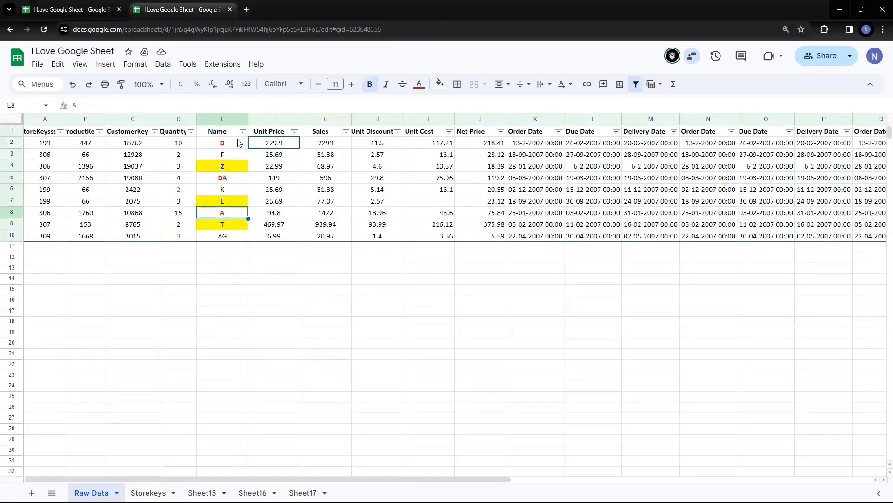
{"action": "left_click_drag", "start_coordinate": [235, 142], "coordinate": [238, 238]}
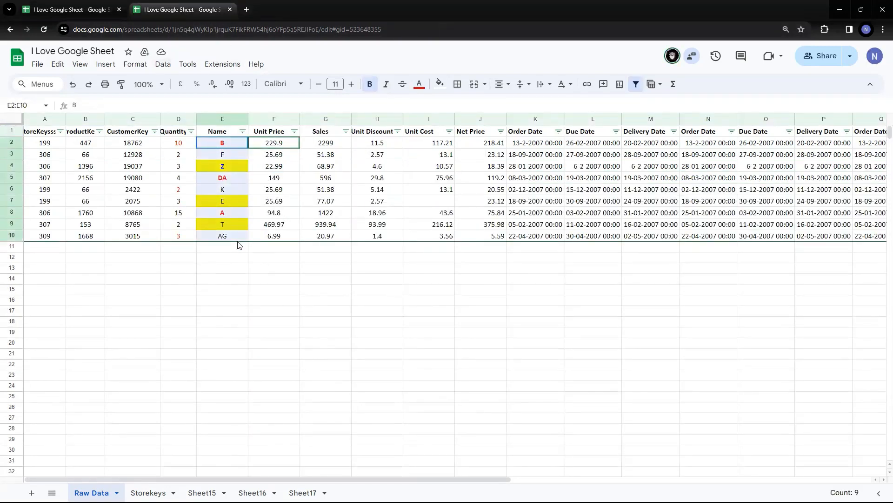
{"action": "left_click", "coordinate": [233, 145]}
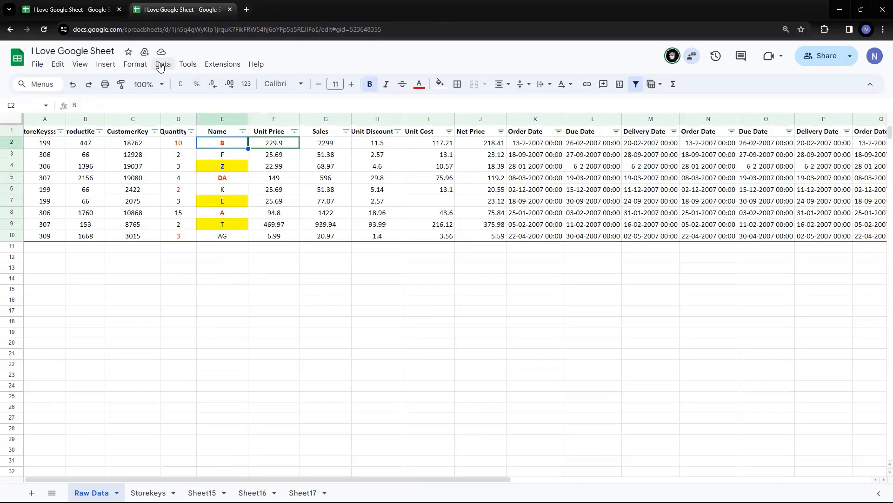
Step: Apply the saved ECA Filter view in the other account's tab, and switch the filter view back to None
{"action": "left_click", "coordinate": [161, 66]}
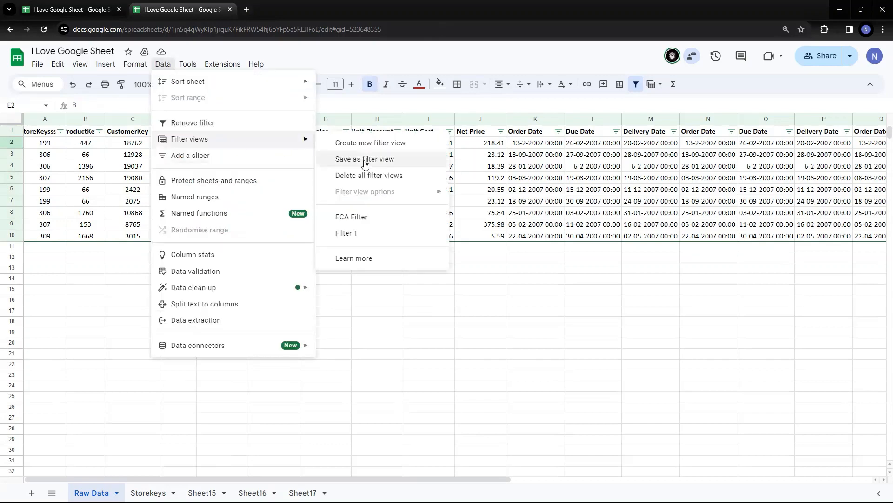
{"action": "left_click", "coordinate": [329, 216]}
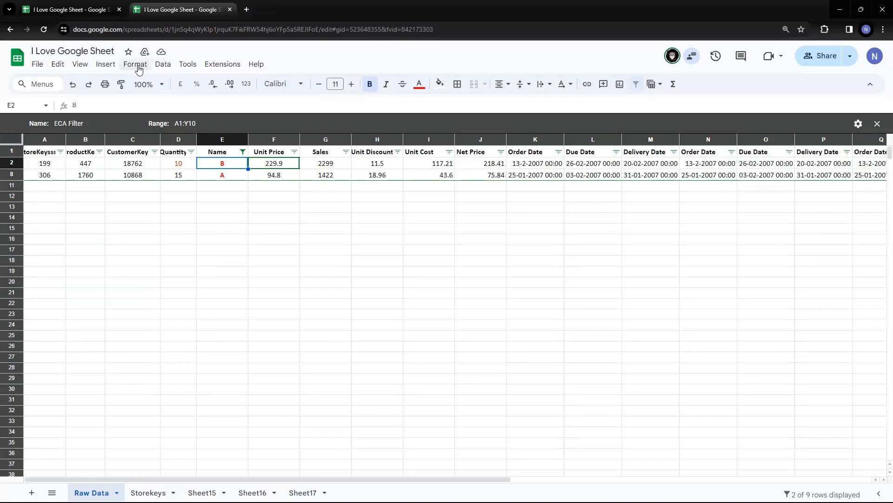
{"action": "left_click", "coordinate": [163, 65]}
{"action": "mouse_move", "coordinate": [226, 143]}
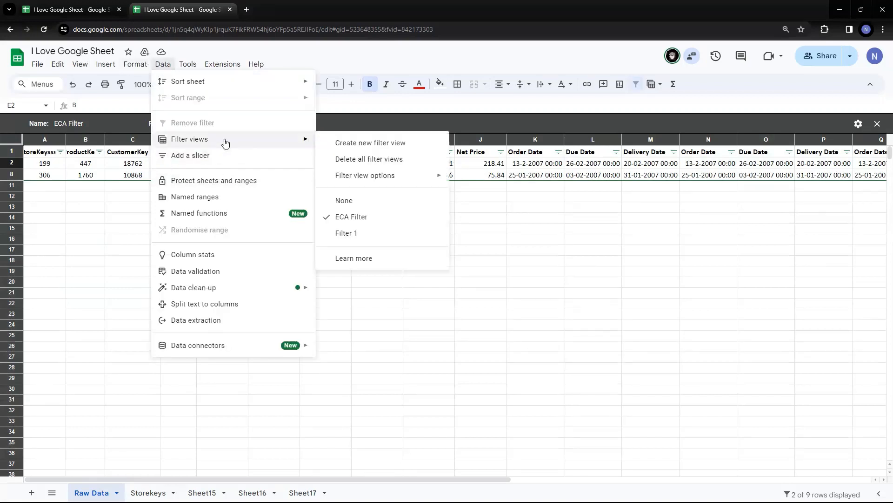
{"action": "left_click", "coordinate": [356, 203]}
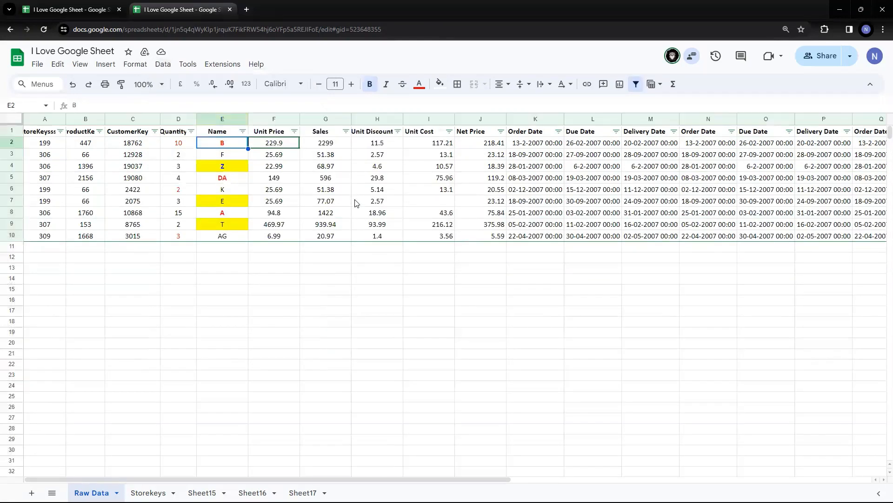
Step: Return to the first browser tab and rename the ECA Filter view to ECA Filters
{"action": "left_click", "coordinate": [75, 11]}
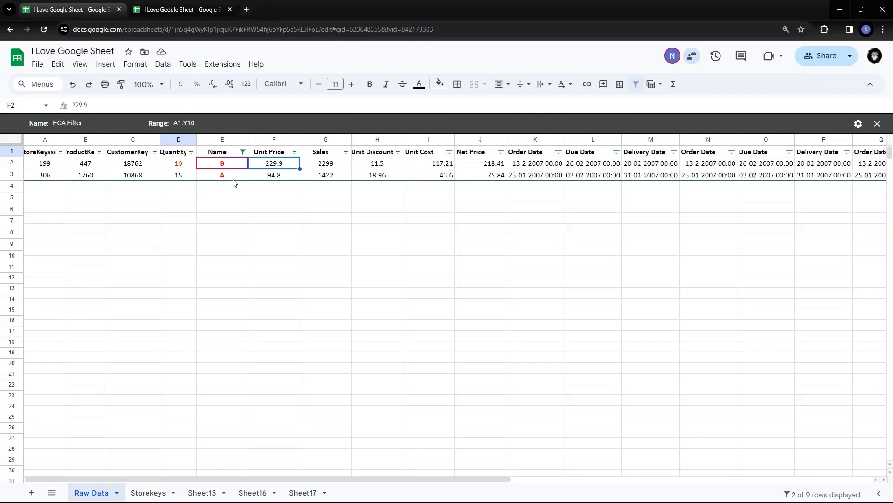
{"action": "left_click", "coordinate": [160, 66]}
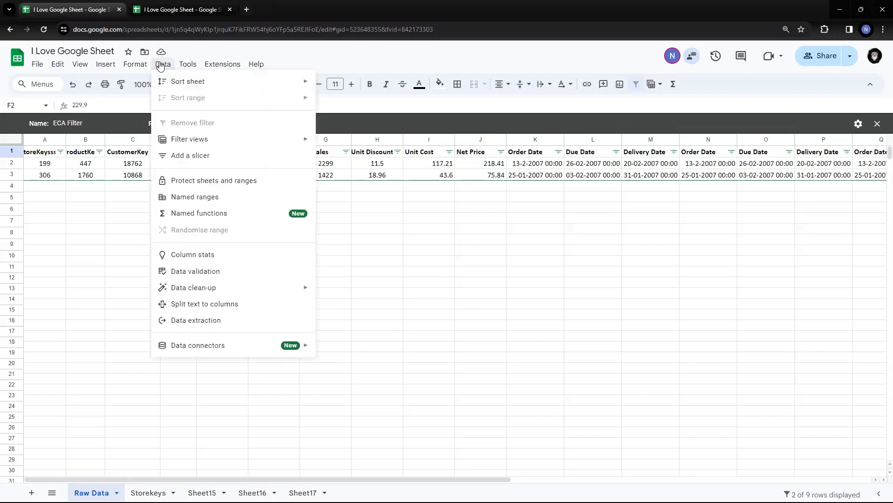
{"action": "mouse_move", "coordinate": [211, 138]}
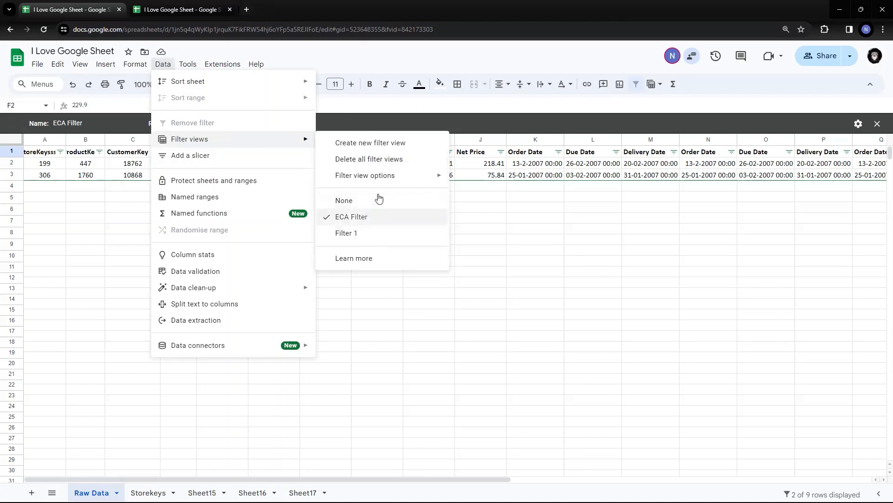
{"action": "mouse_move", "coordinate": [385, 180]}
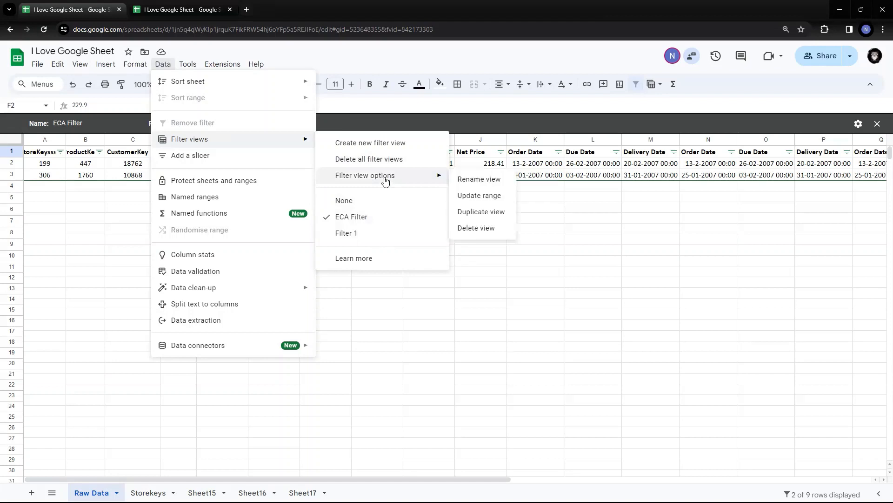
{"action": "left_click", "coordinate": [478, 181]}
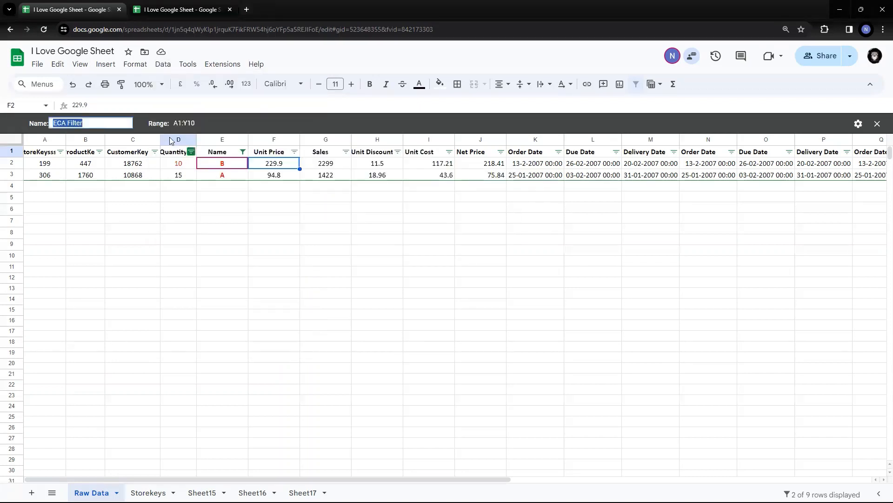
{"action": "left_click", "coordinate": [115, 124]}
Step: Update the range of the ECA Filters view to A1:Y12
{"action": "left_click", "coordinate": [164, 68]}
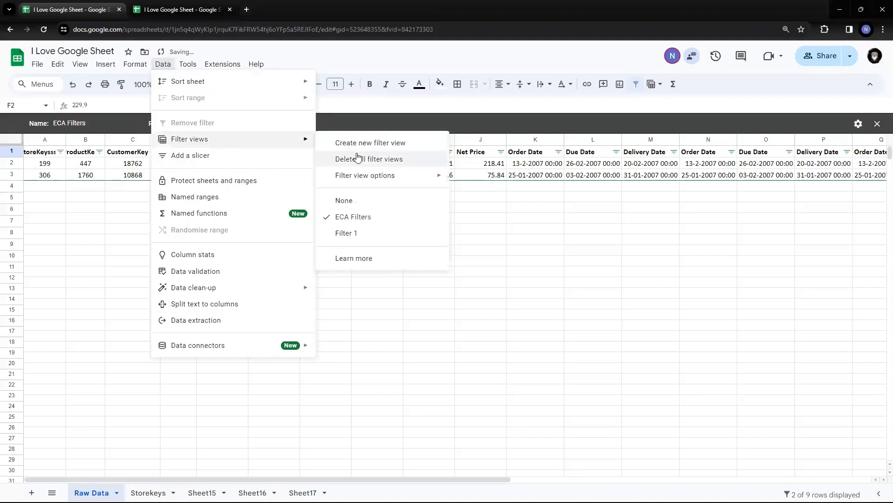
{"action": "mouse_move", "coordinate": [361, 175]}
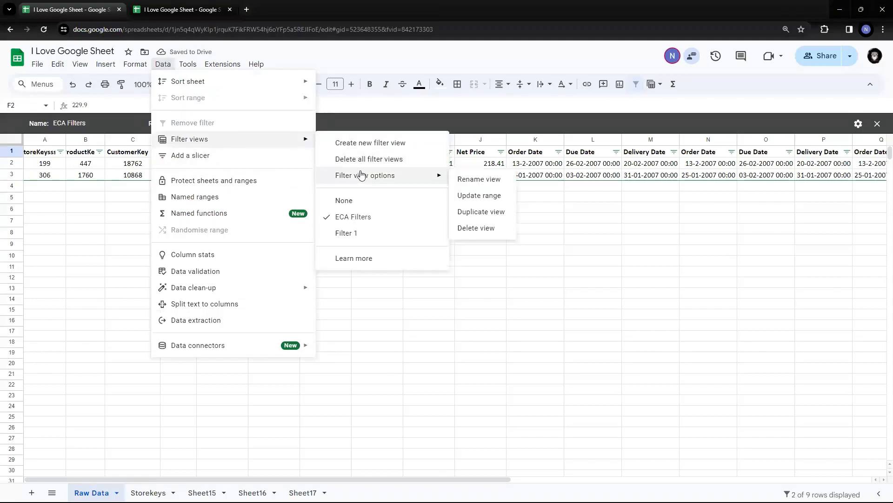
{"action": "left_click", "coordinate": [496, 199]}
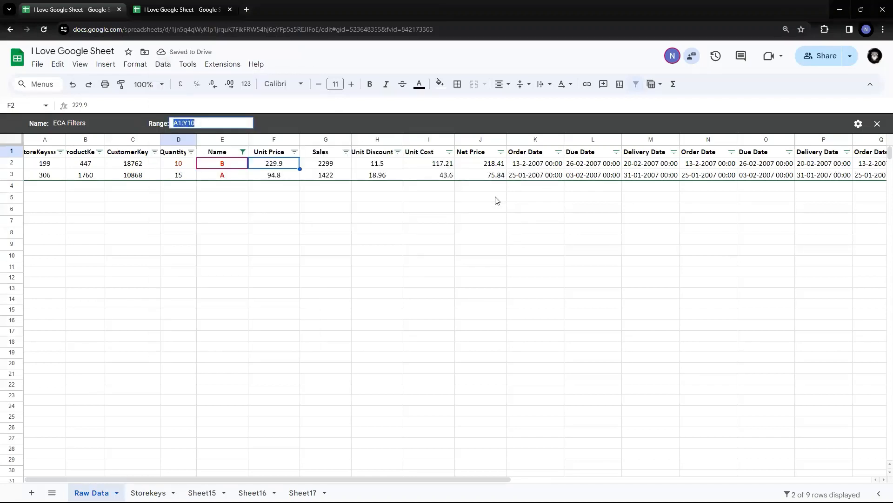
{"action": "left_click", "coordinate": [213, 122]}
{"action": "key", "text": "Return"}
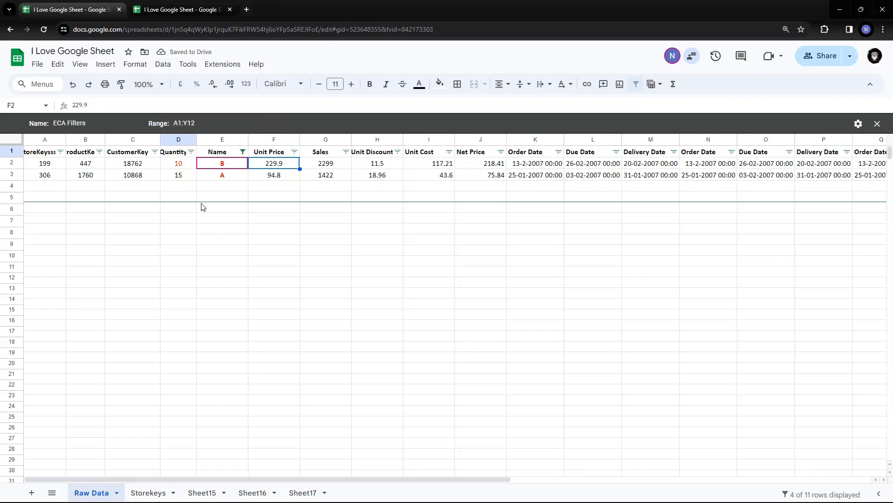
Step: Duplicate the ECA Filters view
{"action": "left_click", "coordinate": [163, 64]}
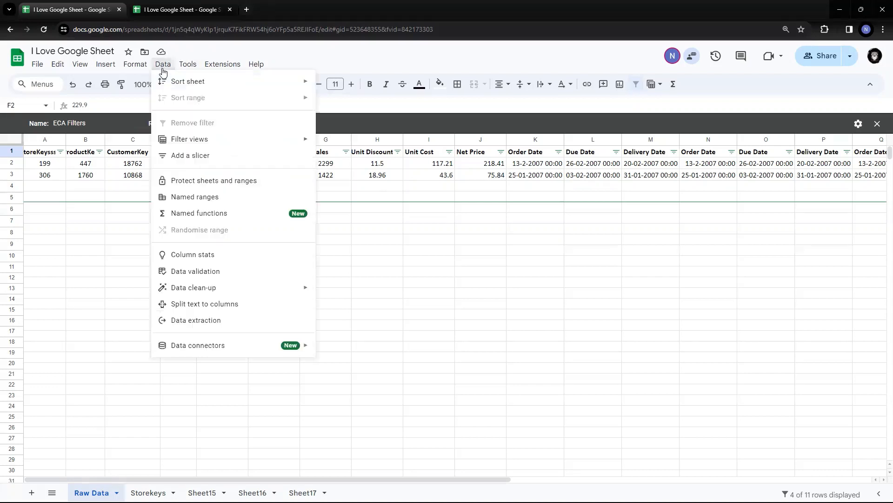
{"action": "mouse_move", "coordinate": [233, 144]}
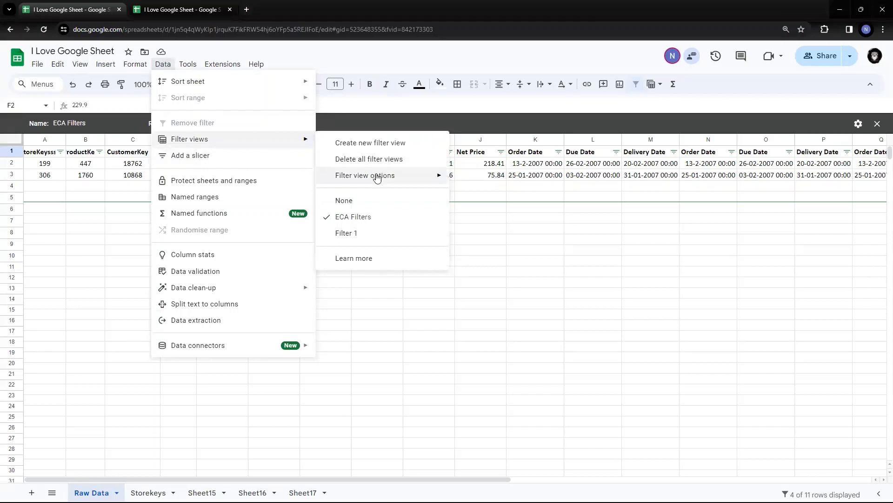
{"action": "mouse_move", "coordinate": [377, 176]}
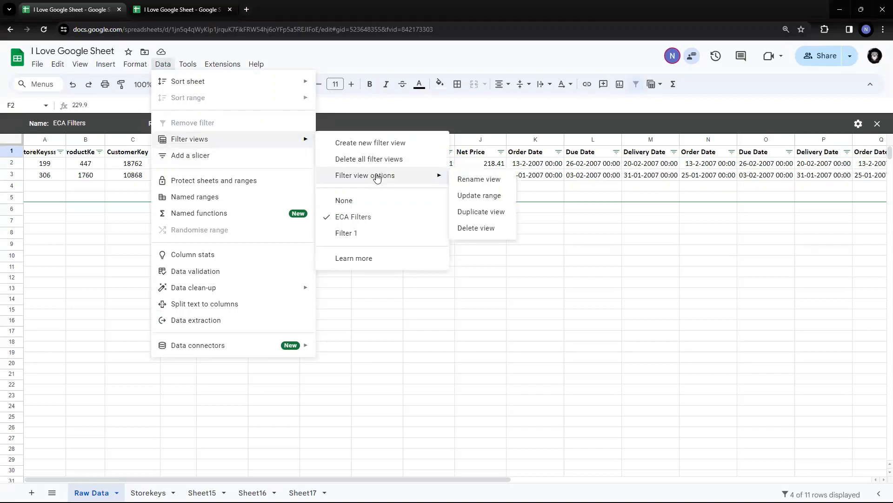
{"action": "left_click", "coordinate": [484, 212]}
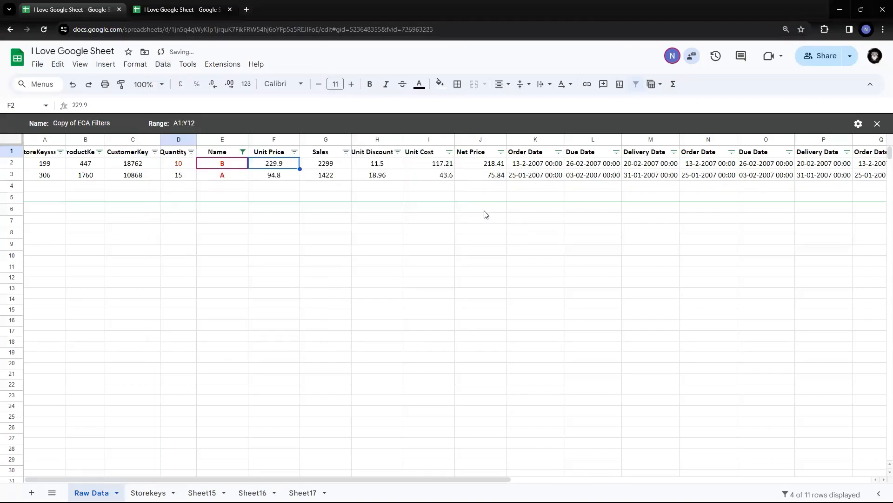
Step: Delete the Copy of ECA Filters view and select cell G6 in the Sales column
{"action": "left_click", "coordinate": [163, 63]}
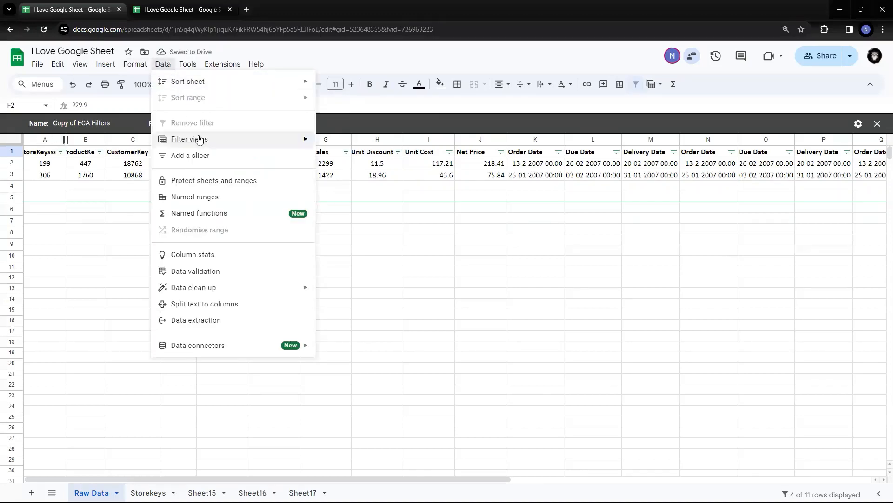
{"action": "mouse_move", "coordinate": [259, 141]}
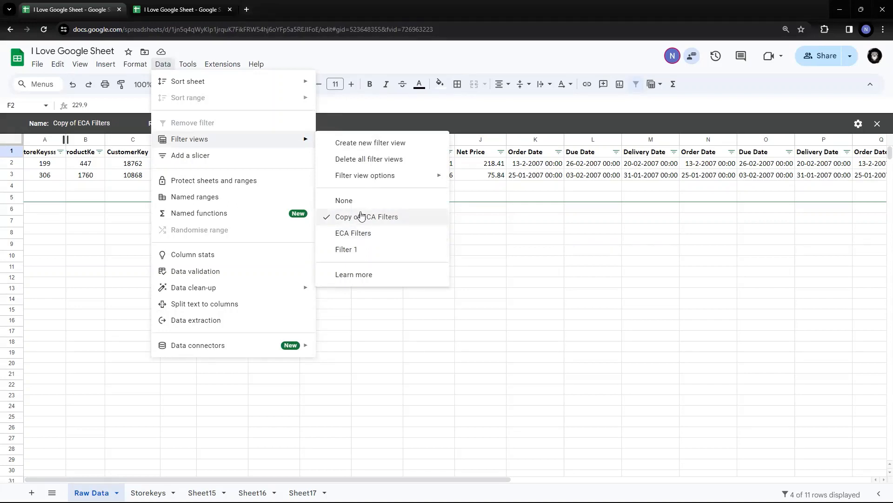
{"action": "mouse_move", "coordinate": [371, 181]}
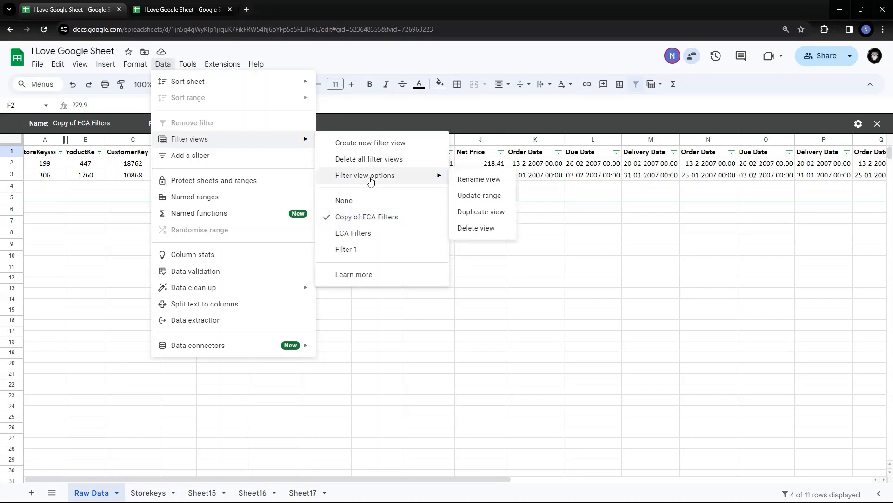
{"action": "left_click", "coordinate": [481, 228]}
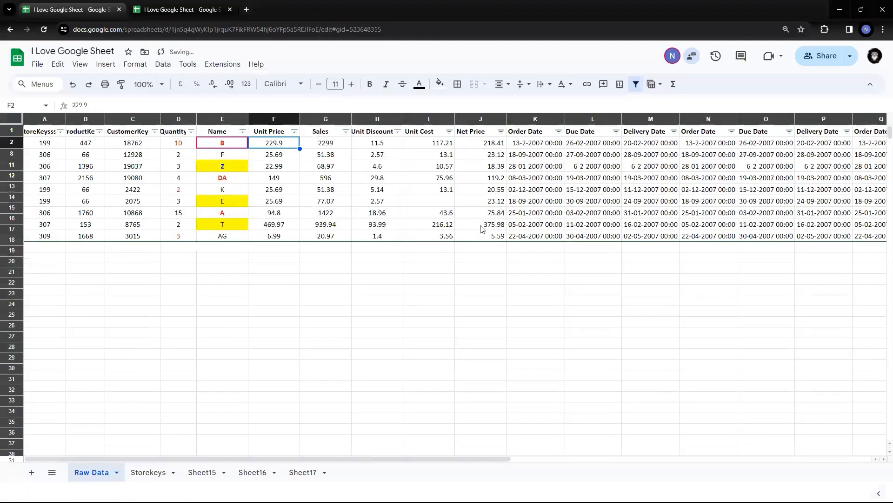
{"action": "left_click", "coordinate": [325, 188]}
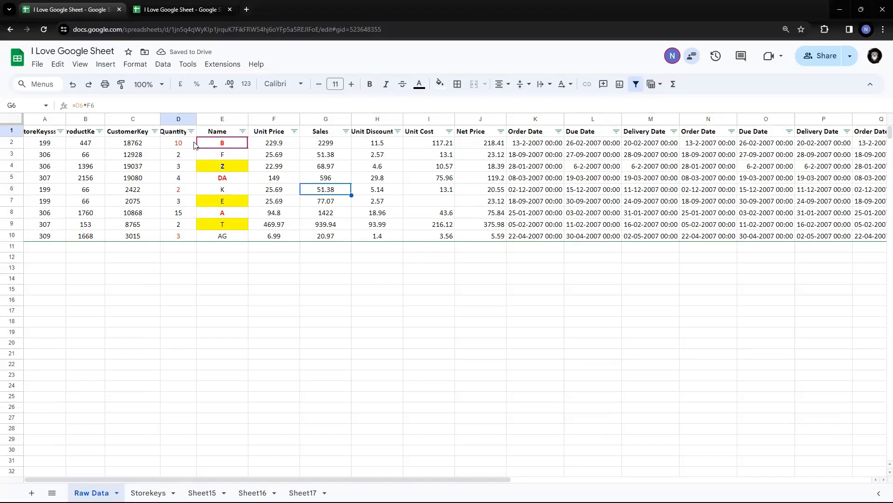
Step: Apply the saved Filter 1 view on the Raw Data sheet and delete that view
{"action": "left_click", "coordinate": [172, 67]}
{"action": "mouse_move", "coordinate": [201, 143]}
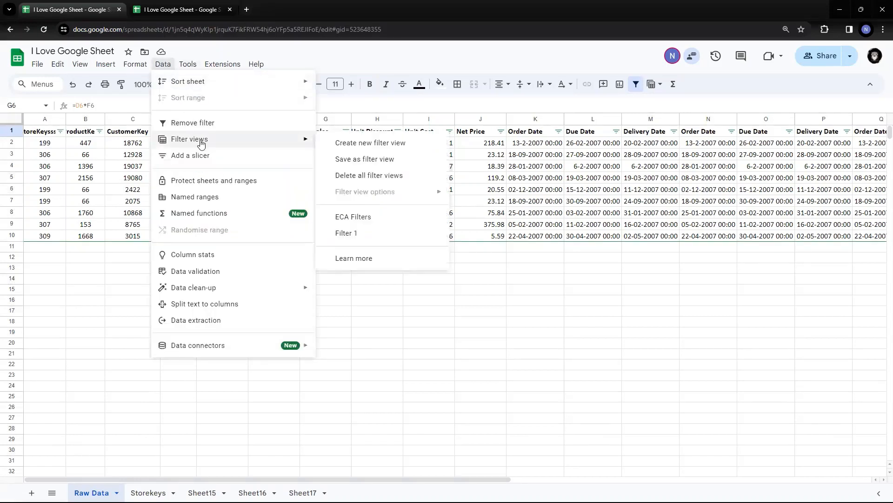
{"action": "left_click", "coordinate": [351, 235]}
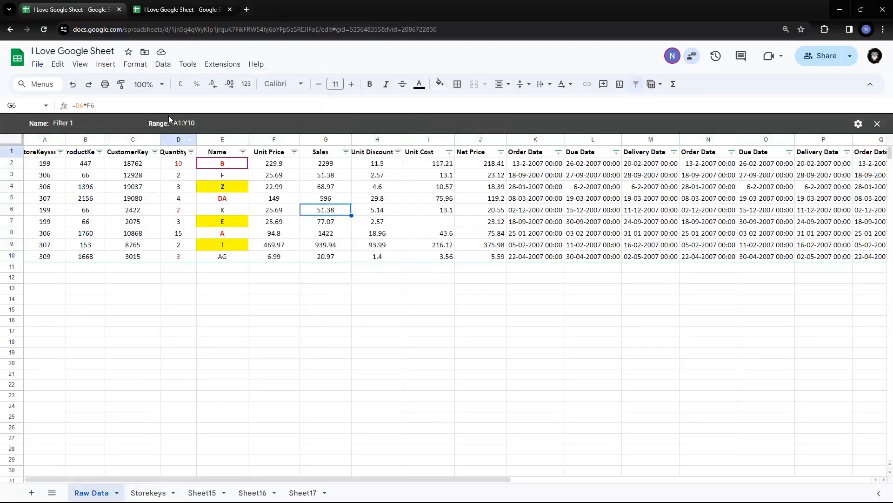
{"action": "left_click", "coordinate": [163, 64]}
{"action": "mouse_move", "coordinate": [203, 143]}
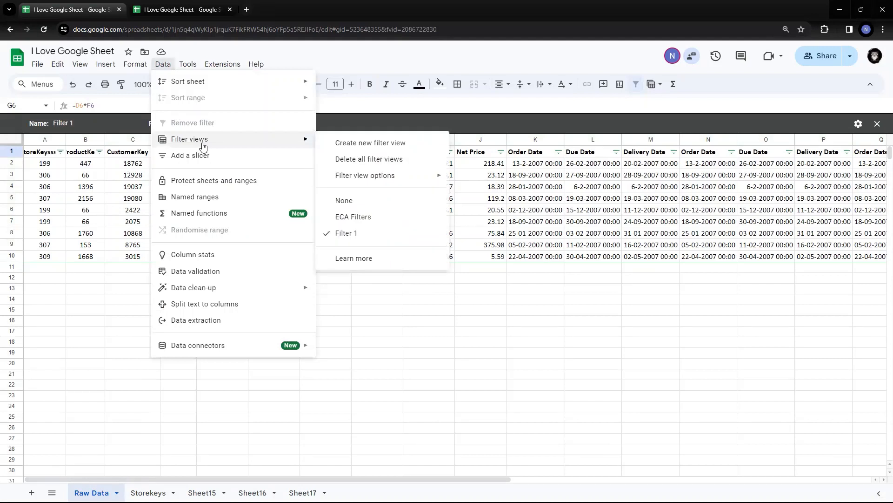
{"action": "mouse_move", "coordinate": [406, 179]}
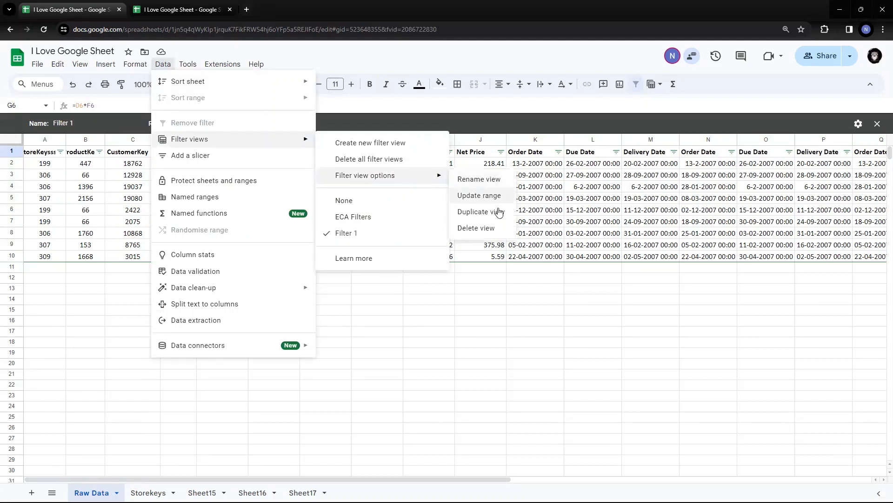
{"action": "left_click", "coordinate": [500, 227]}
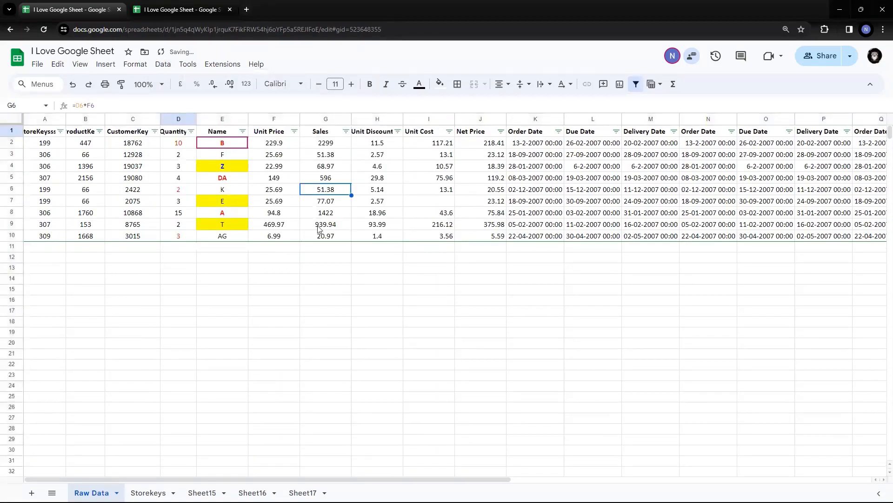
Step: Apply the ECA Filters view, and delete all filter views from the Raw Data sheet
{"action": "left_click", "coordinate": [162, 65]}
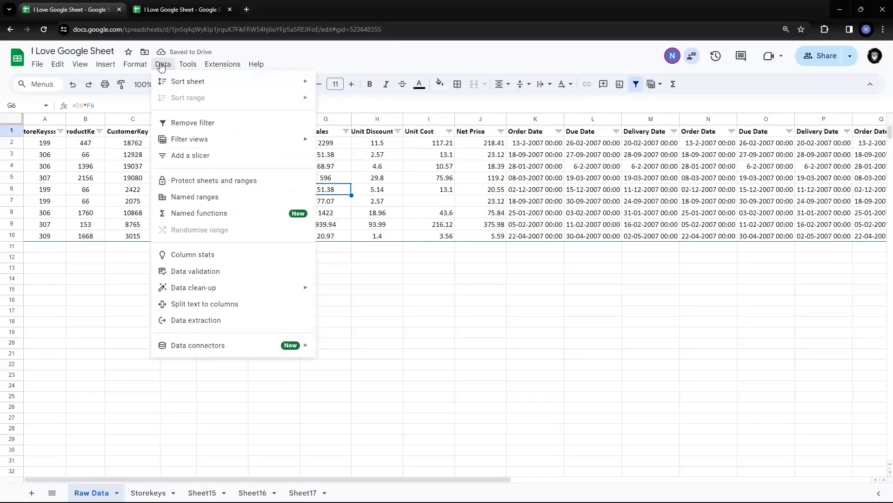
{"action": "mouse_move", "coordinate": [199, 139]}
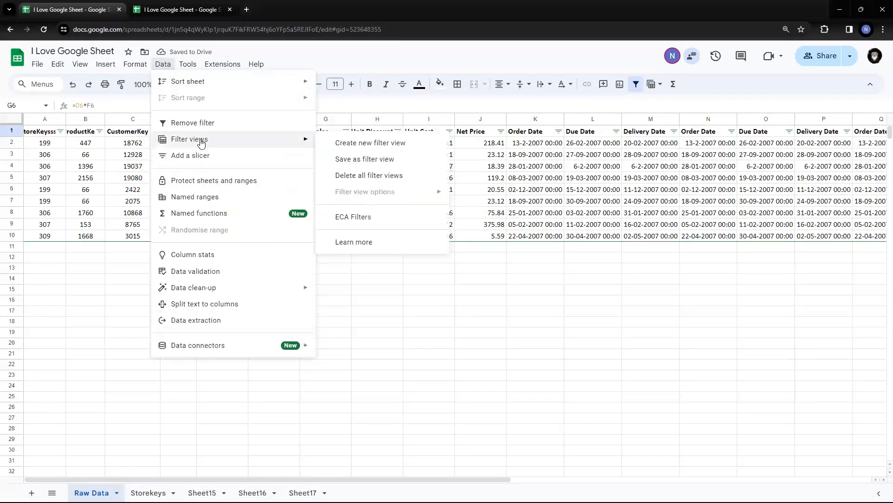
{"action": "left_click", "coordinate": [355, 219]}
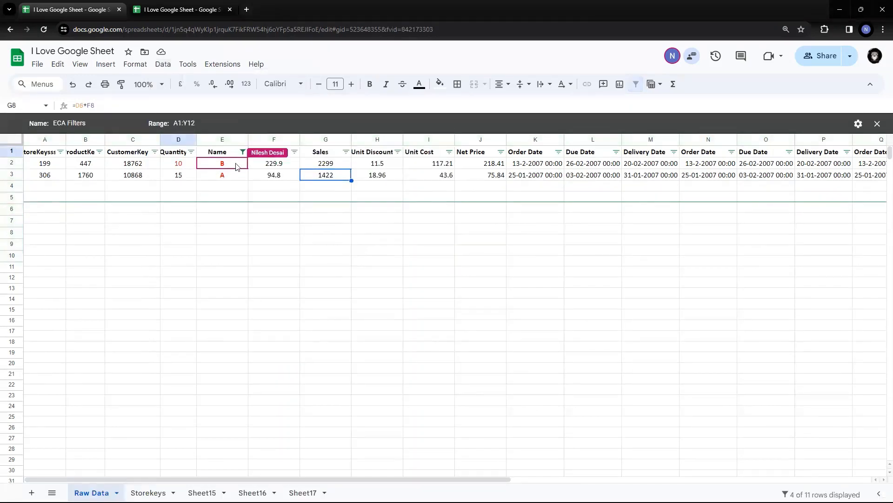
{"action": "left_click", "coordinate": [163, 64]}
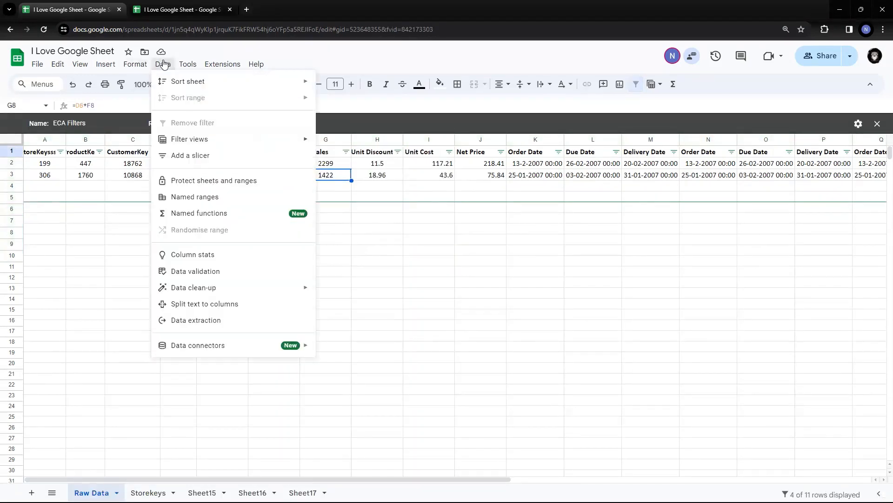
{"action": "mouse_move", "coordinate": [214, 143]}
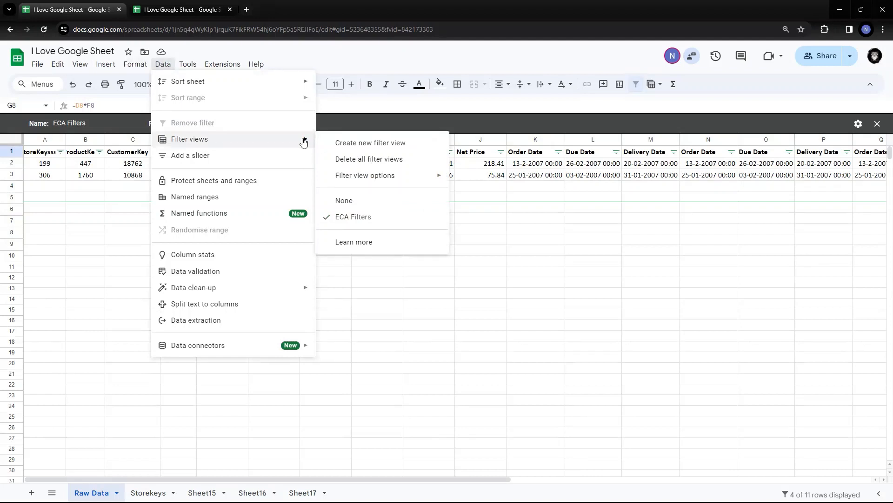
{"action": "left_click", "coordinate": [385, 159]}
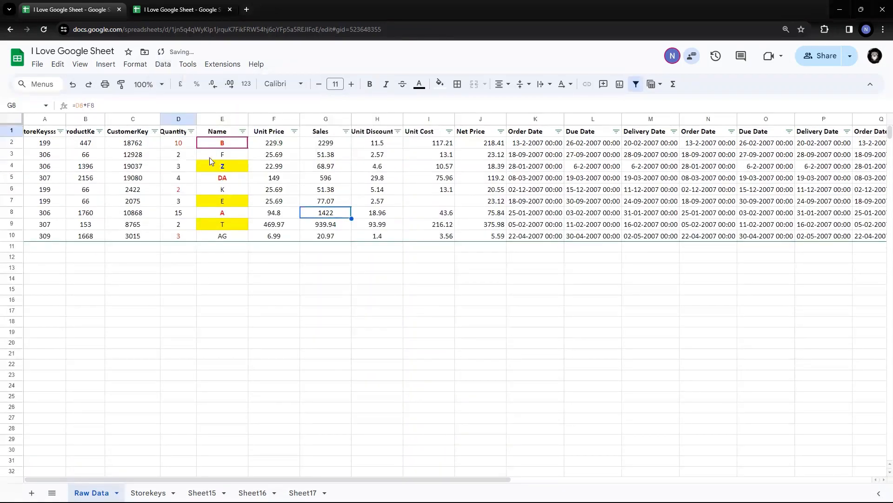
Step: Remove the shared filter from the Raw Data sheet and create a new one with the Filter for me option
{"action": "left_click", "coordinate": [162, 65]}
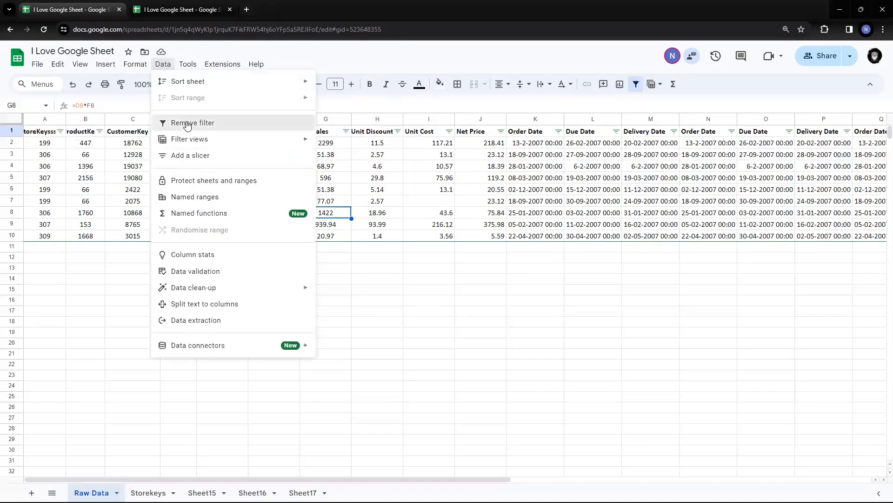
{"action": "left_click", "coordinate": [187, 124]}
{"action": "left_click", "coordinate": [161, 65]}
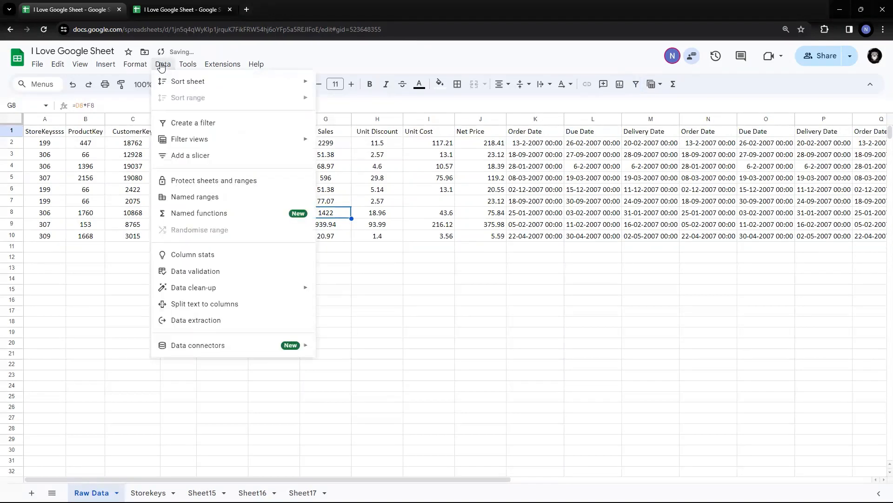
{"action": "left_click", "coordinate": [197, 124]}
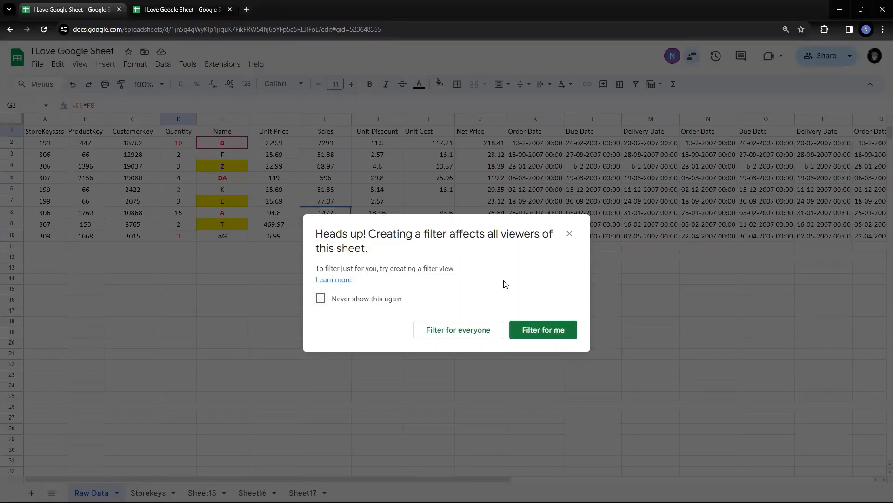
{"action": "left_click", "coordinate": [545, 332]}
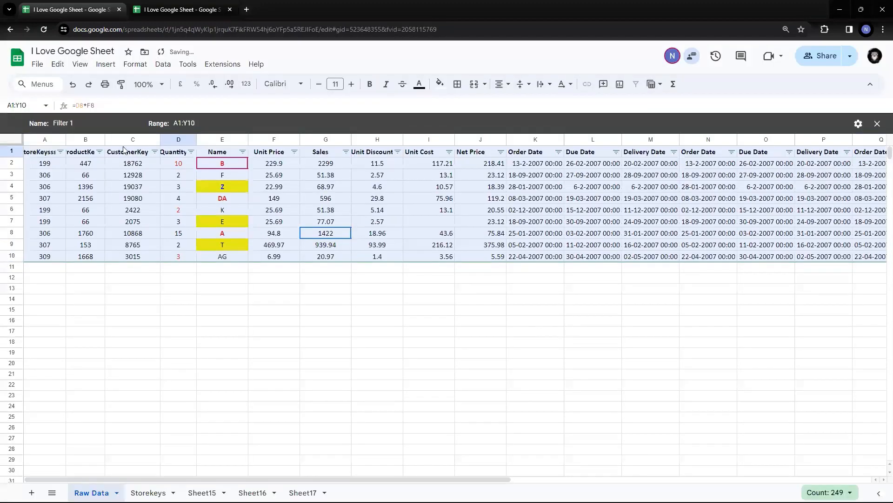
Step: Switch the Raw Data sheet's filter view from Filter 1 to None
{"action": "left_click", "coordinate": [164, 65]}
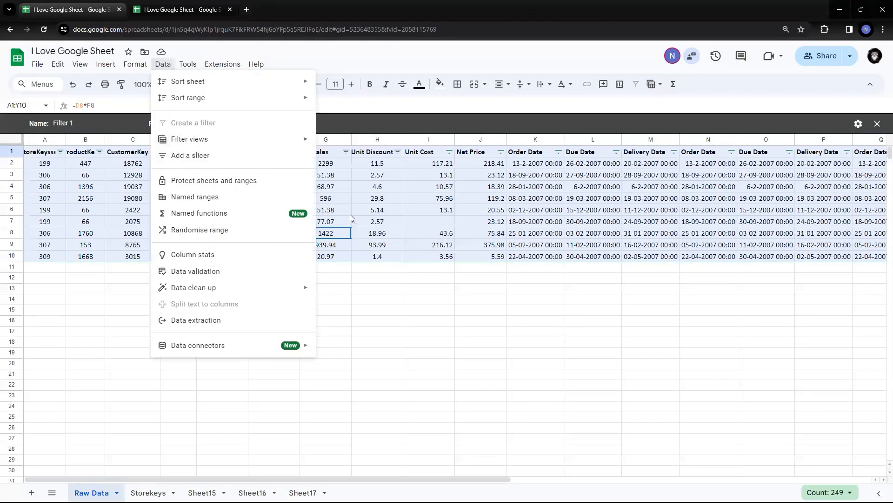
{"action": "left_click", "coordinate": [431, 177]}
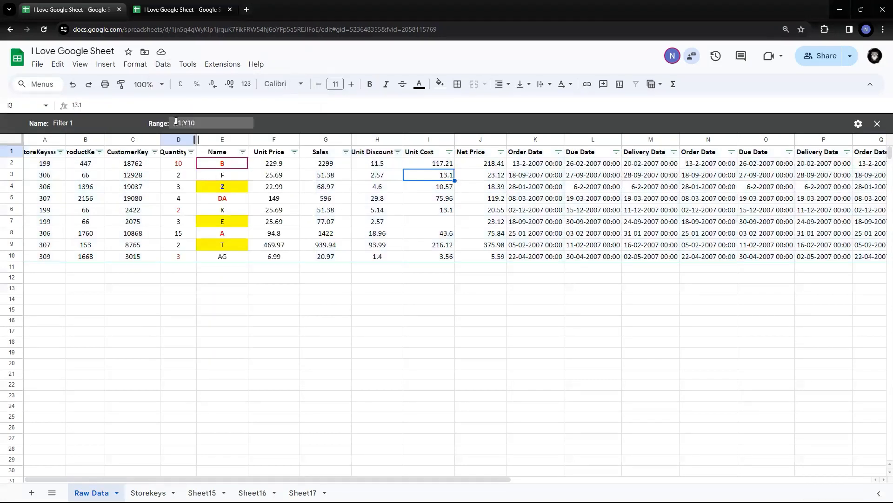
{"action": "left_click", "coordinate": [162, 64]}
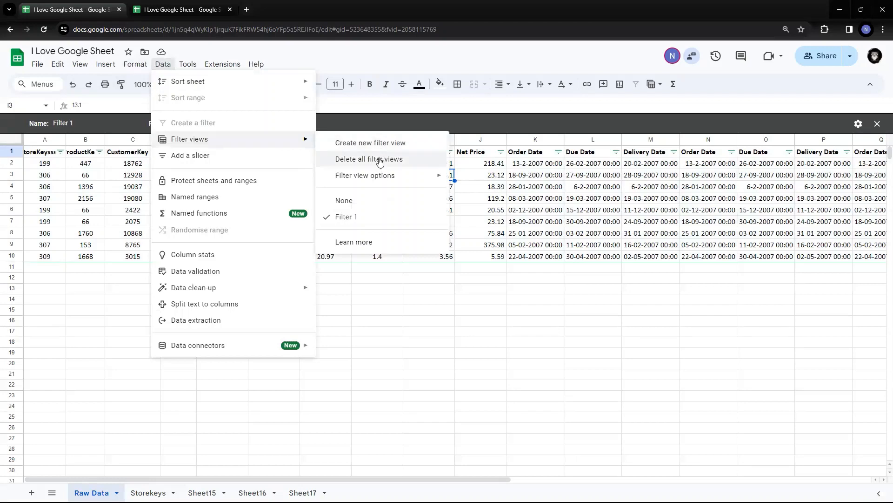
{"action": "left_click", "coordinate": [359, 201]}
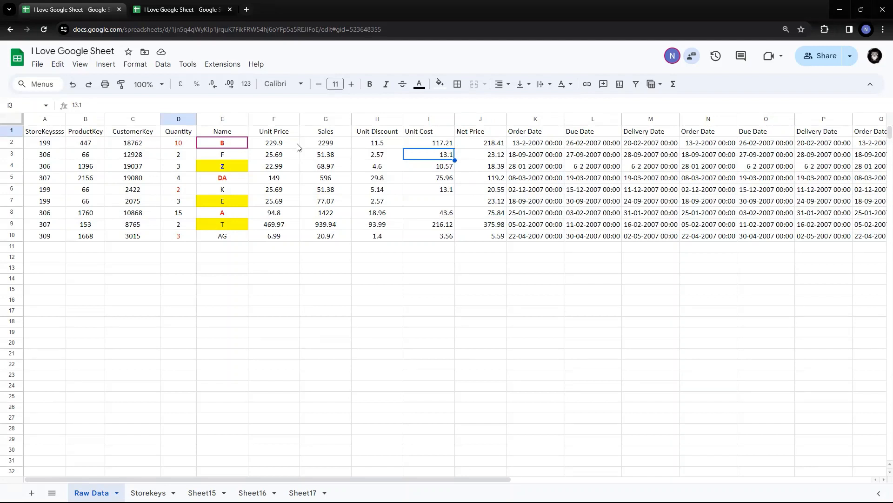
Step: Add a slicer for the Raw Data table, starting from the Unit Price header cell
{"action": "left_click", "coordinate": [282, 134]}
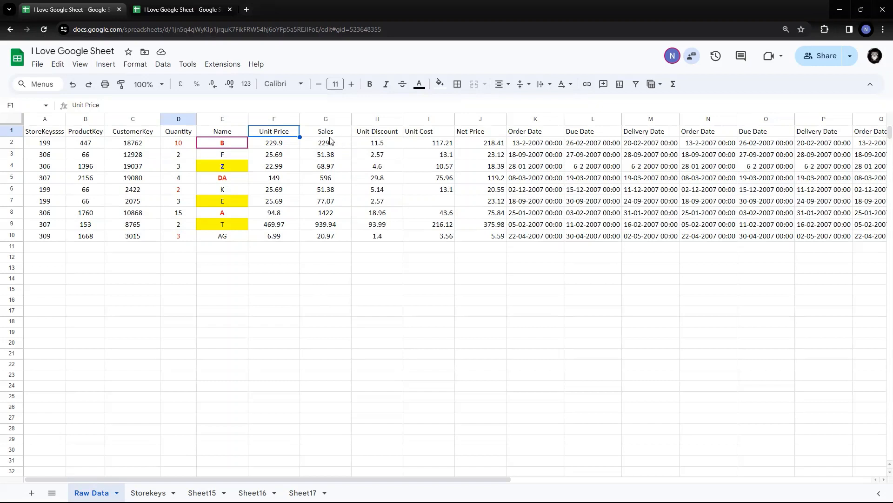
{"action": "left_click", "coordinate": [163, 68]}
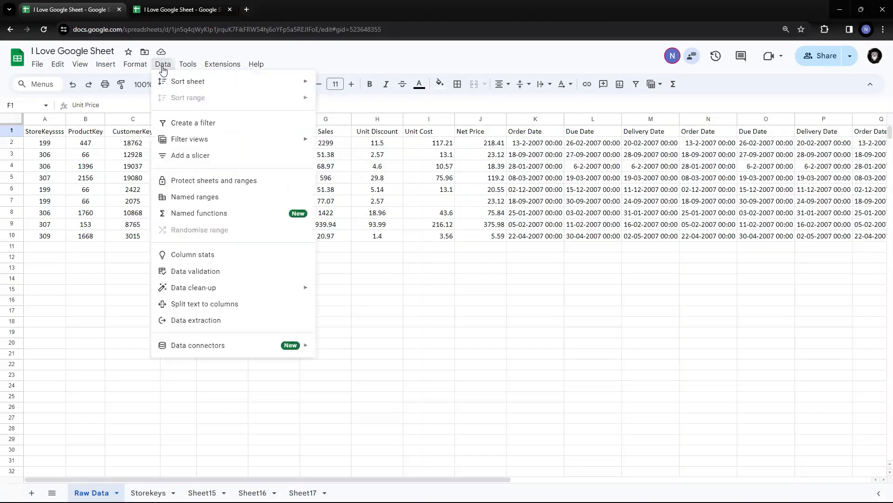
{"action": "left_click", "coordinate": [191, 156]}
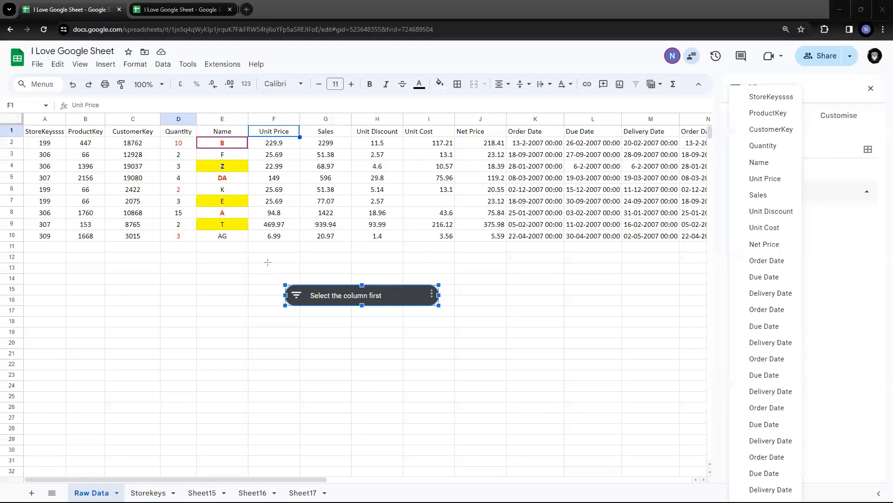
Step: Set the new slicer's filter column to Name, keeping the data range 'Raw Data'!A1:Y10
{"action": "left_click_drag", "start_coordinate": [268, 262], "coordinate": [486, 341]}
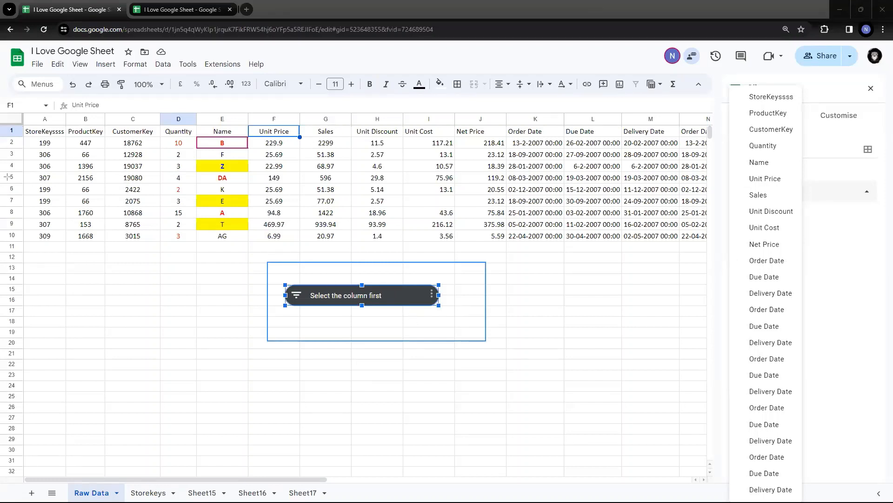
{"action": "left_click", "coordinate": [356, 298]}
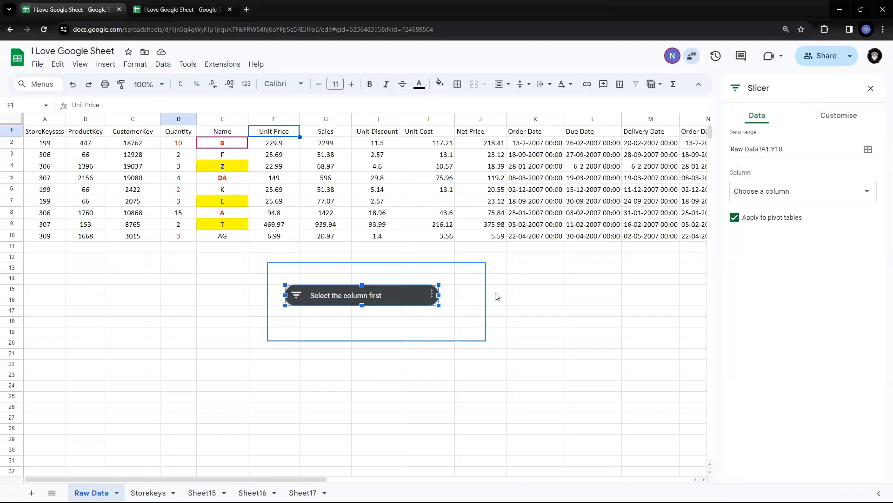
{"action": "left_click", "coordinate": [804, 195]}
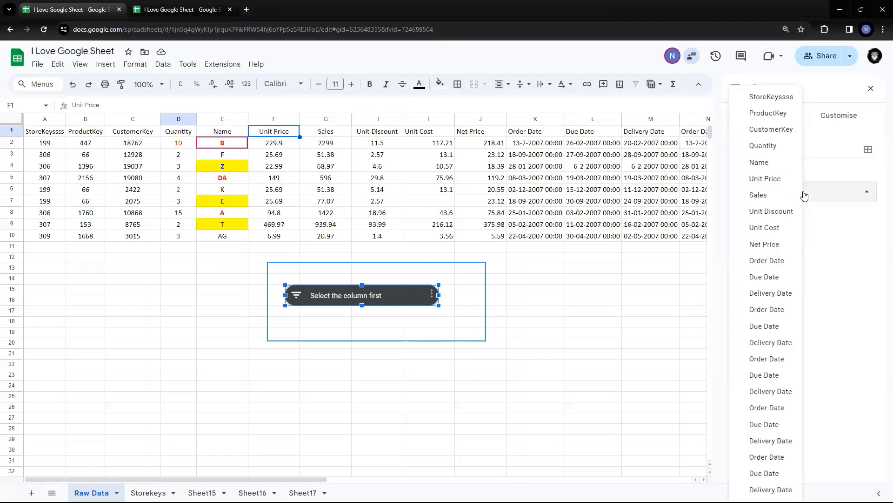
{"action": "left_click", "coordinate": [759, 163]}
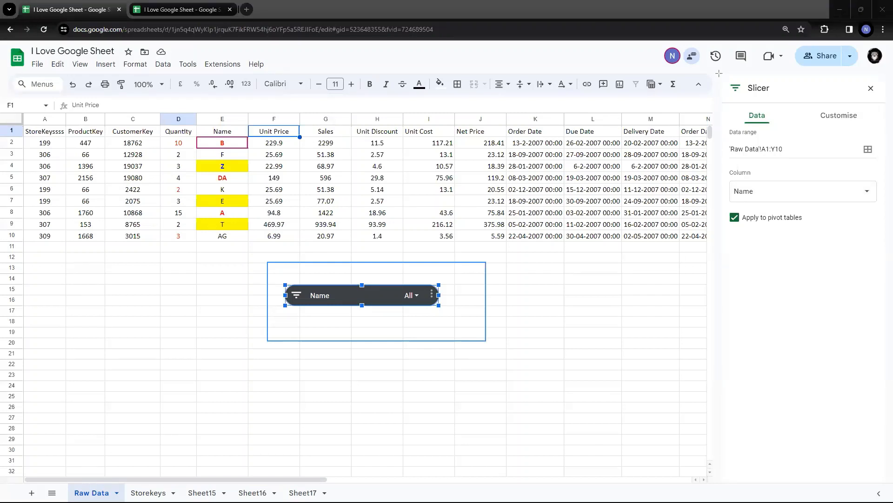
{"action": "left_click_drag", "start_coordinate": [719, 72], "coordinate": [885, 255]}
{"action": "left_click_drag", "start_coordinate": [728, 163], "coordinate": [886, 232]}
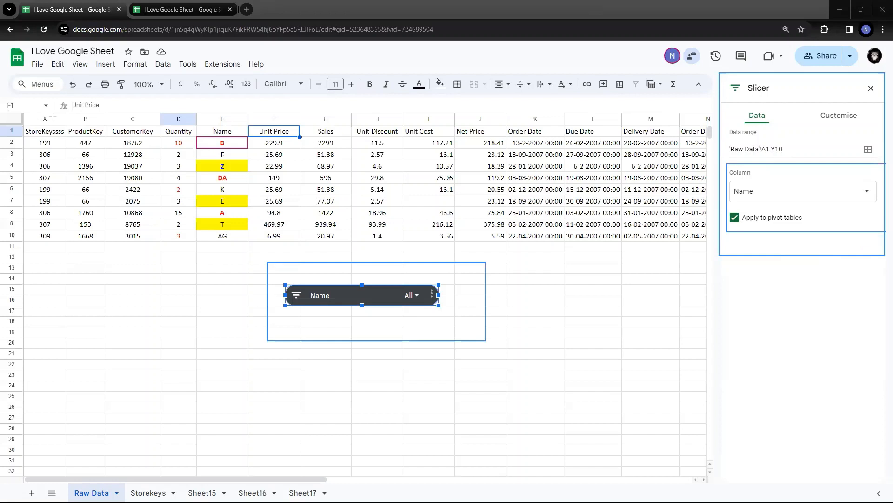
{"action": "left_click", "coordinate": [868, 191]}
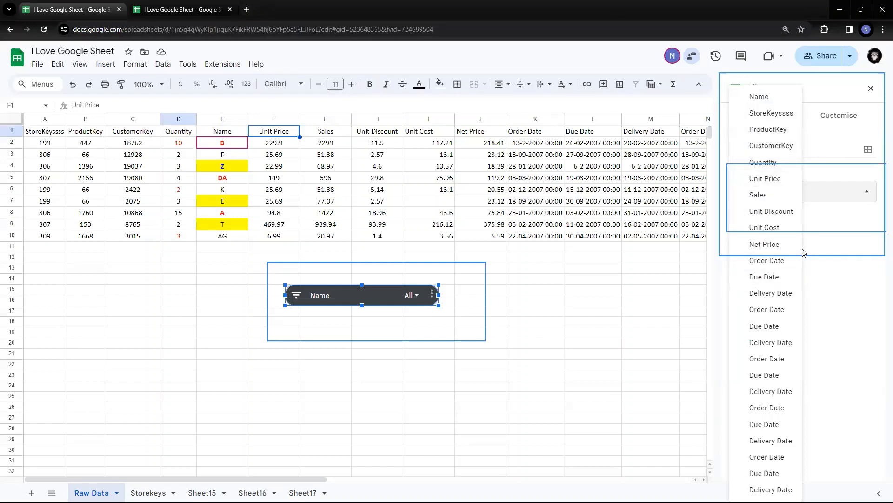
{"action": "left_click", "coordinate": [761, 96]}
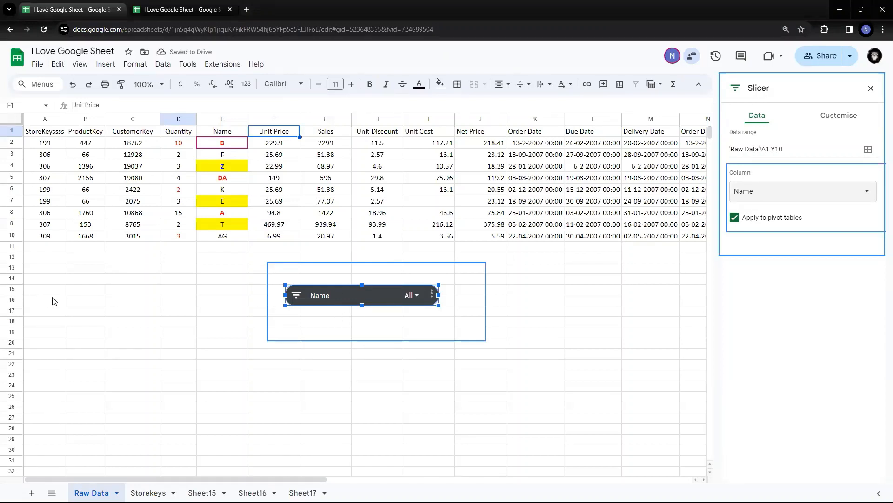
{"action": "left_click", "coordinate": [535, 300]}
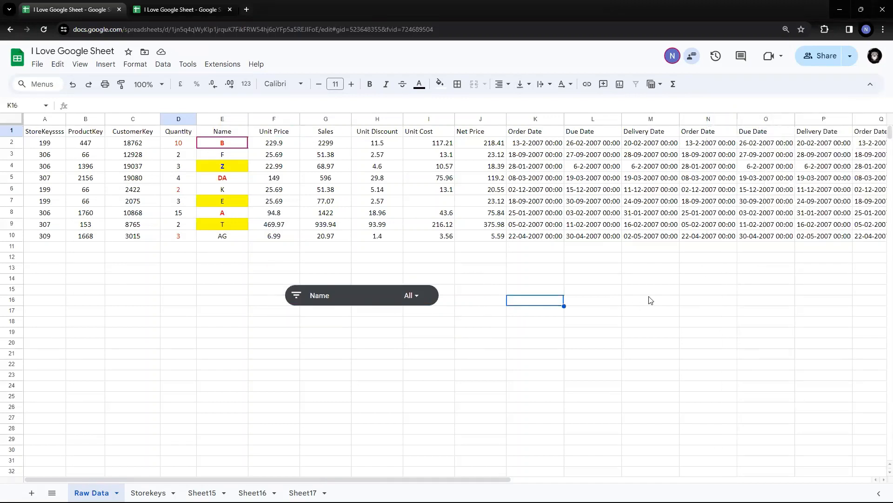
Step: Filter the Raw Data table to the names A and B with the Name slicer, and select the header row
{"action": "left_click", "coordinate": [411, 296]}
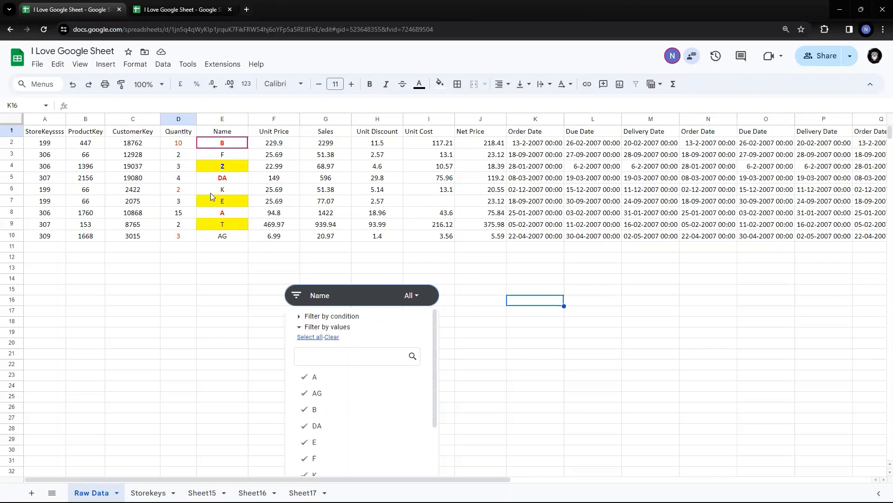
{"action": "left_click", "coordinate": [332, 339]}
{"action": "scroll", "coordinate": [525, 365], "scroll_direction": "down", "scroll_amount": 2}
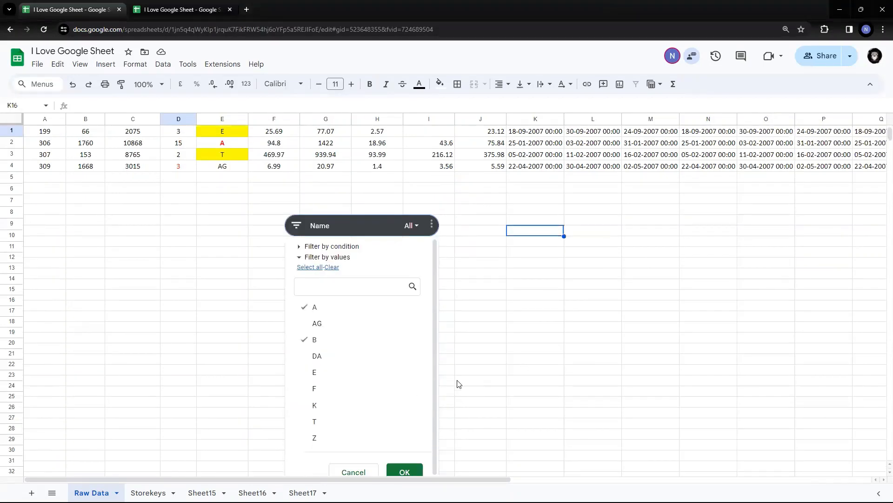
{"action": "left_click", "coordinate": [404, 472]}
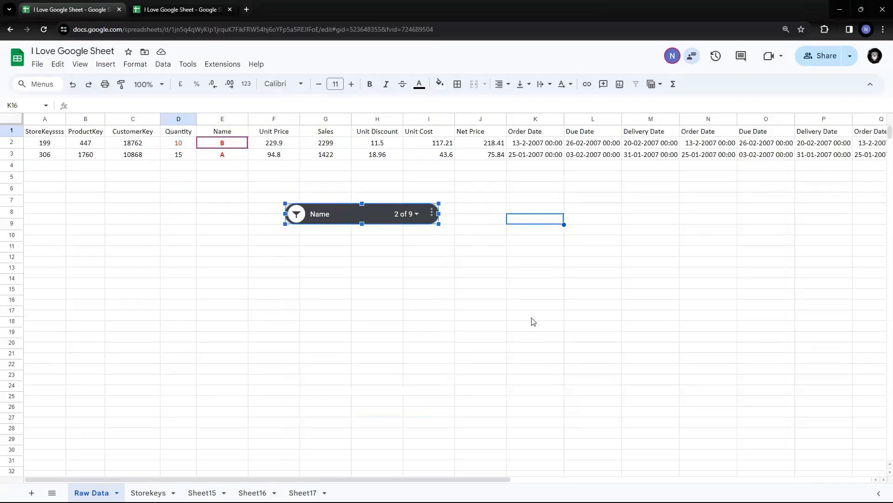
{"action": "left_click_drag", "start_coordinate": [120, 135], "coordinate": [274, 133]}
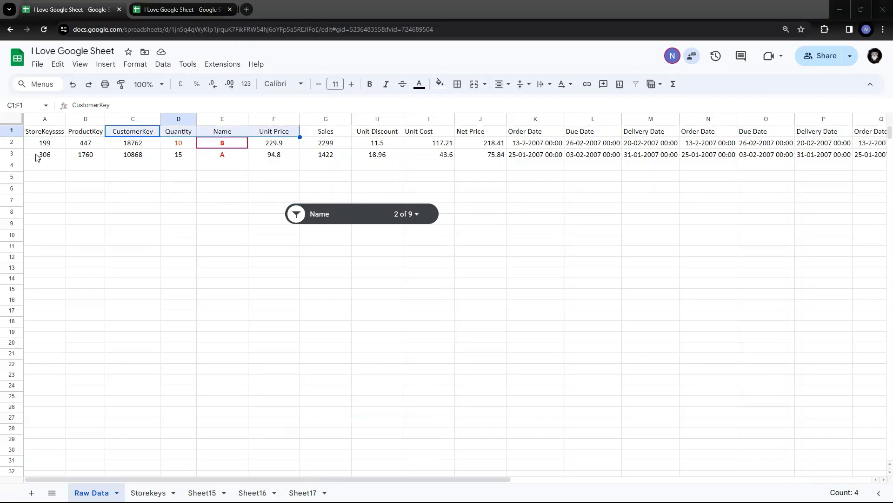
{"action": "left_click", "coordinate": [14, 132]}
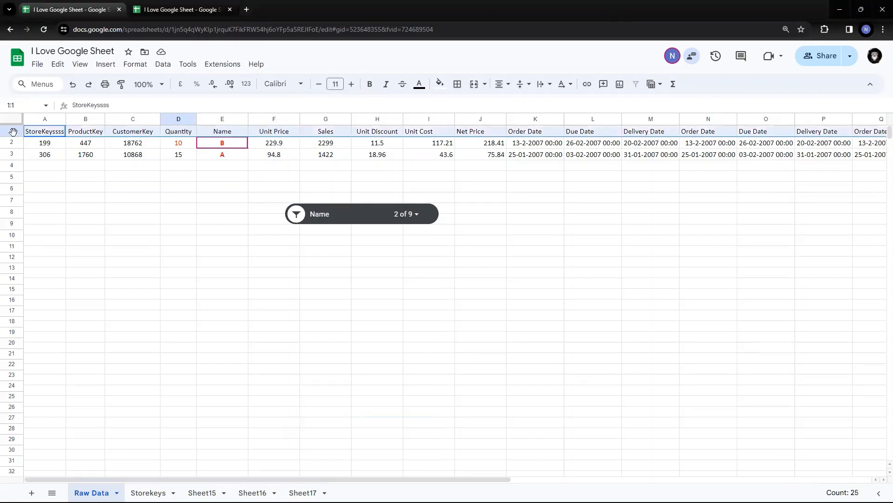
Step: Change the Name slicer's selected values to F and K only, and apply the filter
{"action": "left_click", "coordinate": [417, 217]}
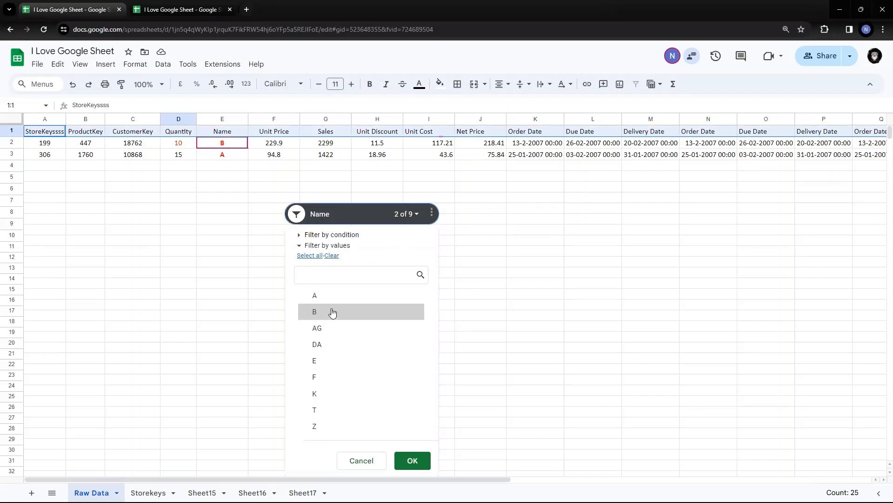
{"action": "left_click", "coordinate": [319, 361]}
{"action": "left_click", "coordinate": [319, 376]}
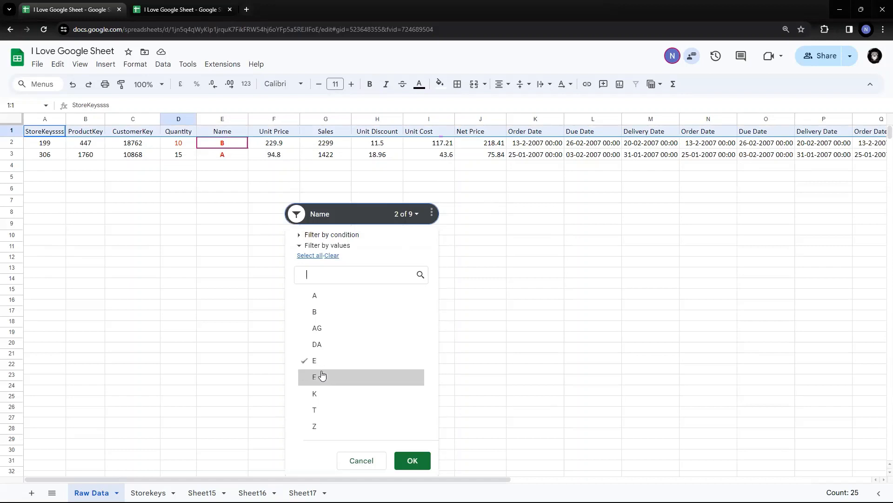
{"action": "left_click", "coordinate": [354, 392]}
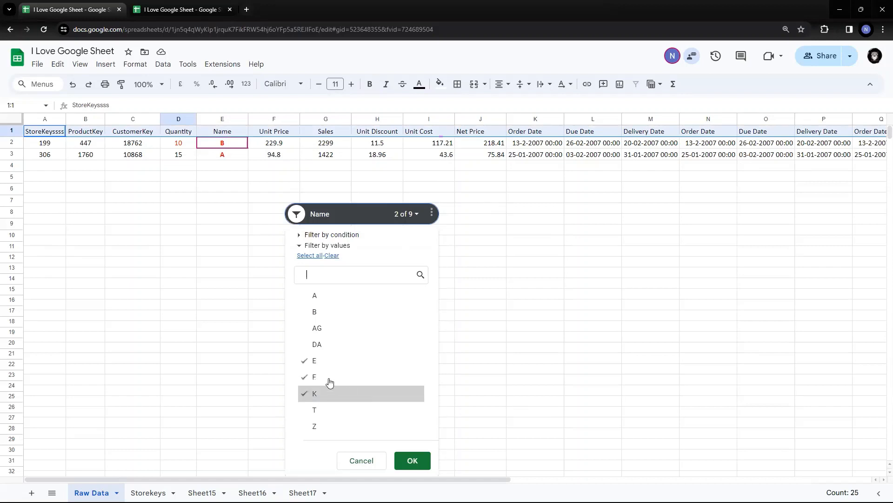
{"action": "left_click", "coordinate": [322, 362]}
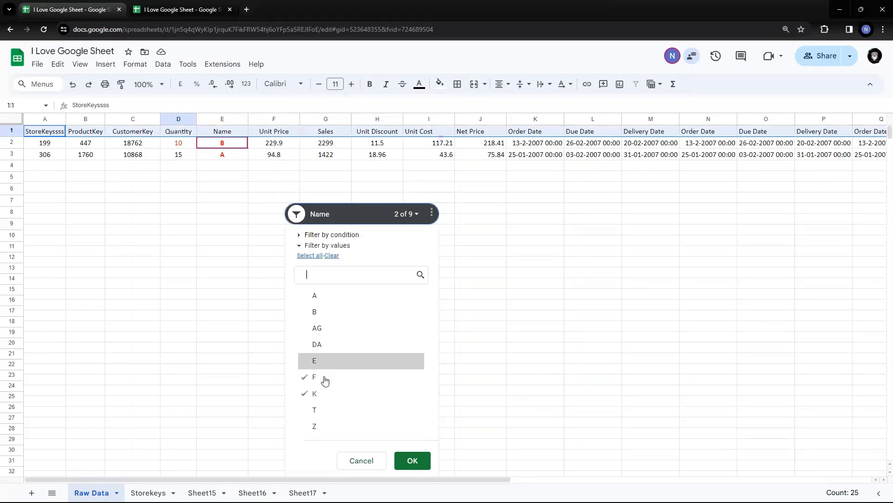
{"action": "left_click", "coordinate": [409, 460]}
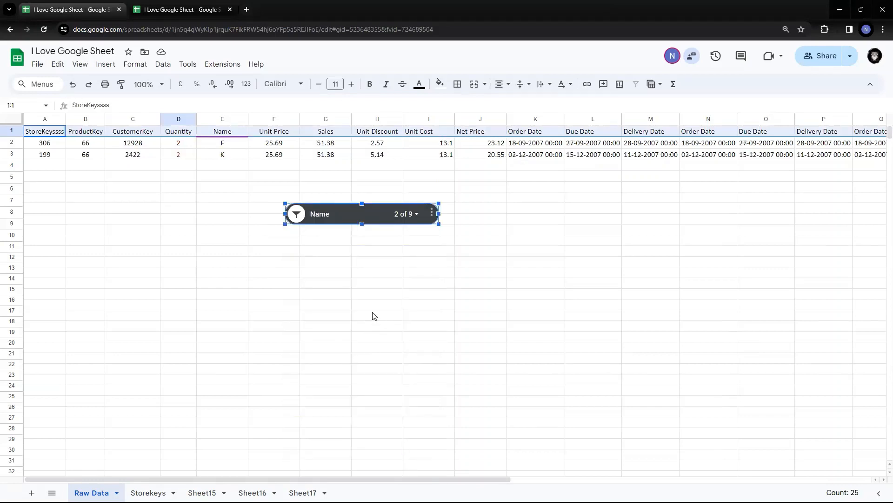
{"action": "left_click", "coordinate": [373, 316]}
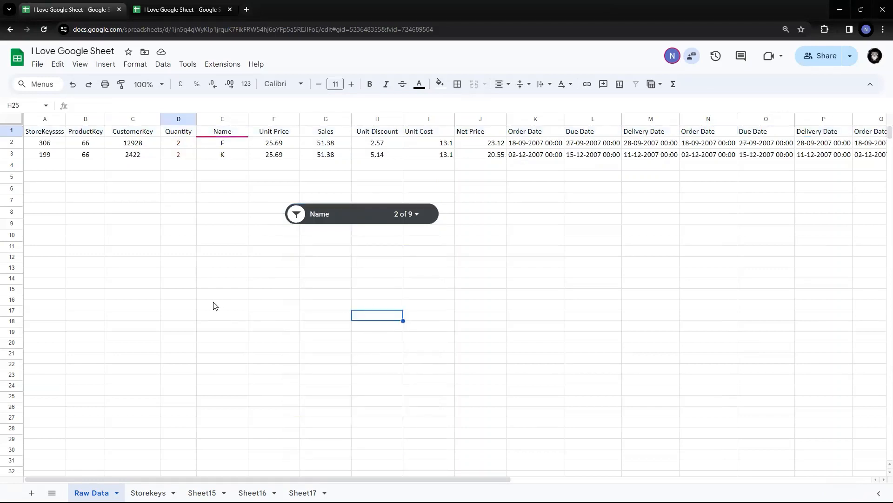
Step: Examine the filter-by-condition options available in the Name slicer
{"action": "left_click", "coordinate": [415, 222]}
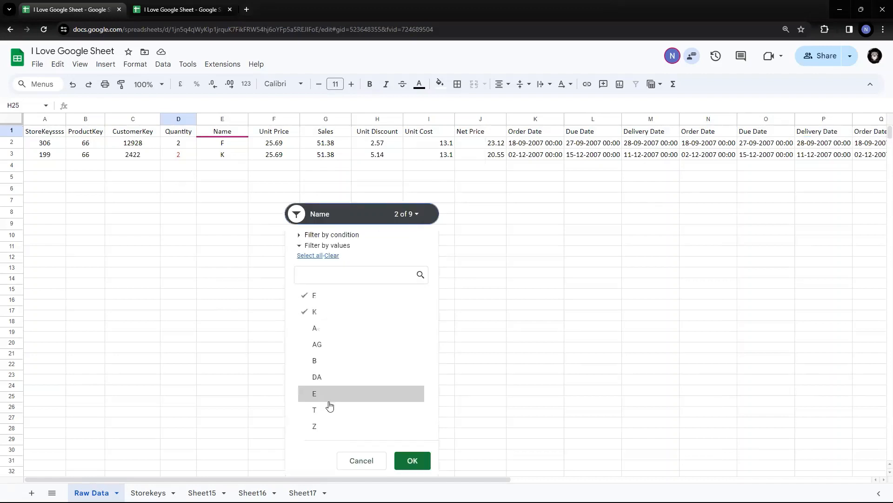
{"action": "left_click", "coordinate": [299, 235]}
{"action": "left_click", "coordinate": [375, 253]}
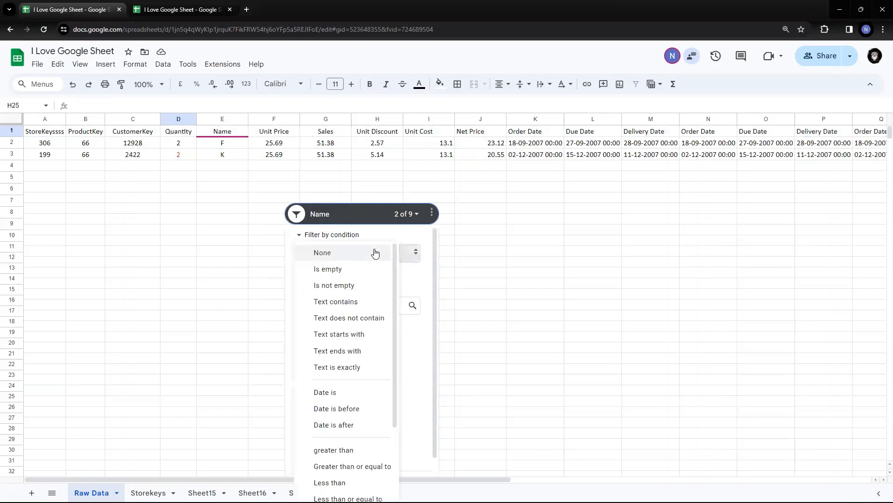
{"action": "left_click", "coordinate": [431, 278]}
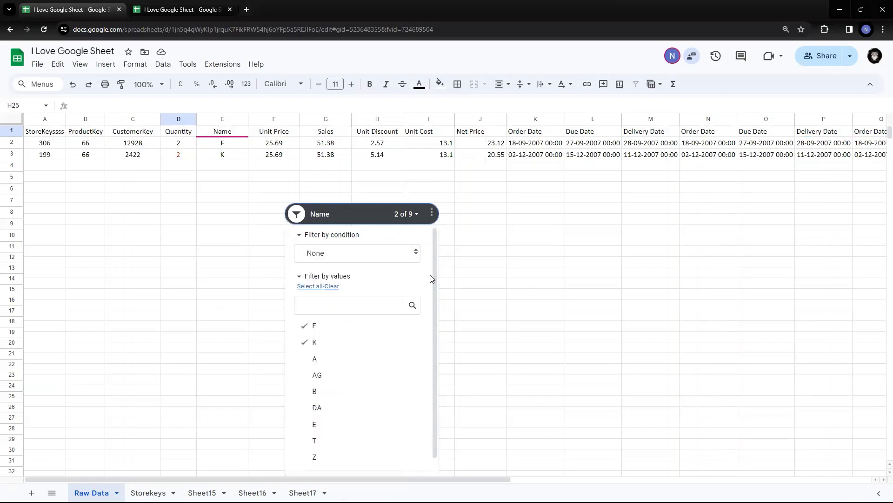